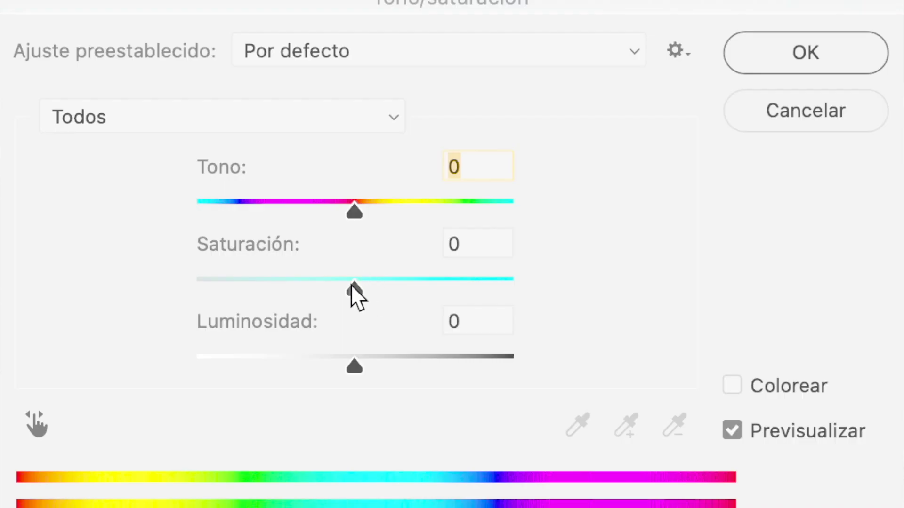
Reduce the saturation and raise the hue and lightness in the Hue/Saturation adjustment, and review the layer stack.
drag(355, 289, 283, 289)
drag(355, 211, 392, 212)
drag(355, 366, 399, 366)
click(302, 118)
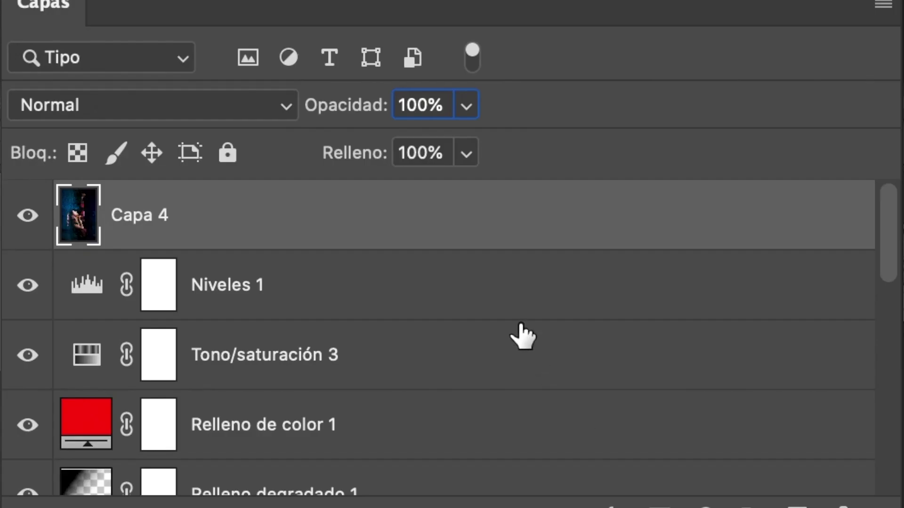
scroll(522, 334, down, 5)
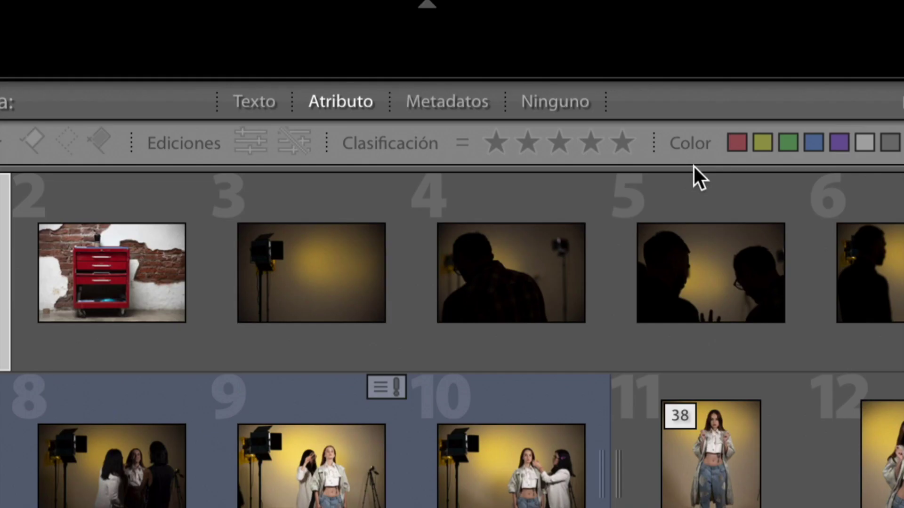
Filter the photo library to the photos with a red color label.
click(736, 140)
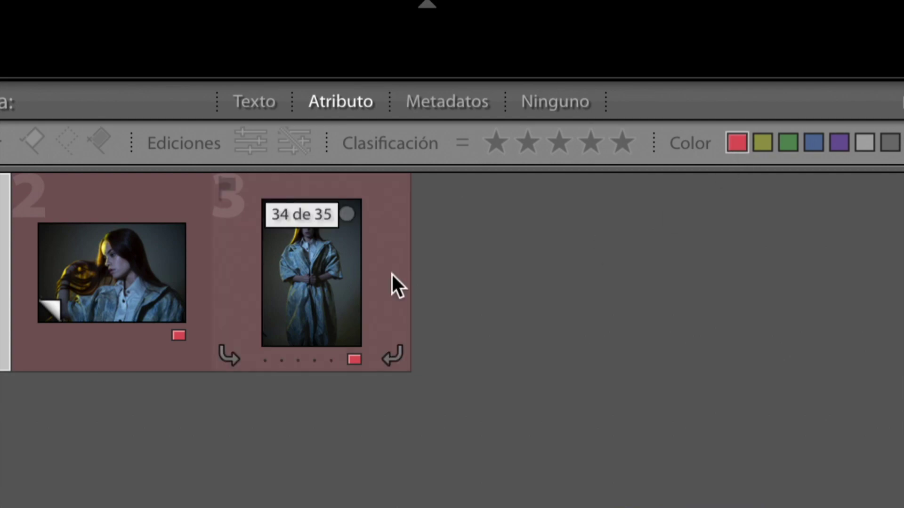
click(157, 87)
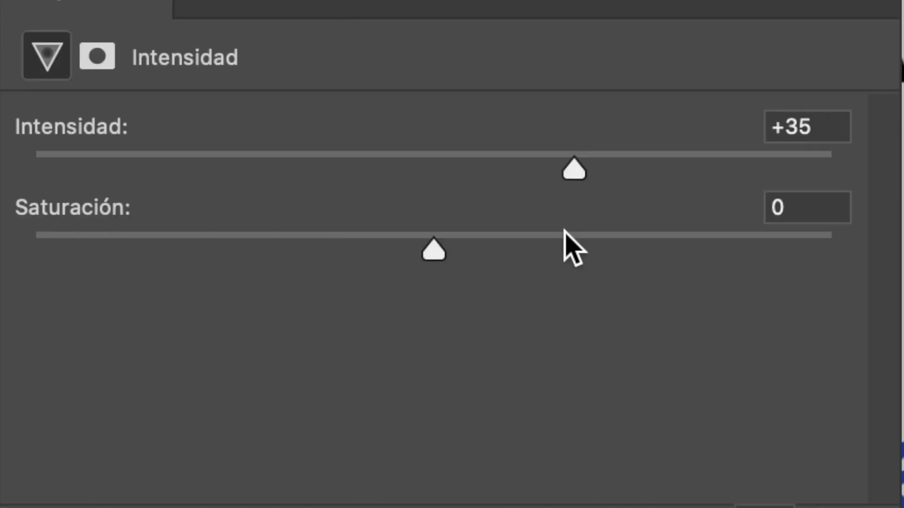
click(563, 247)
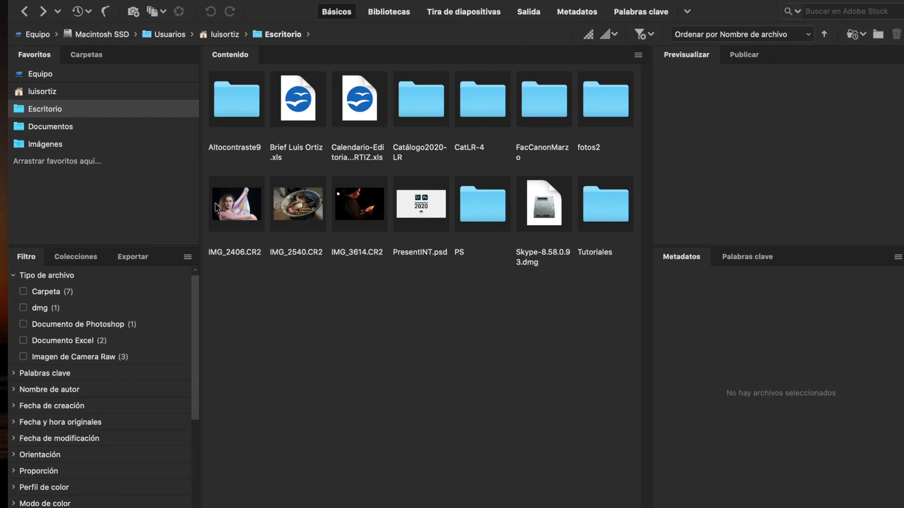
Select IMG_2406.CR2, IMG_2540.CR2 and IMG_3614.CR2 and open them together in Camera Raw.
click(244, 204)
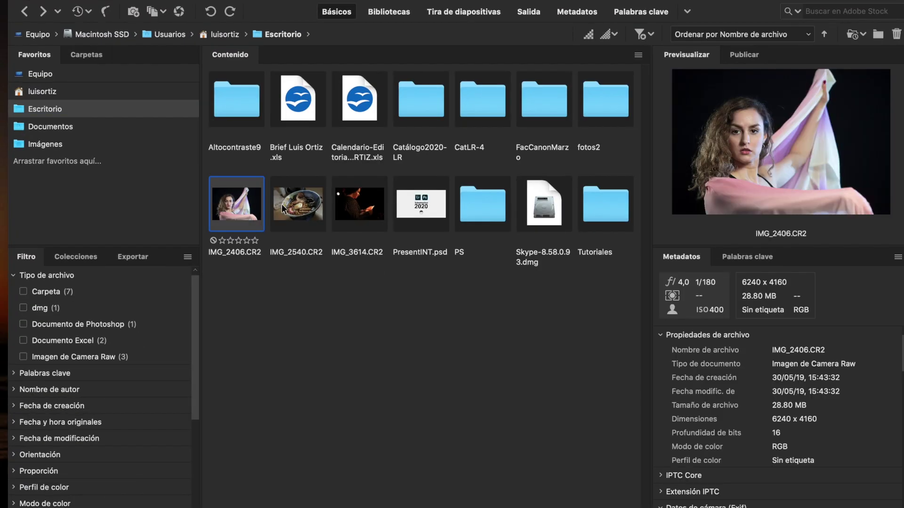
shift+click(351, 212)
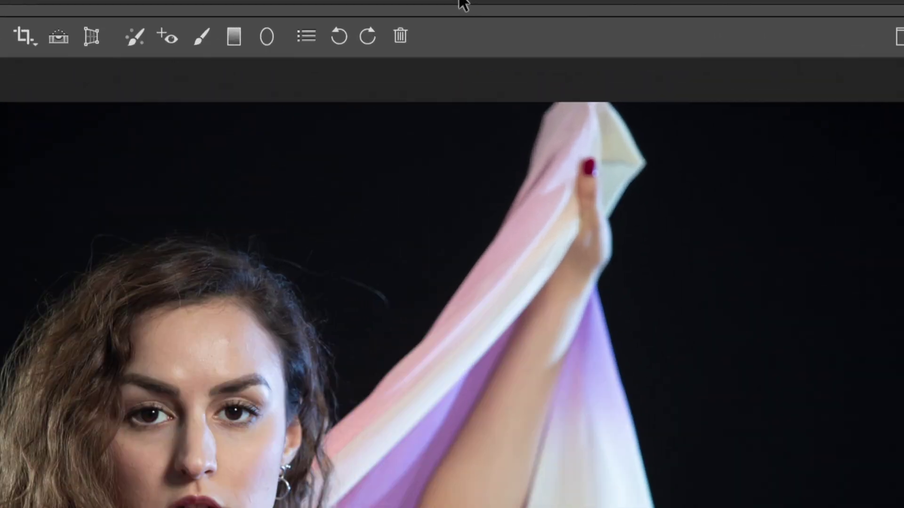
mouse_move(461, 0)
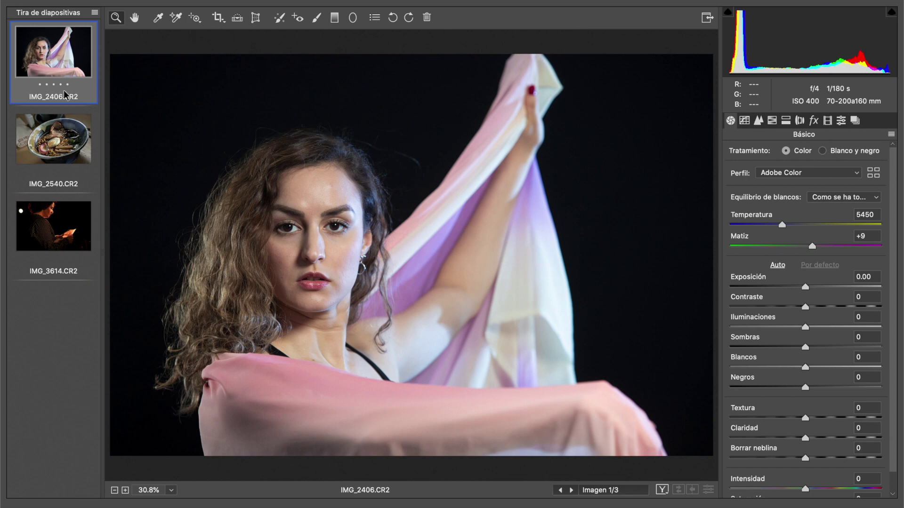
View each of the three opened raw photos in turn and return to IMG_2406.CR2.
click(61, 145)
click(60, 224)
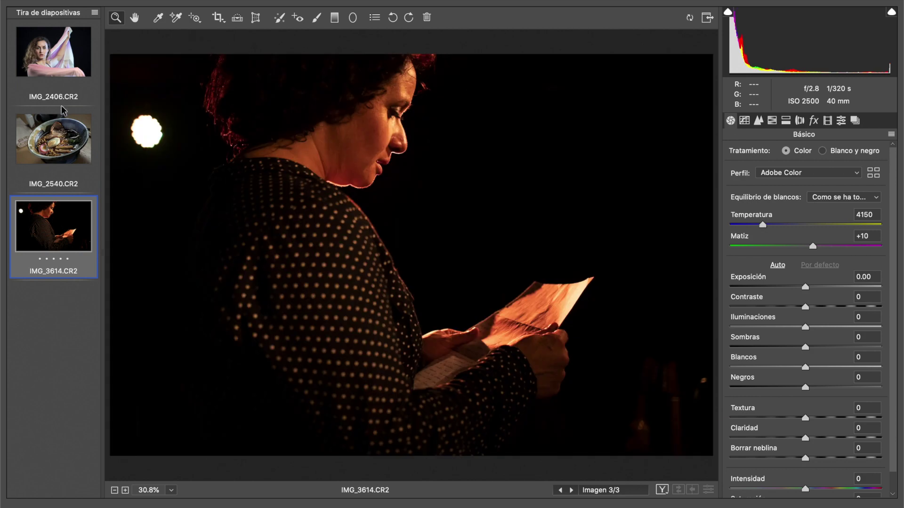
click(65, 99)
click(72, 157)
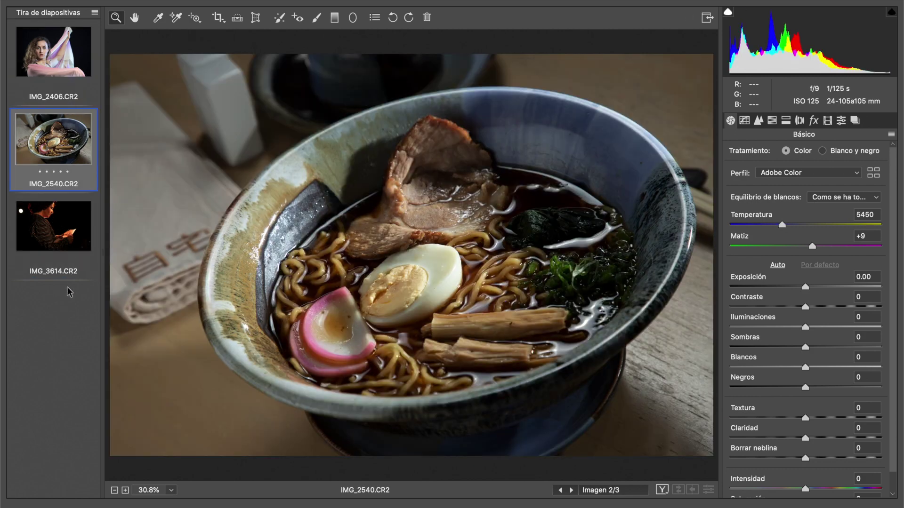
click(61, 93)
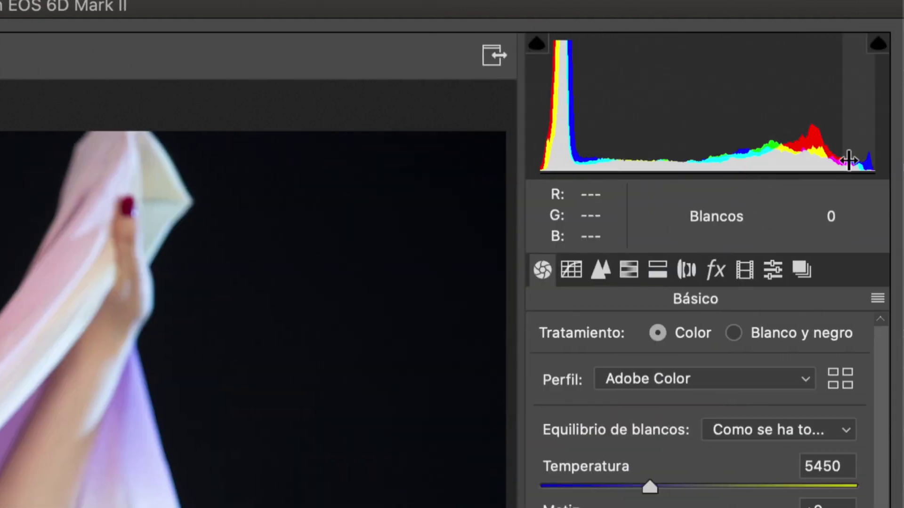
Examine the tone curve, detail, HSL, split toning and lens correction settings, and return to the basic adjustments.
click(576, 267)
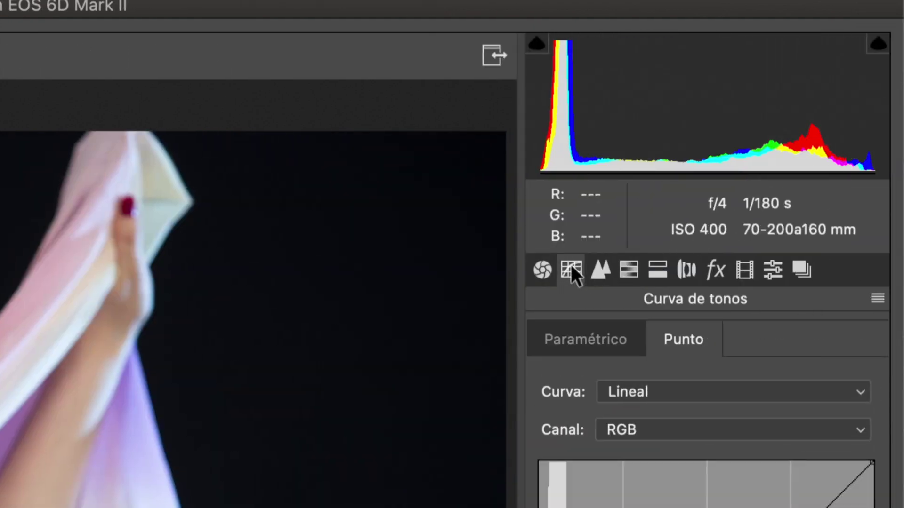
click(599, 269)
click(623, 274)
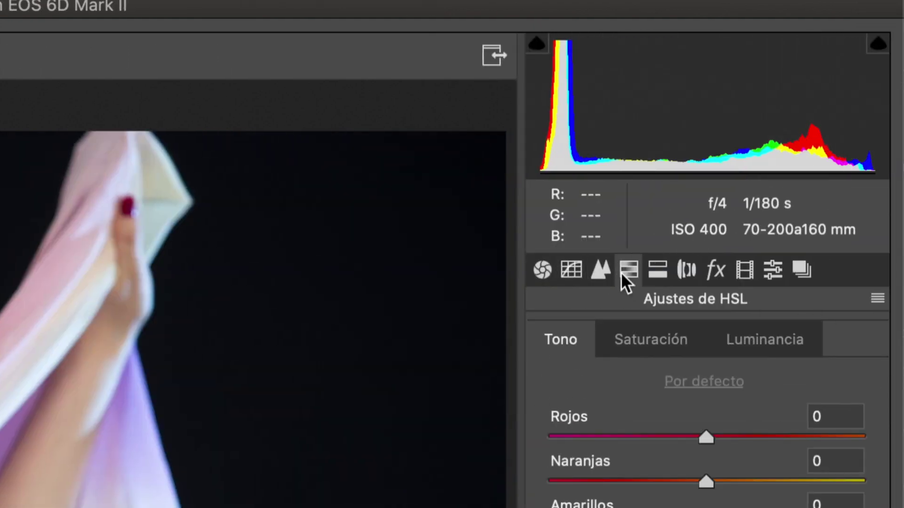
click(657, 271)
click(682, 272)
click(532, 271)
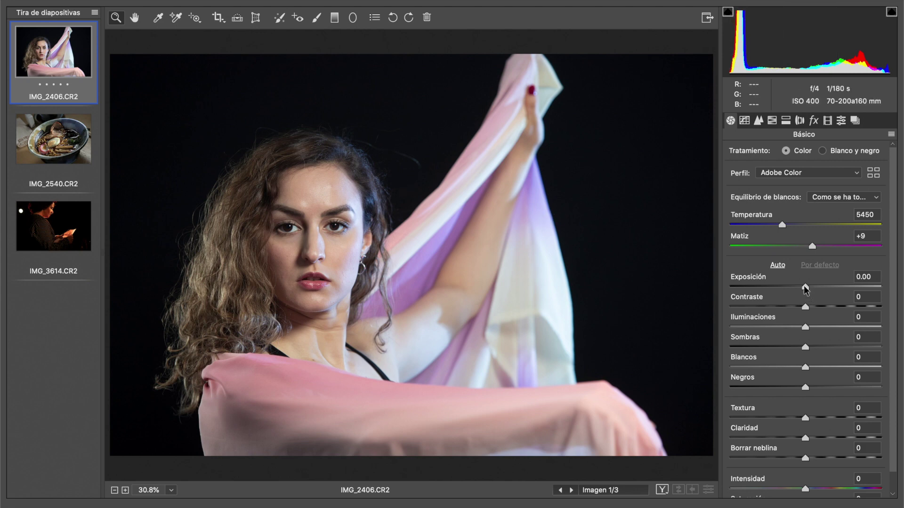
Test the portrait's exposure at -5.00 and +5.00, and reset it to 0.
drag(804, 286, 727, 289)
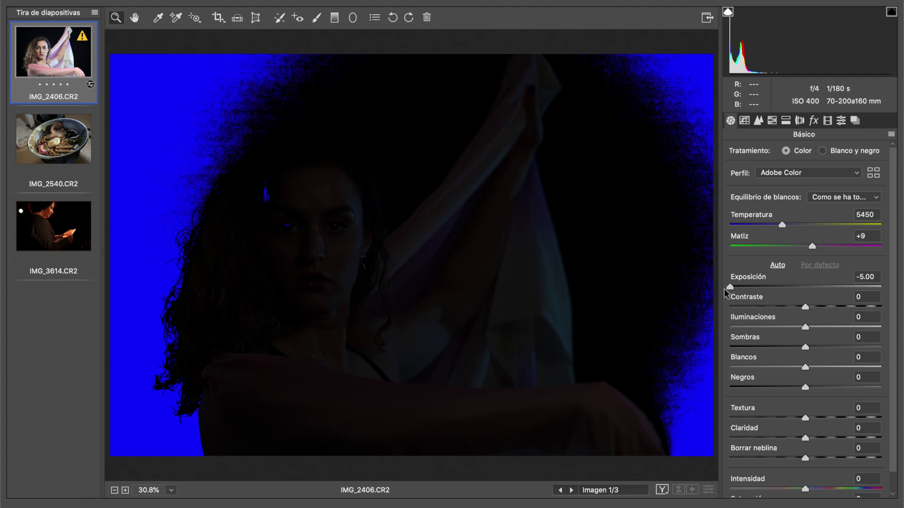
drag(724, 289, 883, 296)
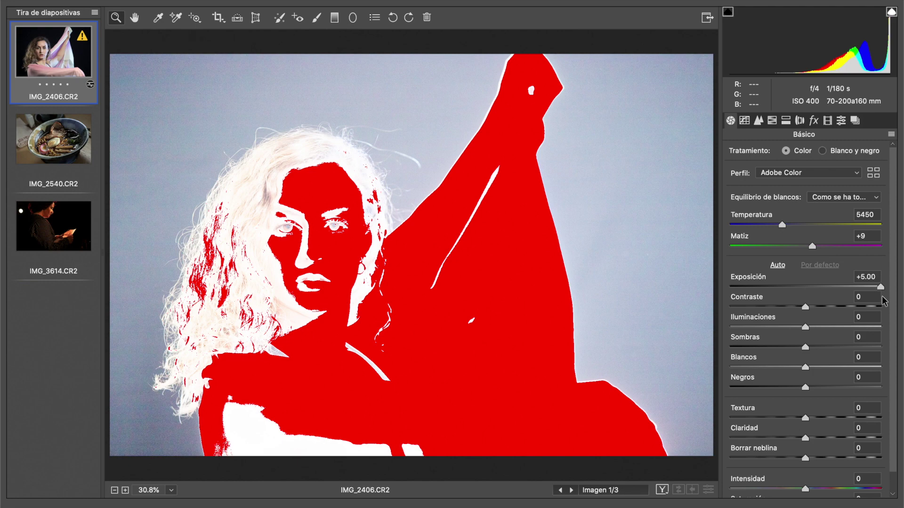
text(0)
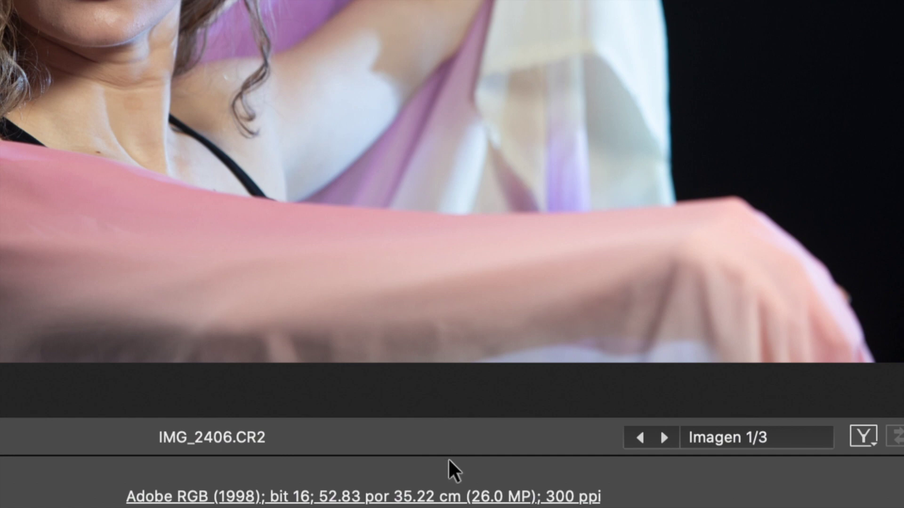
Open the workflow options and keep Adobe RGB (1998) as the color space after viewing the alternatives.
click(482, 502)
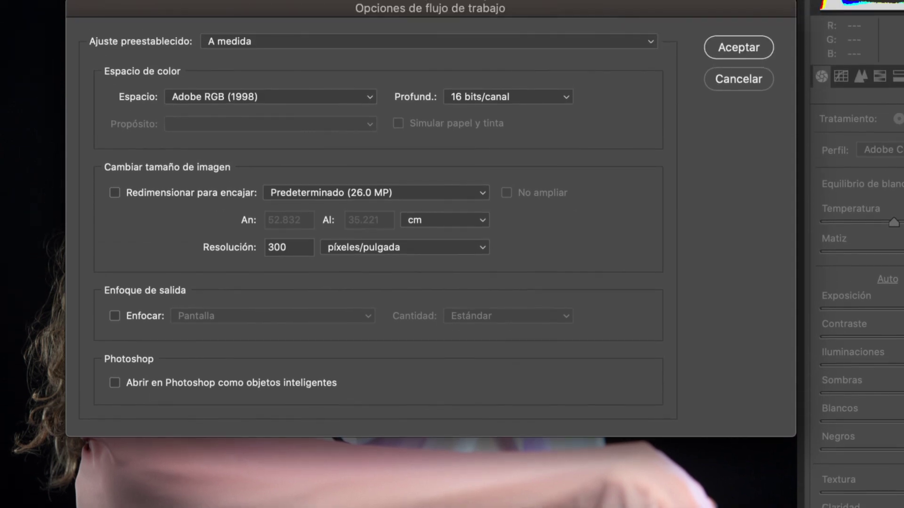
drag(451, 3, 444, 8)
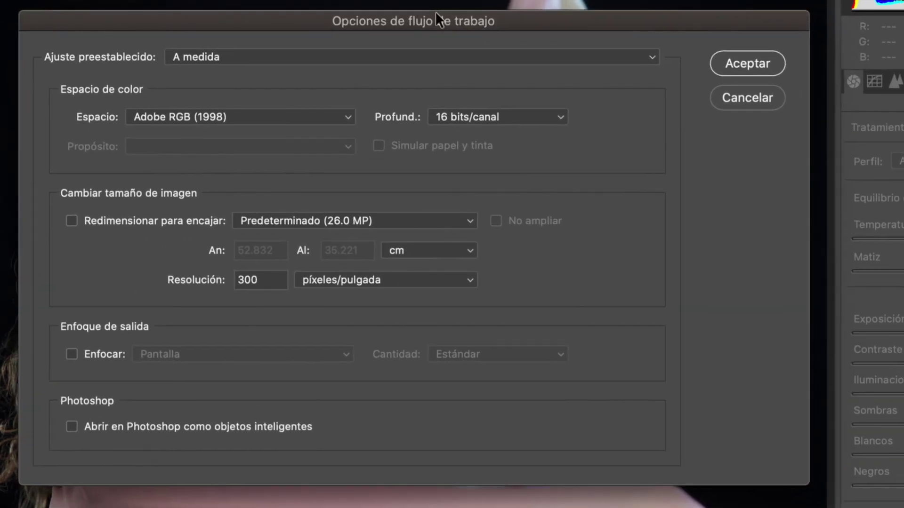
drag(439, 21, 434, 26)
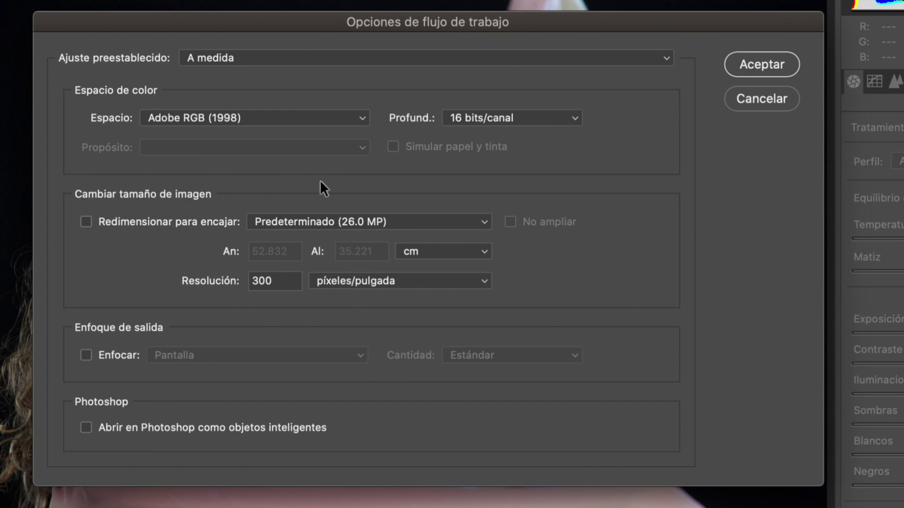
click(366, 122)
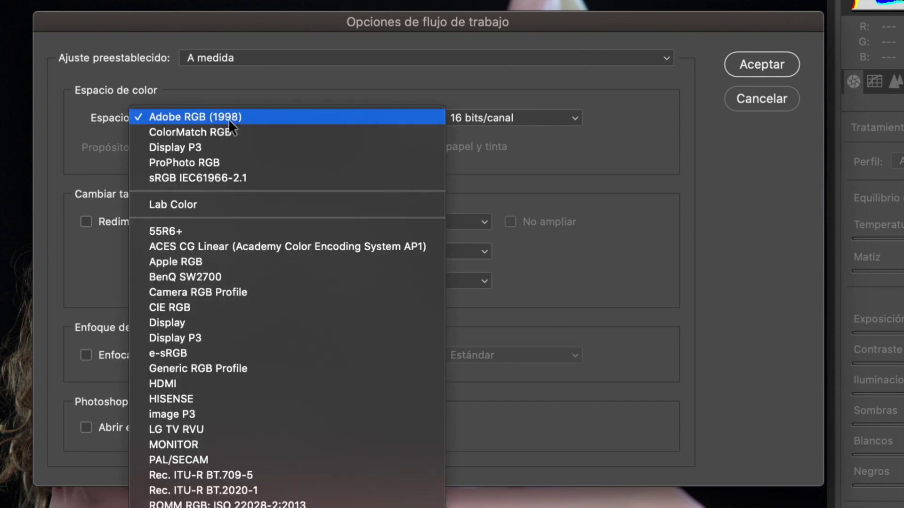
click(258, 116)
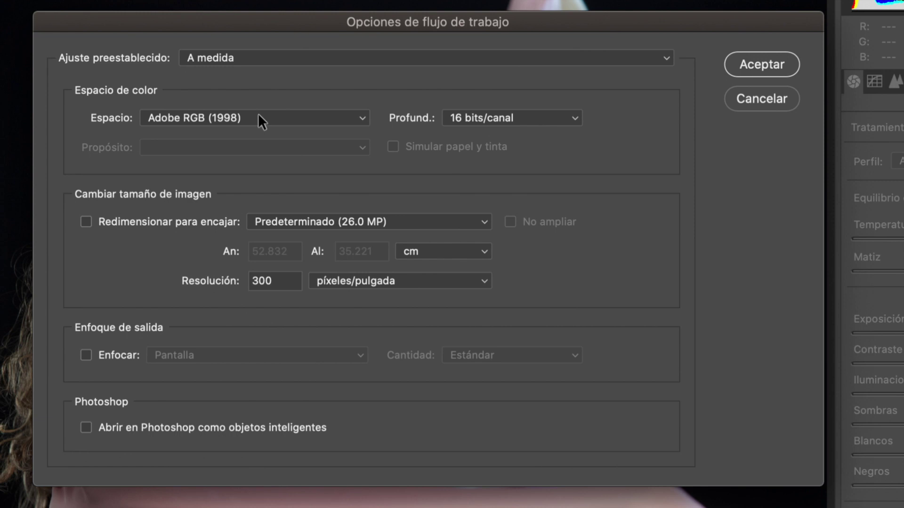
click(309, 118)
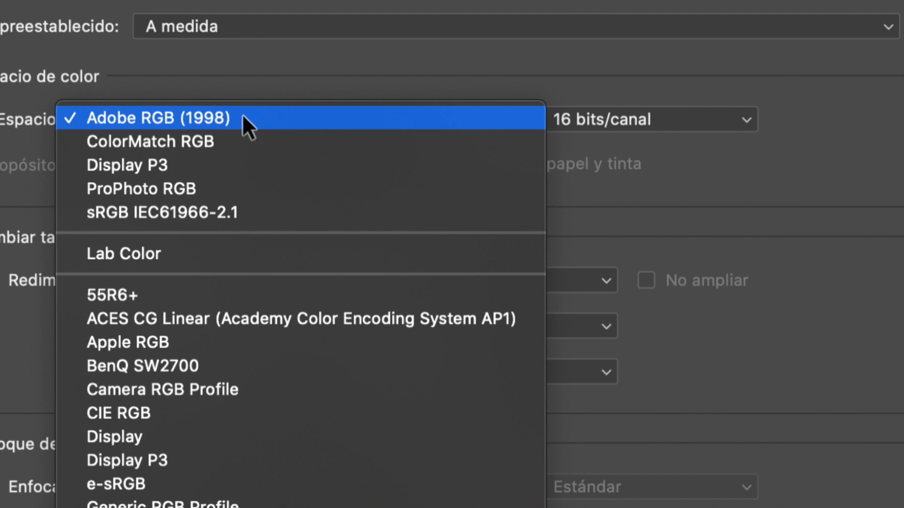
click(272, 89)
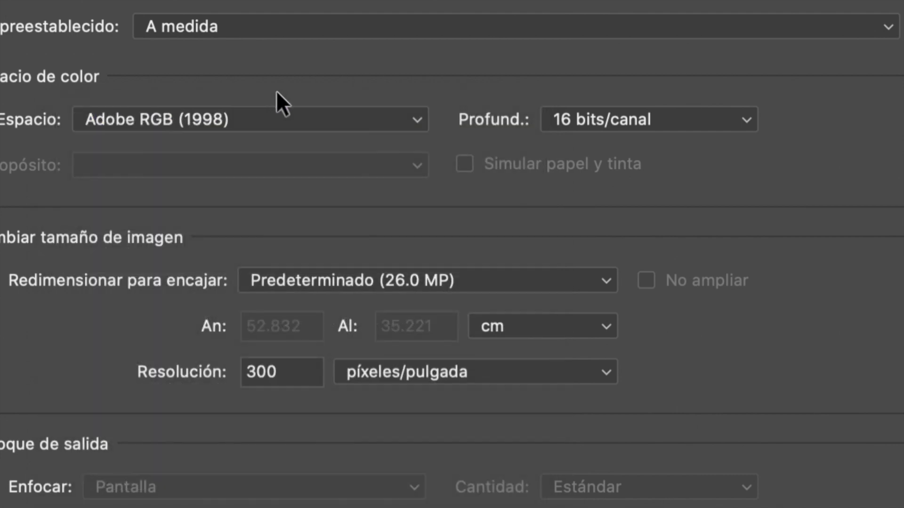
Review the bit depth choices and confirm 16 bits/canal together with the Adobe RGB (1998) color space.
click(661, 123)
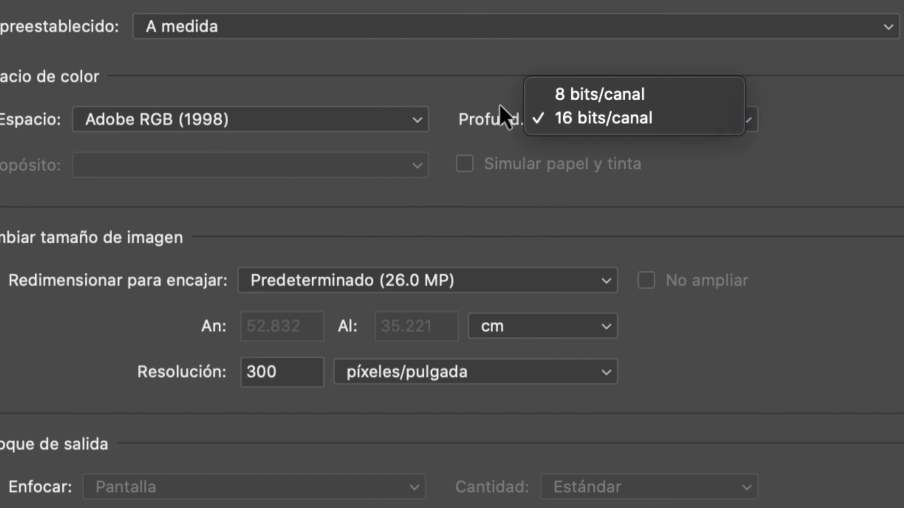
click(329, 115)
click(198, 114)
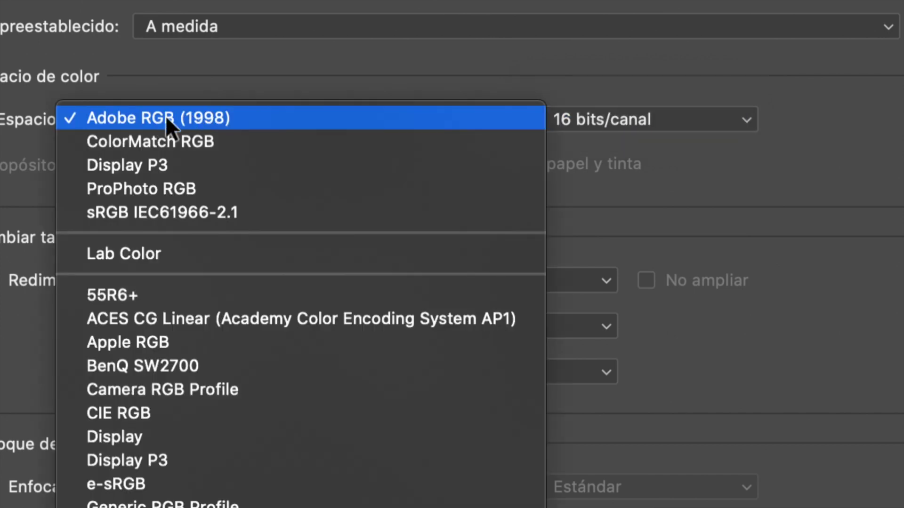
click(203, 118)
click(594, 115)
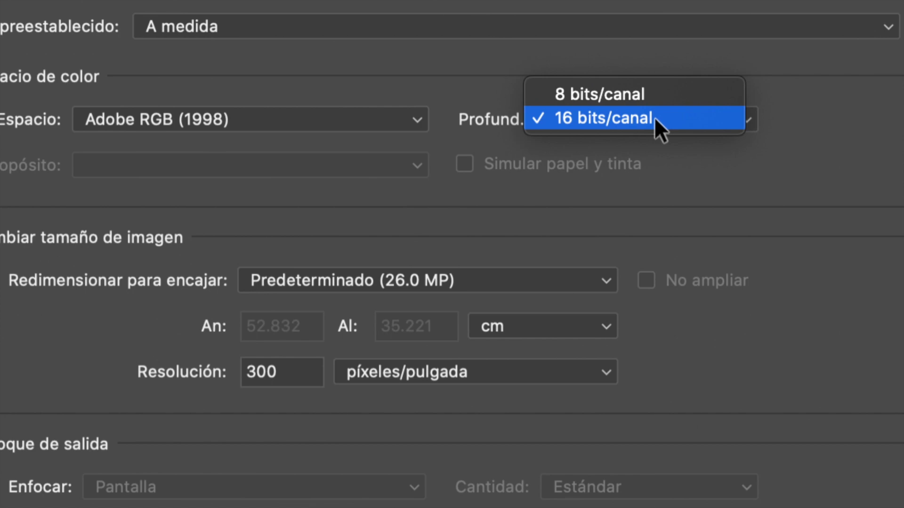
click(681, 121)
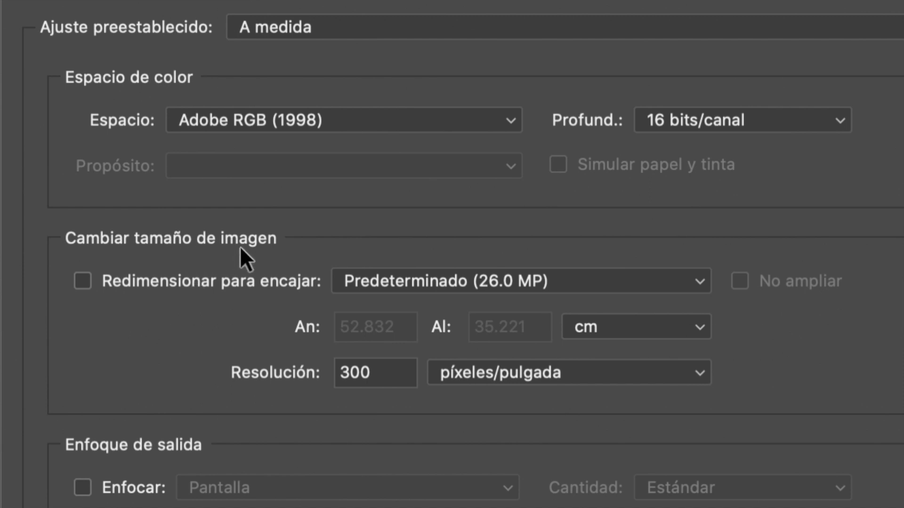
Try the resize-to-fit option, turn it off again and keep the image size at Predeterminado (26.0 MP).
click(82, 281)
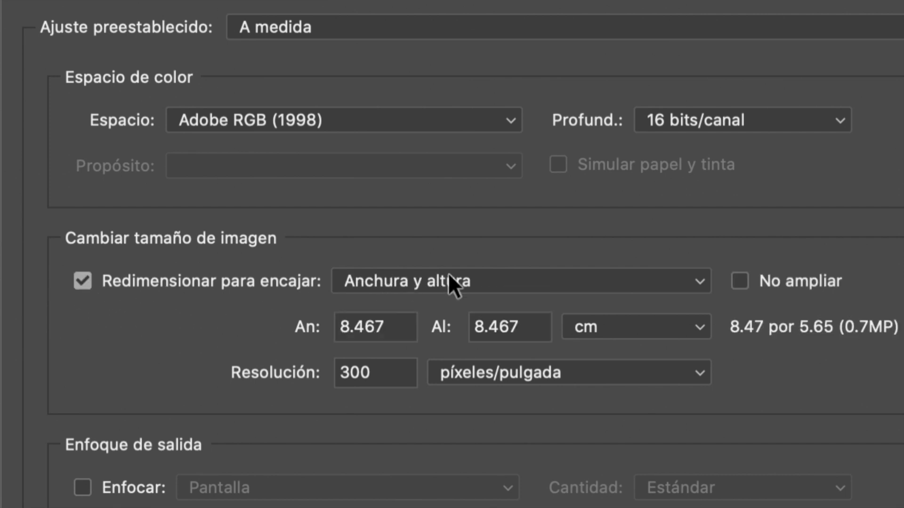
click(83, 281)
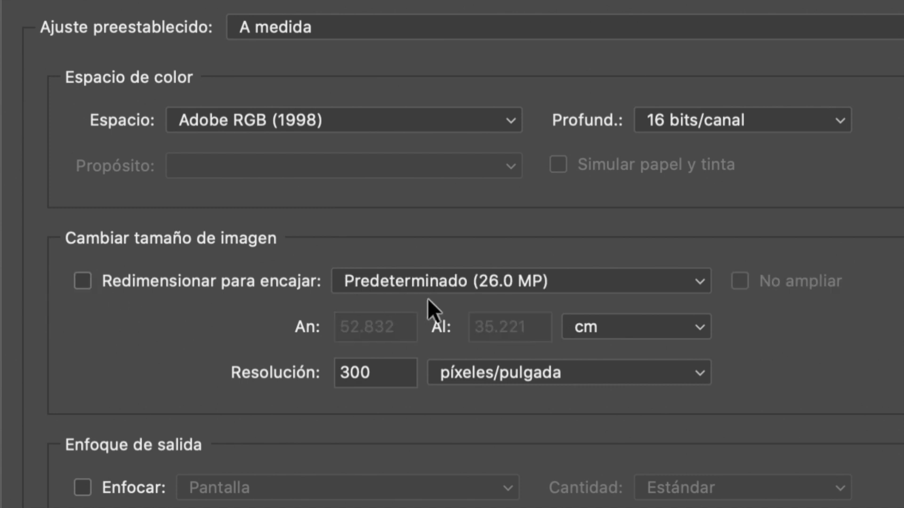
click(541, 285)
click(528, 278)
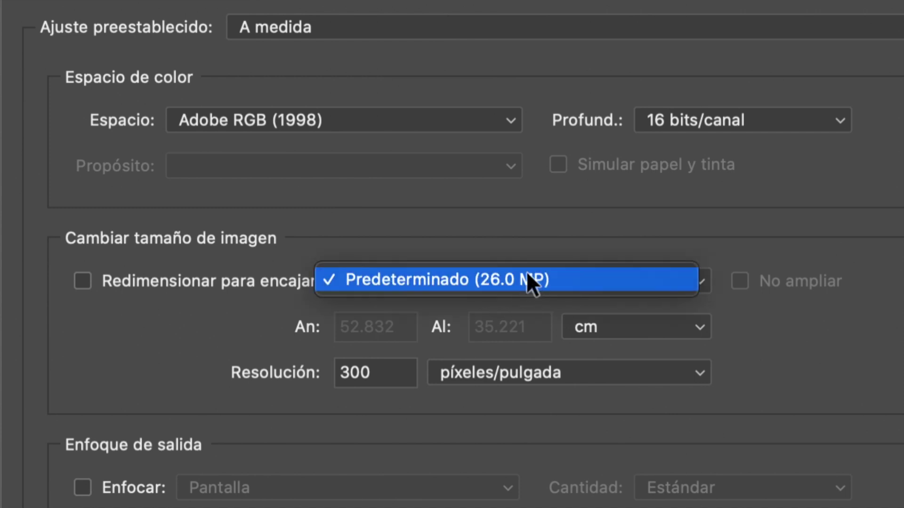
click(554, 278)
Check the output resolution and its unit, keeping 300 píxeles/pulgada.
double_click(389, 376)
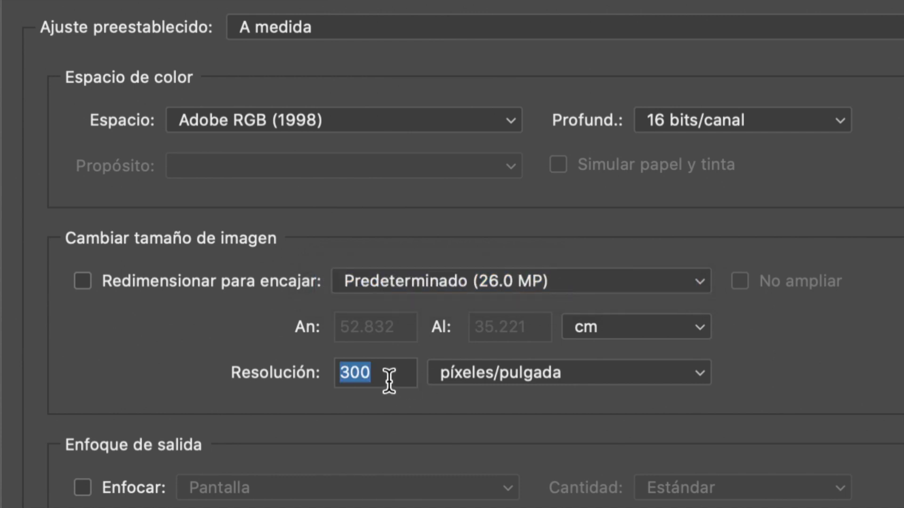
click(510, 373)
click(509, 372)
click(401, 372)
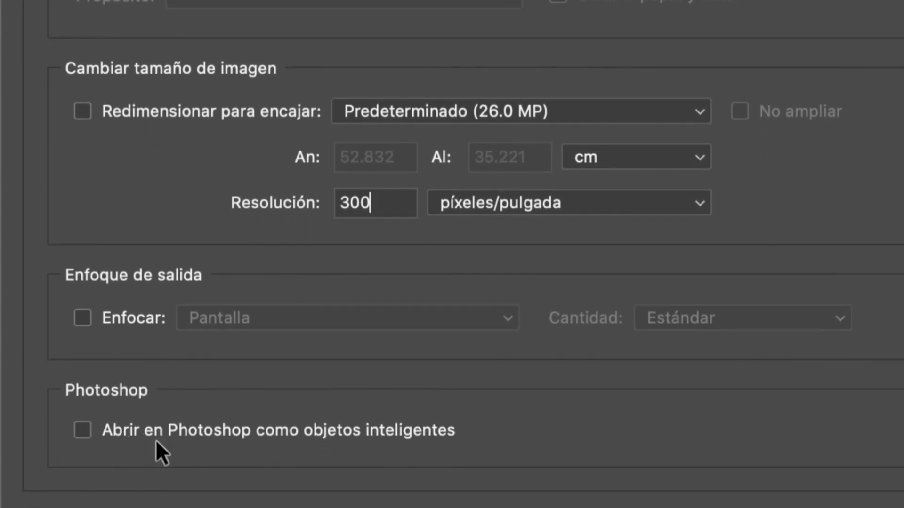
Try output sharpening for Pantalla with the Estándar amount, and leave it turned off.
click(83, 319)
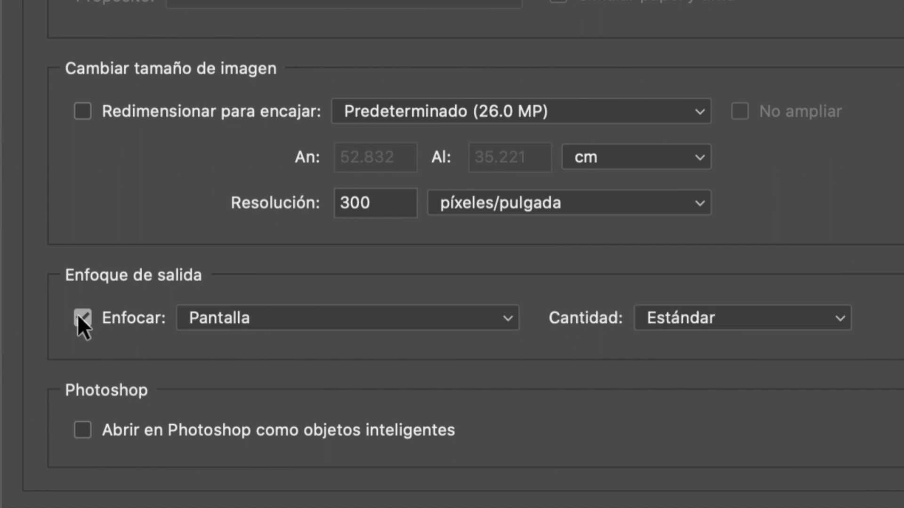
click(78, 317)
click(78, 317)
click(86, 316)
click(86, 316)
click(86, 317)
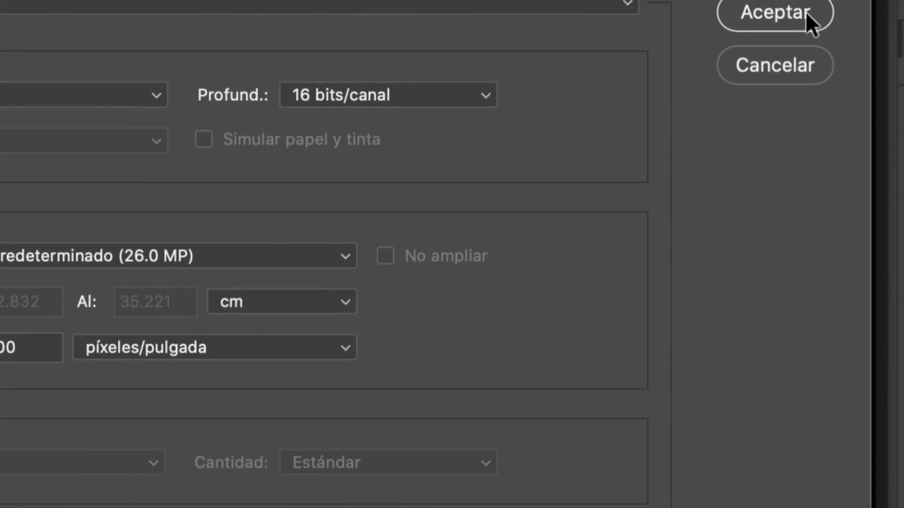
Accept the configured workflow options.
click(806, 13)
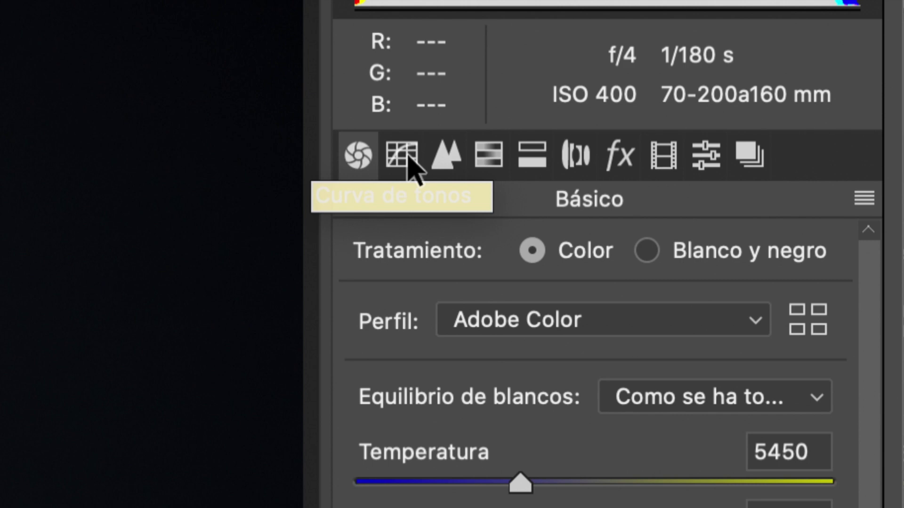
Look through the Curva de tonos, Detalle, HSL and Dividir tonos adjustments, and return to Básico to review all its sliders.
click(411, 158)
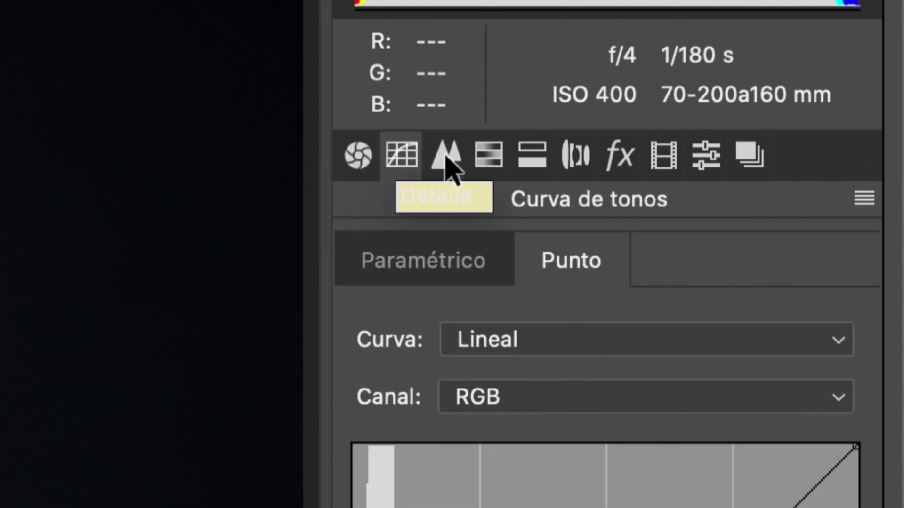
click(447, 159)
click(488, 158)
click(534, 158)
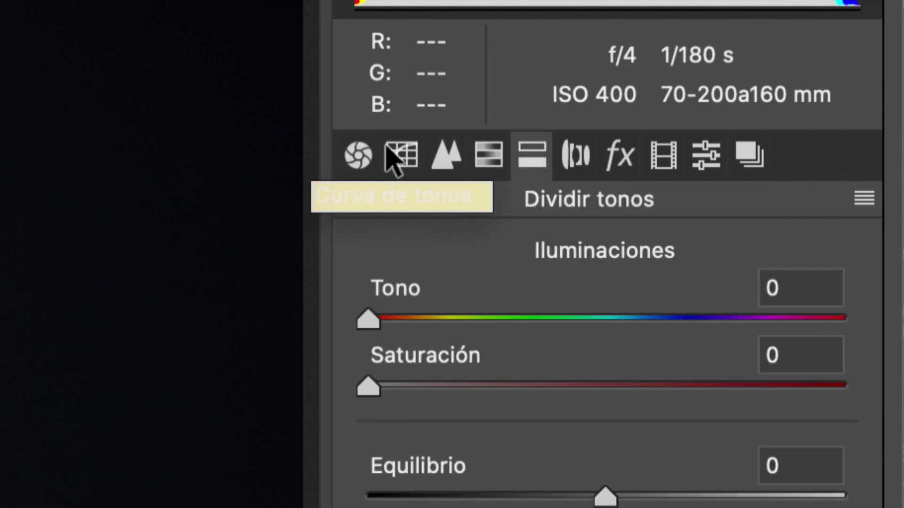
click(353, 158)
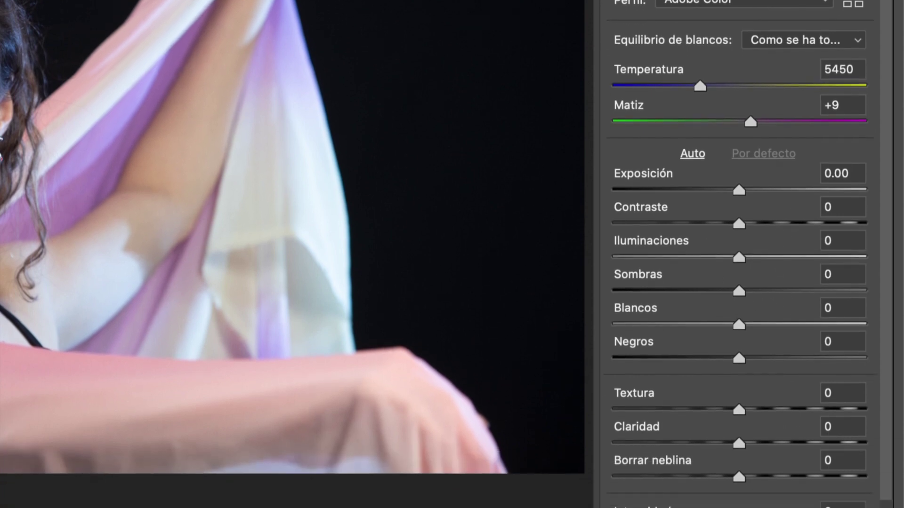
scroll(792, 399, down, 2)
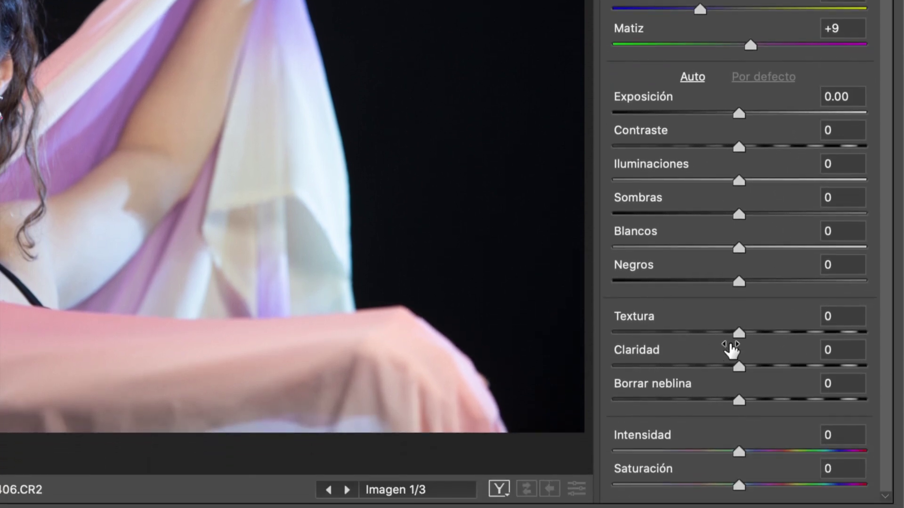
scroll(747, 256, up, 2)
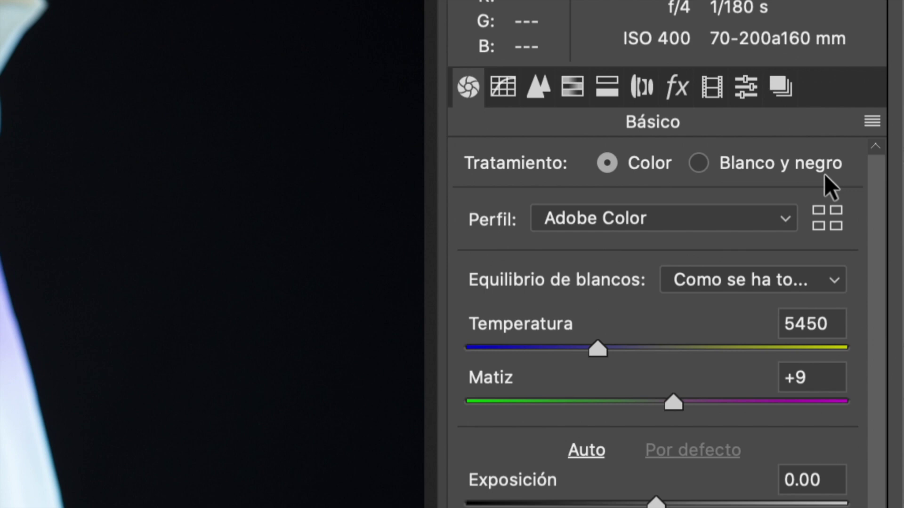
Try the Adobe Estándar and Adobe Paisaje profiles on the portrait photo IMG_2406.CR2.
click(791, 218)
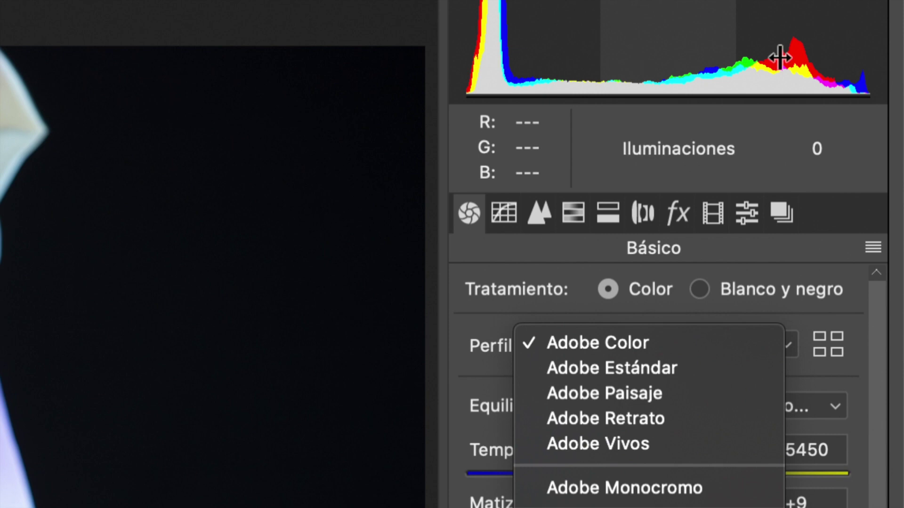
click(666, 375)
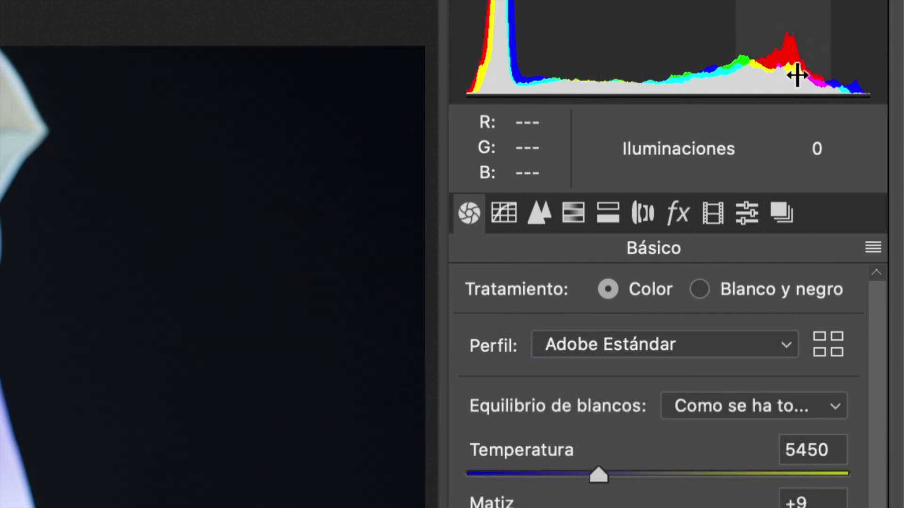
click(733, 351)
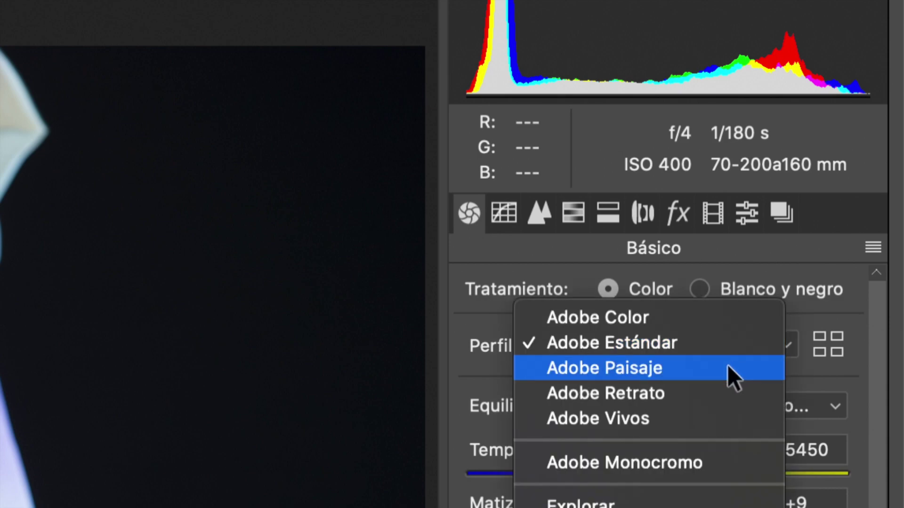
click(729, 366)
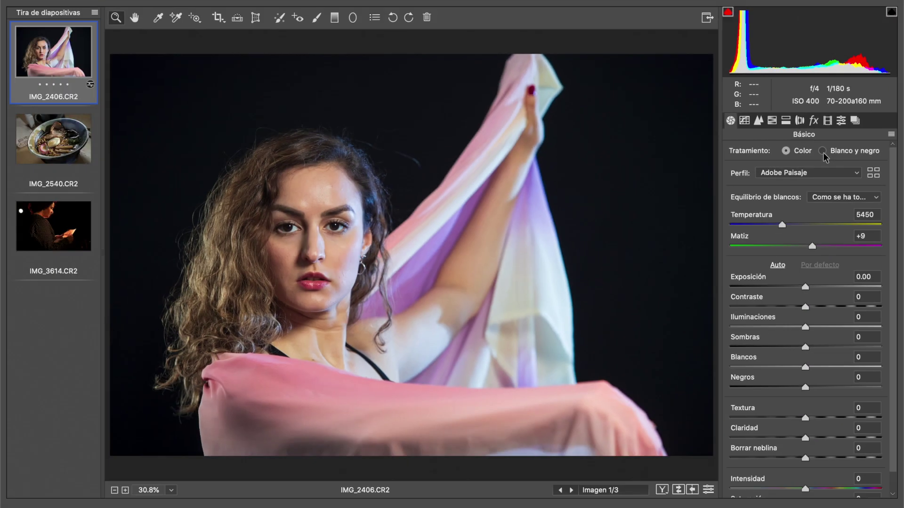
Compare the Adobe Retrato and Adobe Vivos profiles on the portrait and choose Adobe Retrato.
click(825, 173)
click(818, 183)
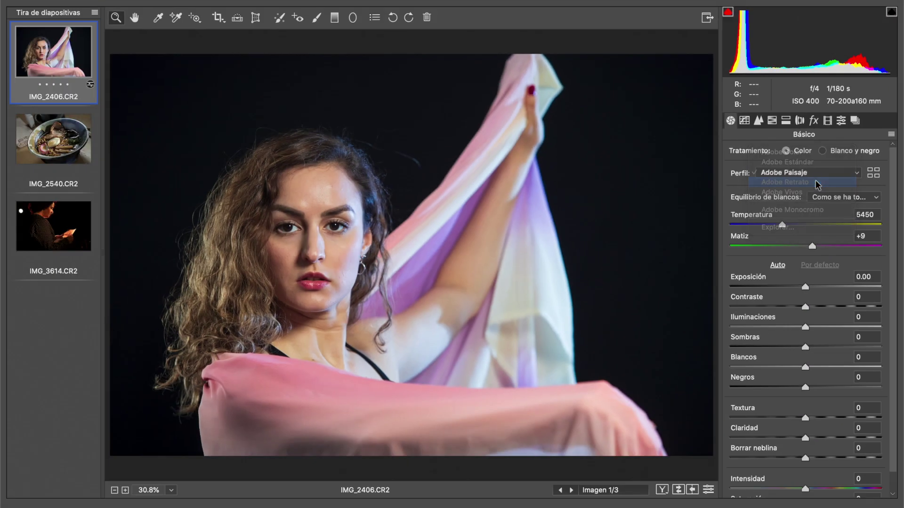
click(818, 175)
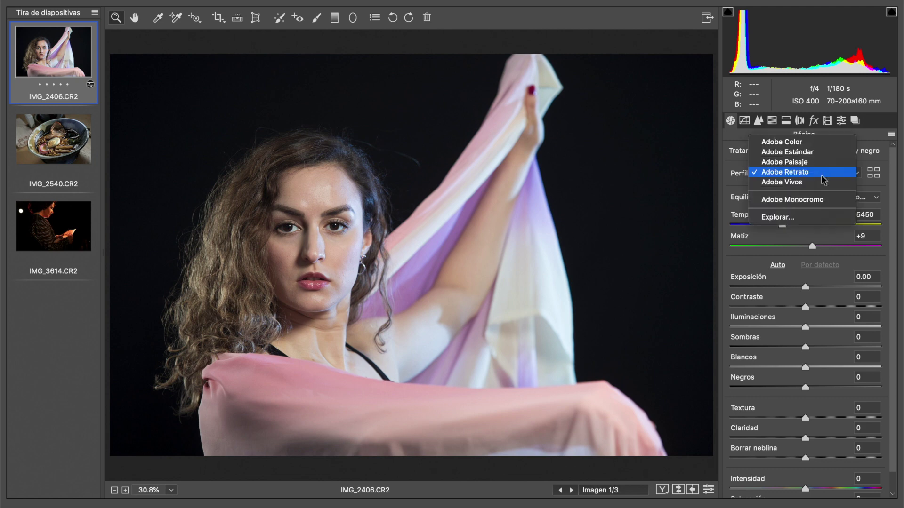
click(820, 182)
click(813, 172)
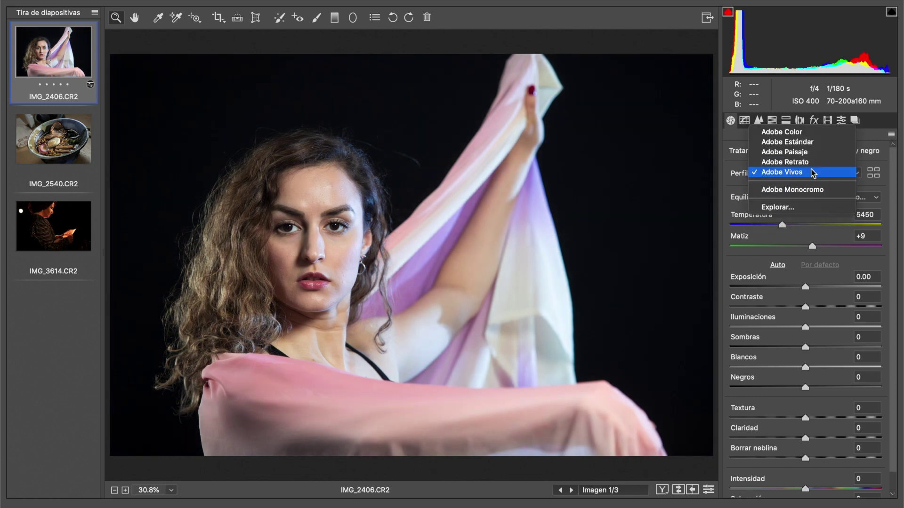
click(809, 161)
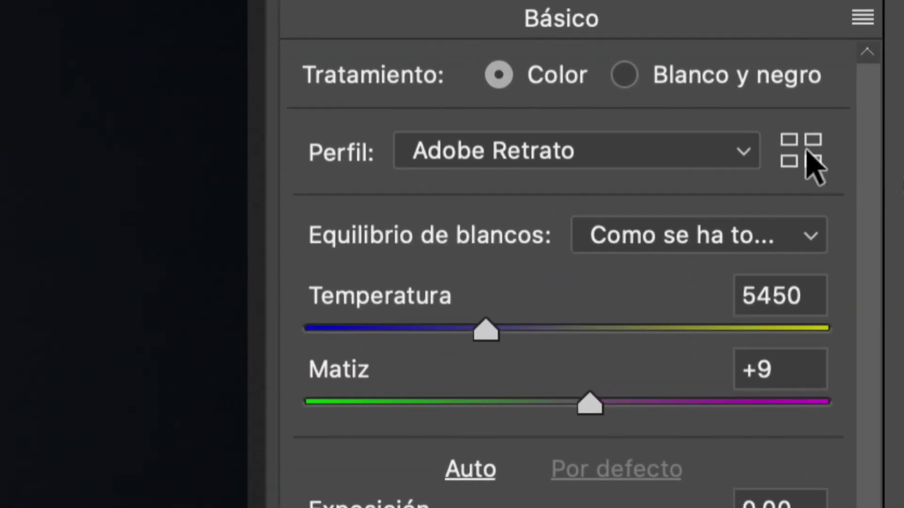
Browse the thumbnail previews in the profile browser and close it without choosing another profile.
click(811, 162)
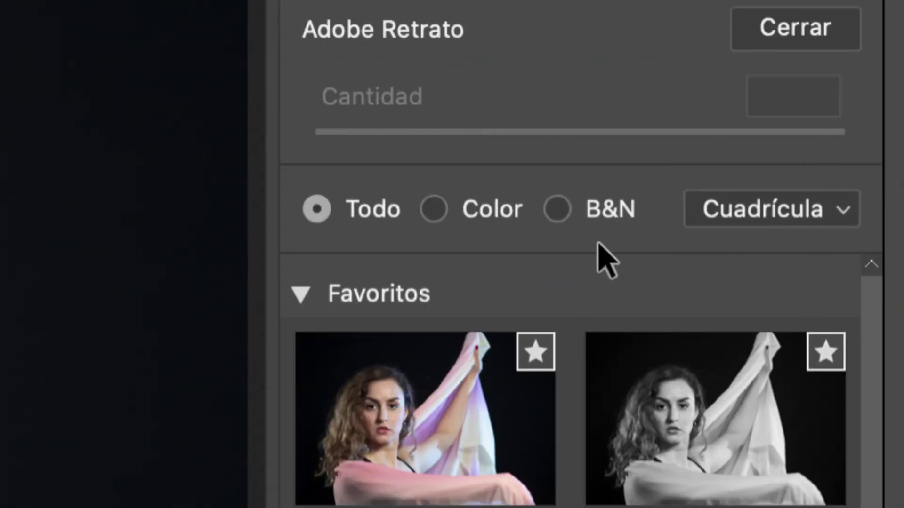
scroll(567, 306, down, 3)
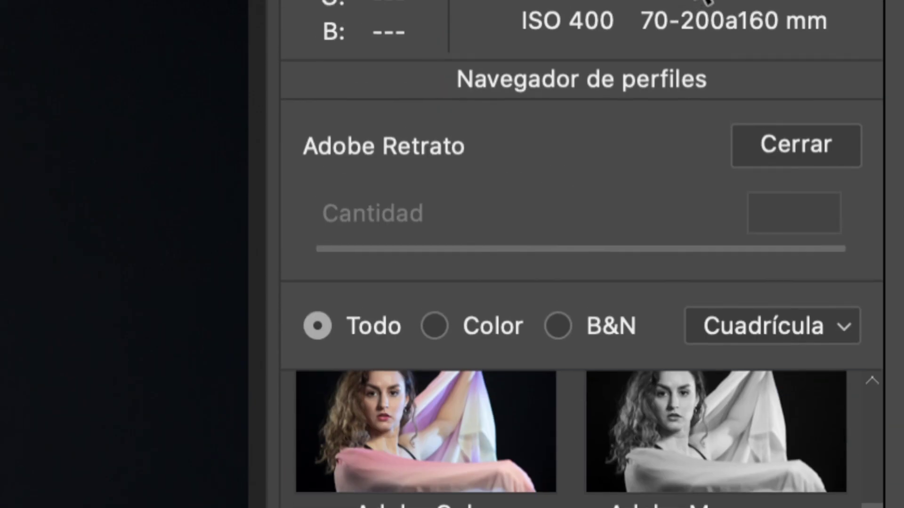
click(796, 158)
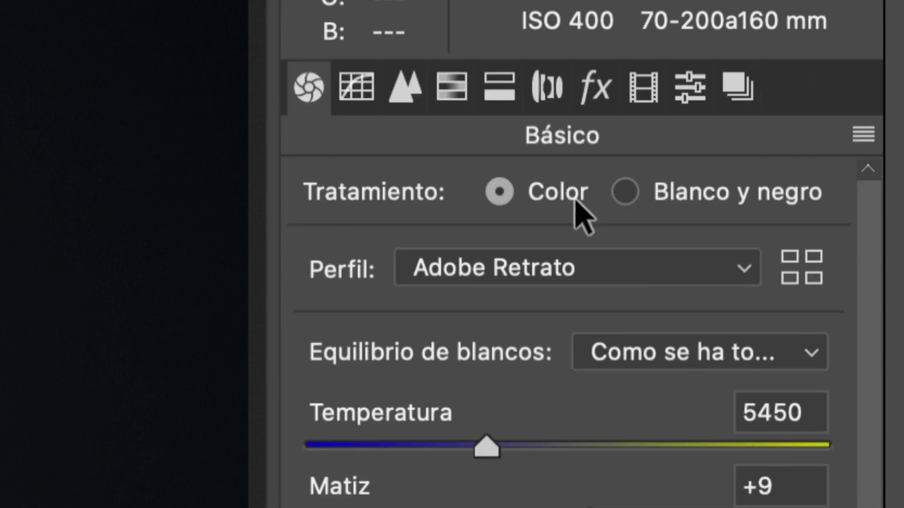
Apply the Adobe Color profile for comparison and return the portrait to Adobe Retrato.
click(531, 268)
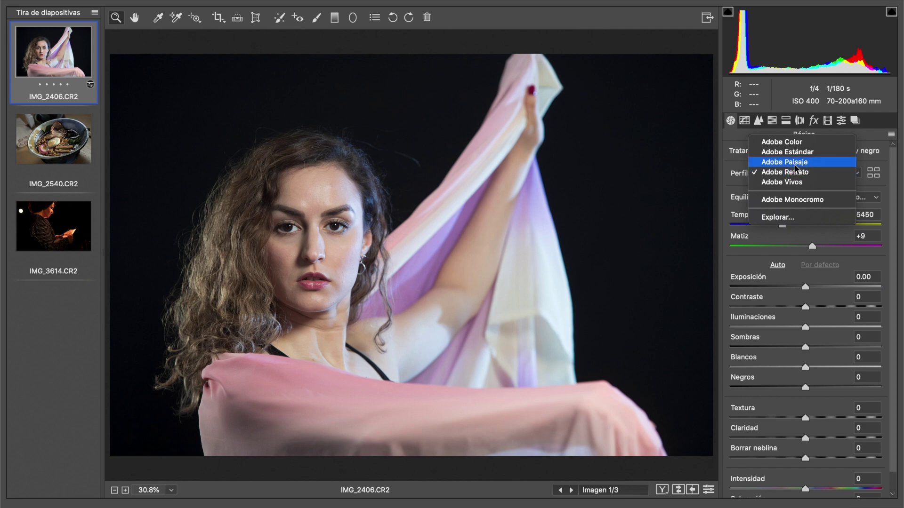
click(800, 141)
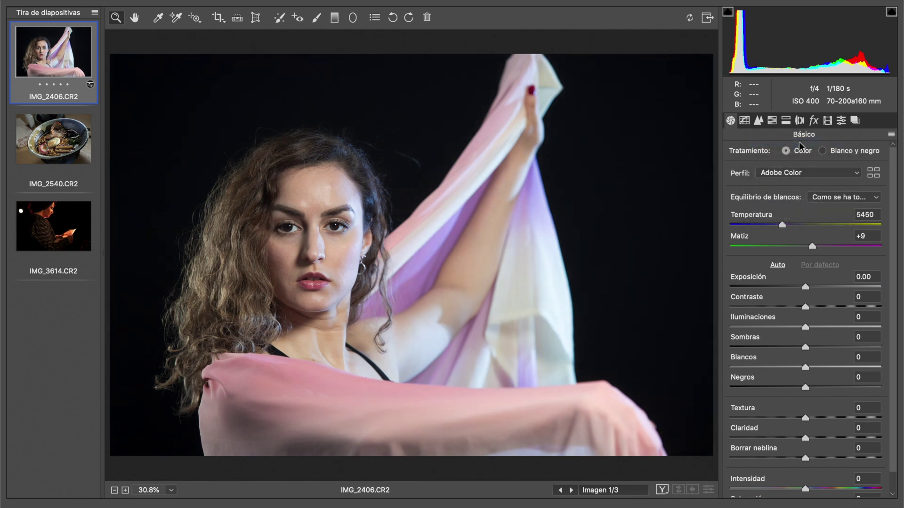
click(785, 169)
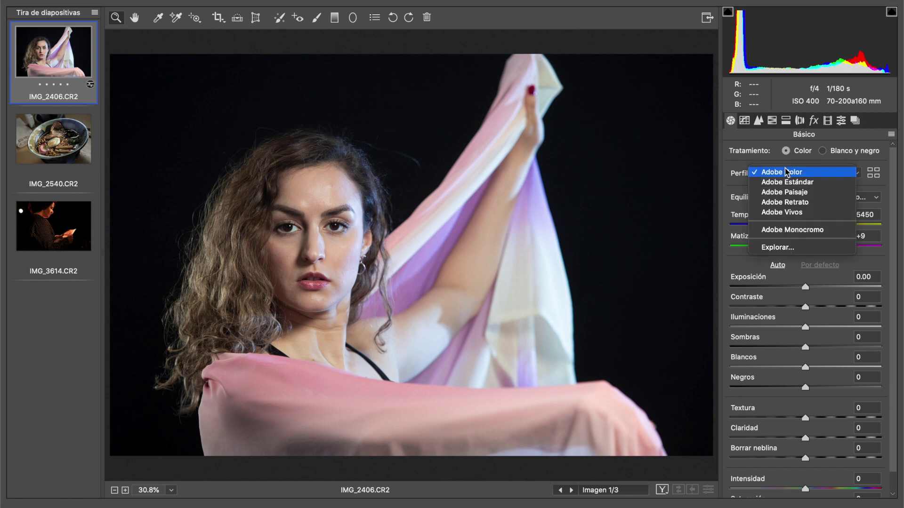
click(797, 204)
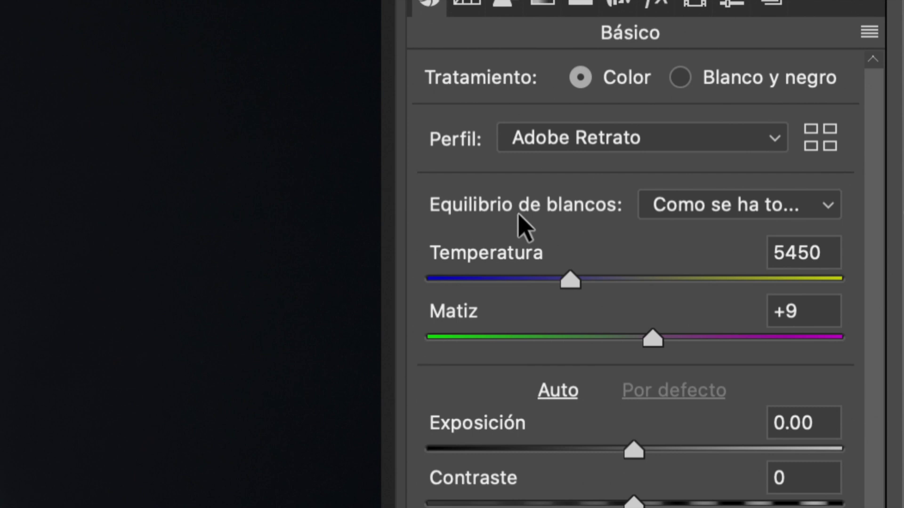
Review the white balance presets and try Luz del día, Nublado and Sombra on the portrait.
click(736, 202)
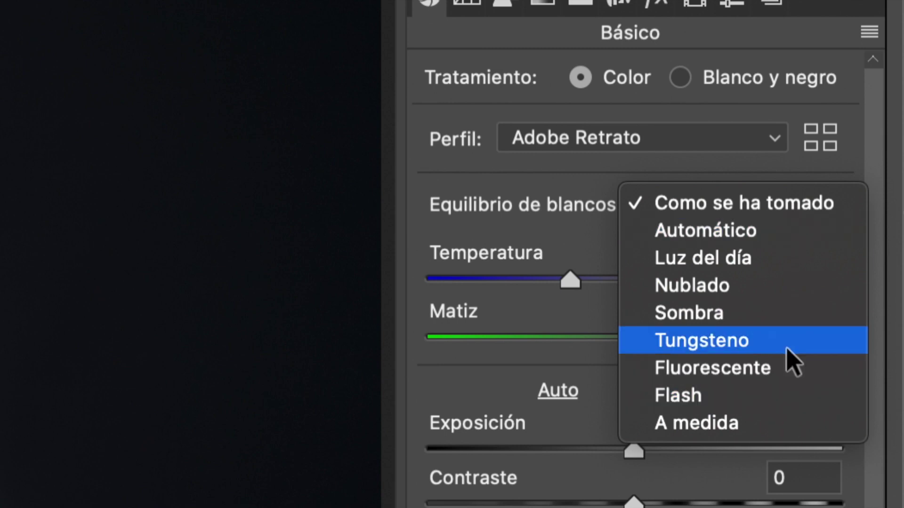
click(793, 207)
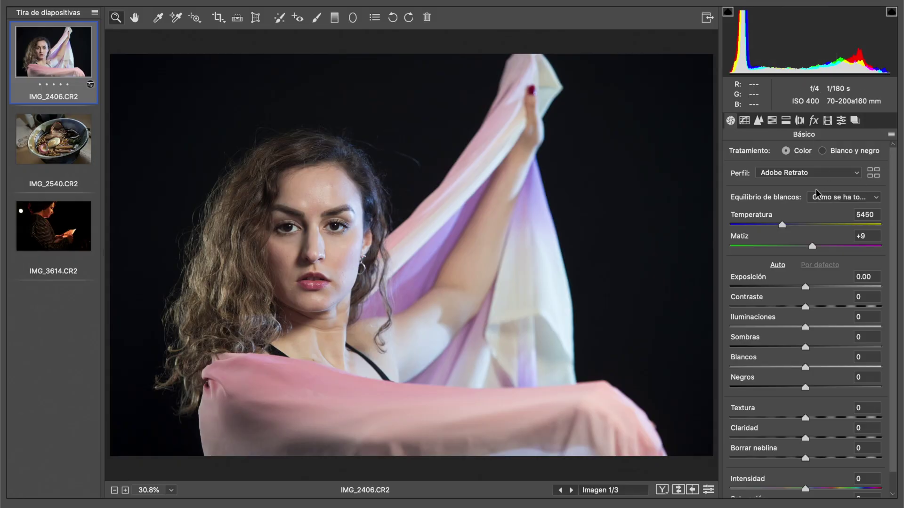
click(868, 200)
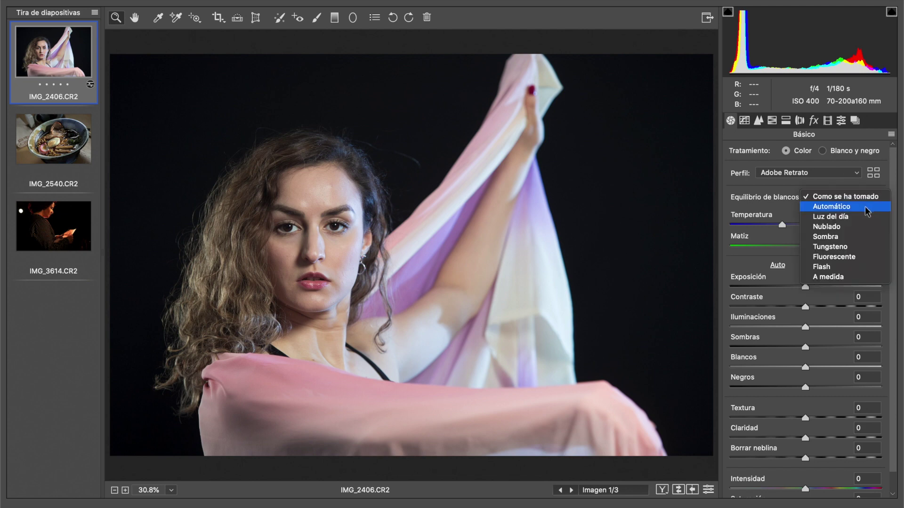
click(864, 217)
click(861, 198)
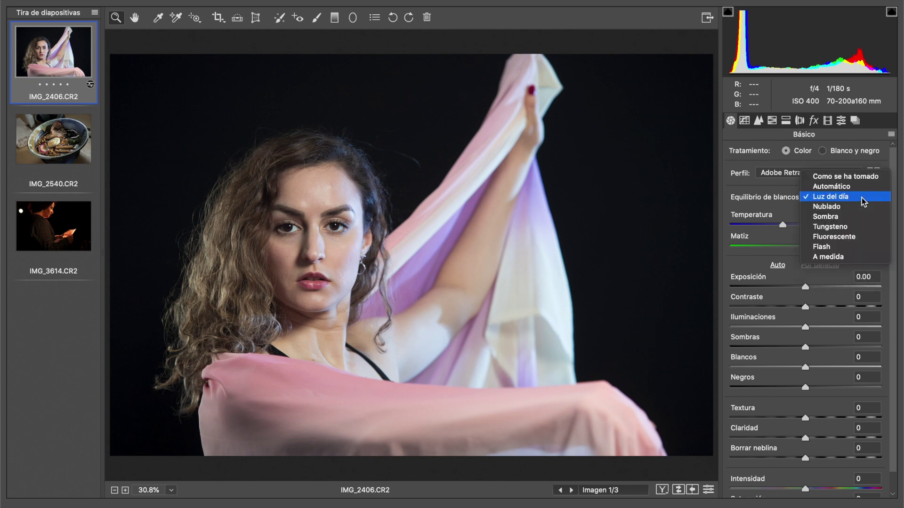
click(859, 206)
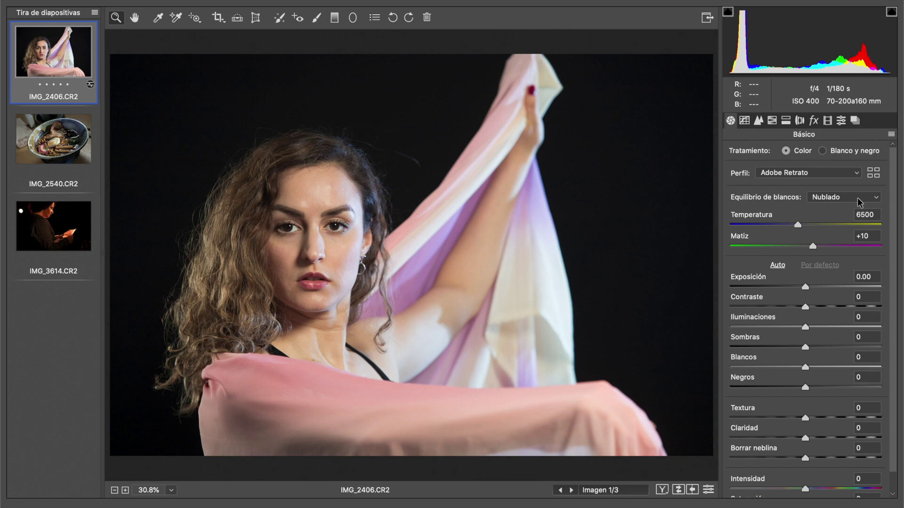
click(856, 200)
click(851, 207)
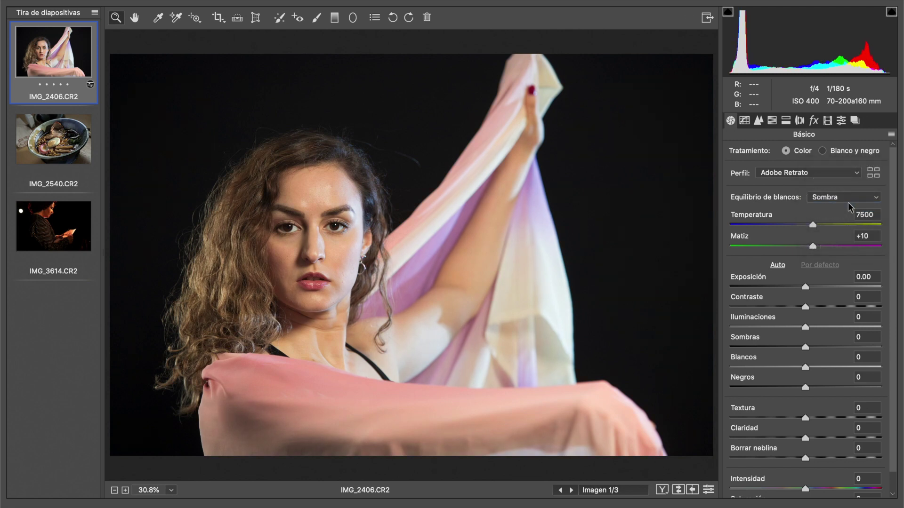
Try the Tungsteno and Fluorescente white balance presets, and restore Como se ha tomado.
click(845, 198)
click(841, 206)
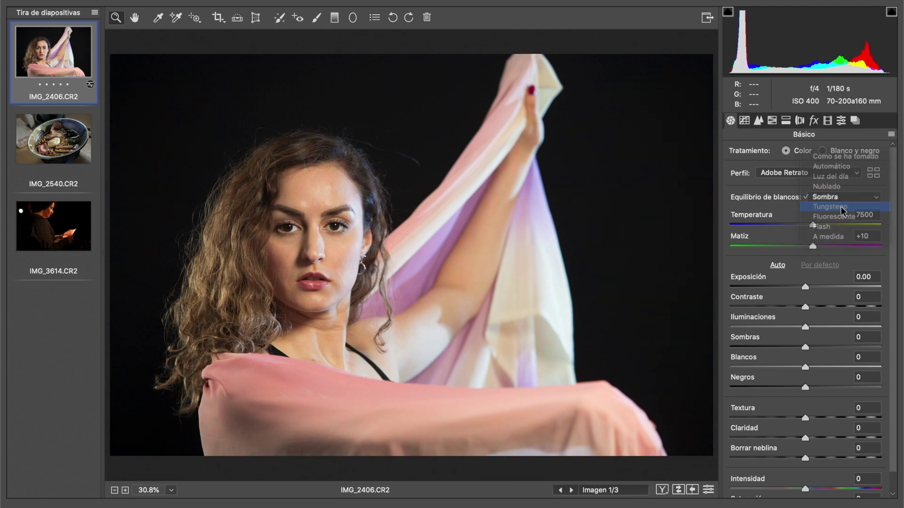
click(848, 200)
click(847, 206)
click(848, 203)
click(844, 137)
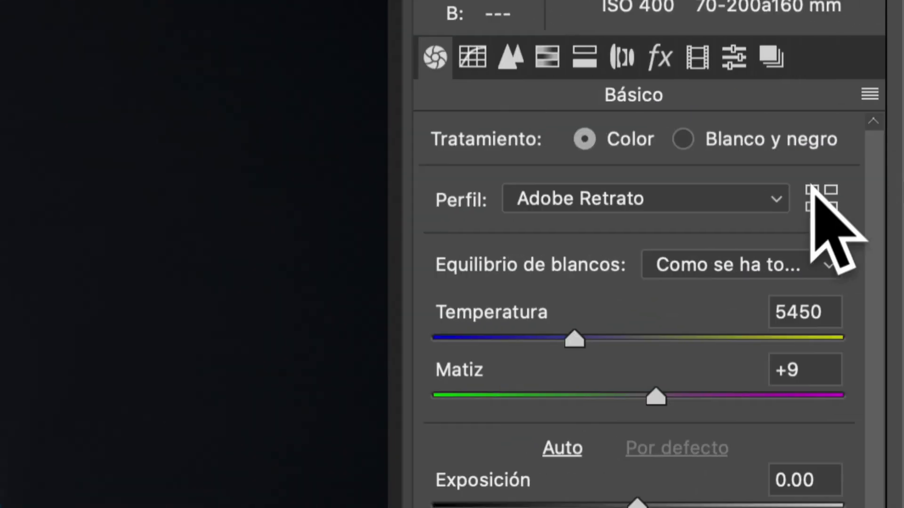
Check the profile and white balance choices again, keeping Adobe Retrato and Como se ha tomado.
click(861, 176)
click(772, 197)
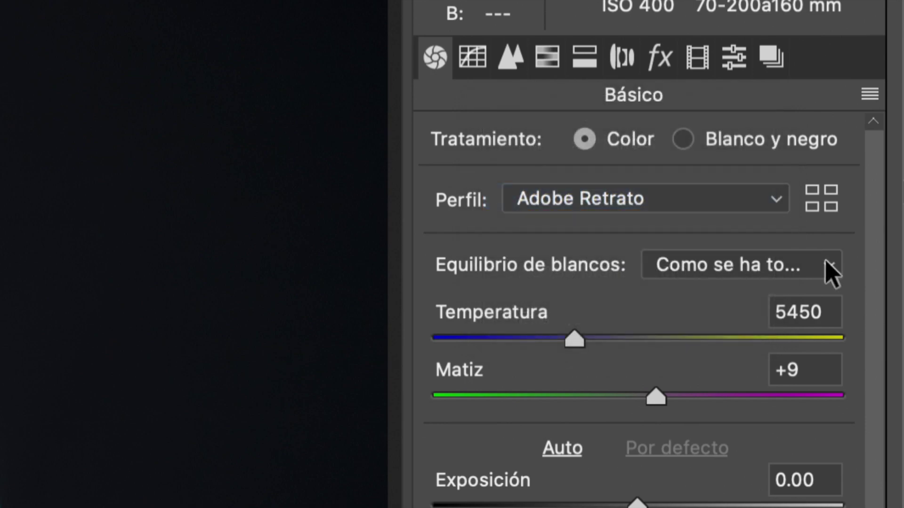
click(826, 265)
click(826, 262)
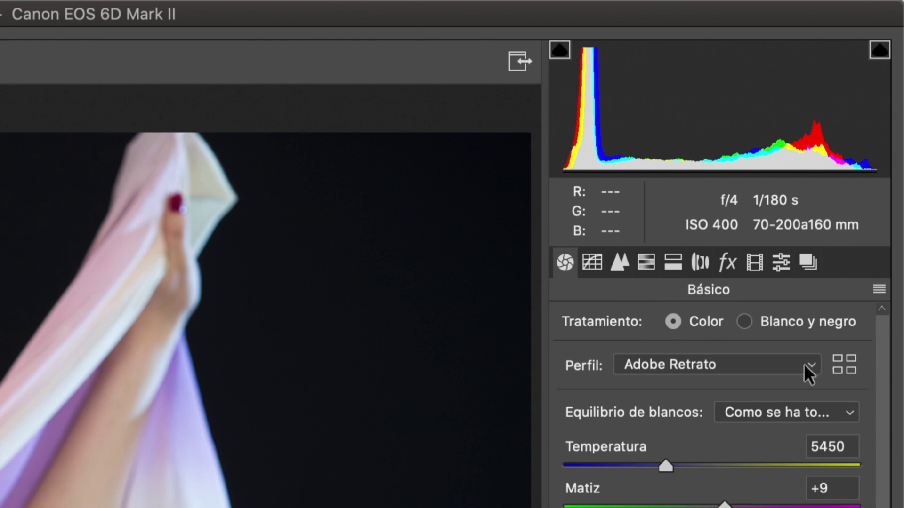
click(809, 375)
click(737, 365)
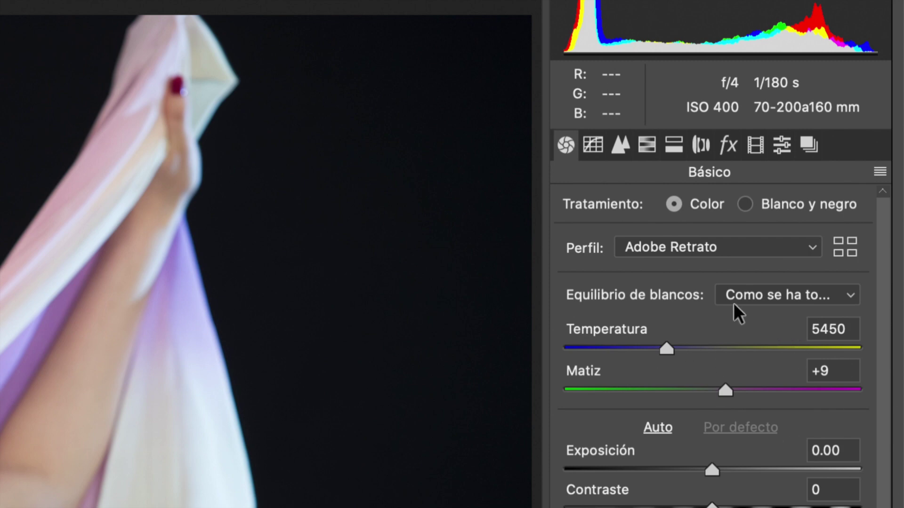
Compare the Adobe Paisaje, Adobe Estándar and Adobe Color profiles on the portrait and return it to Adobe Retrato.
click(728, 244)
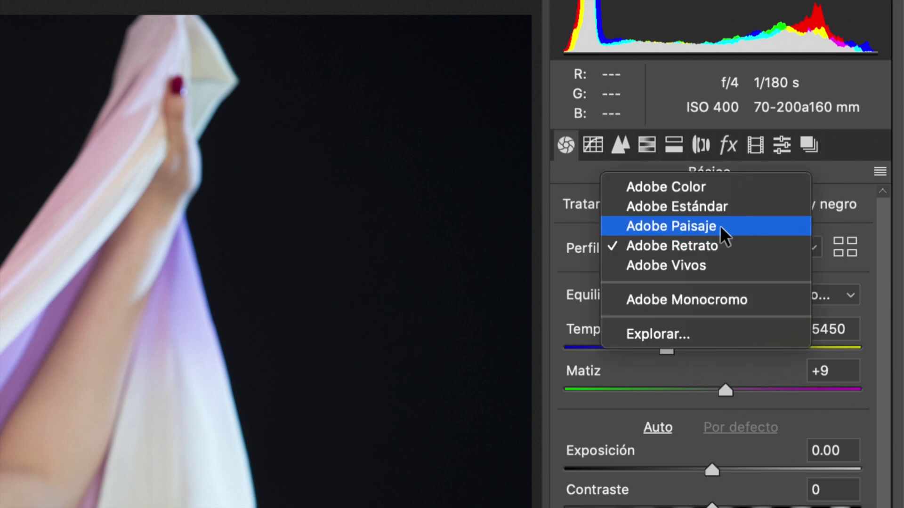
click(721, 226)
click(728, 247)
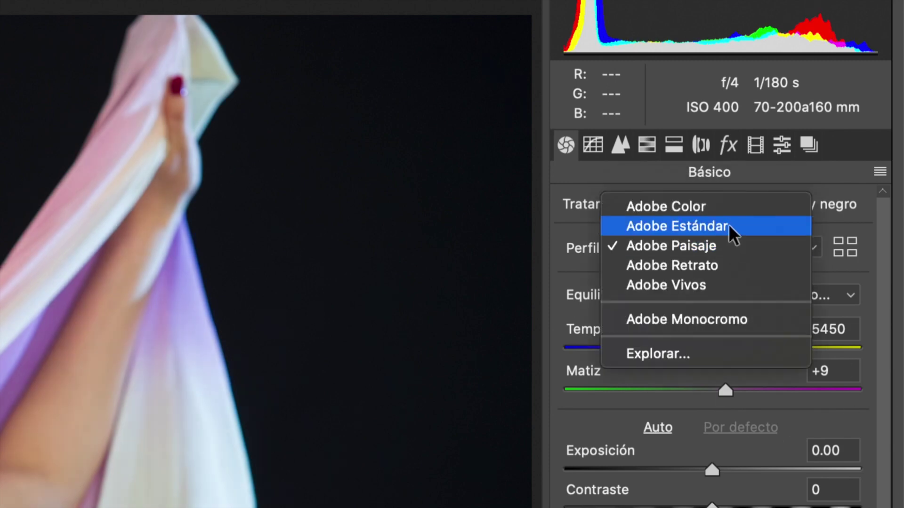
click(729, 227)
click(782, 245)
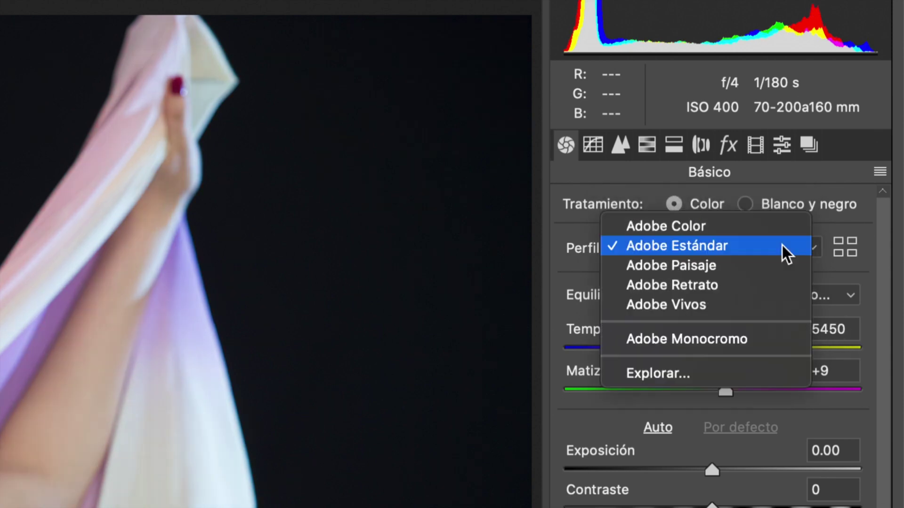
click(784, 227)
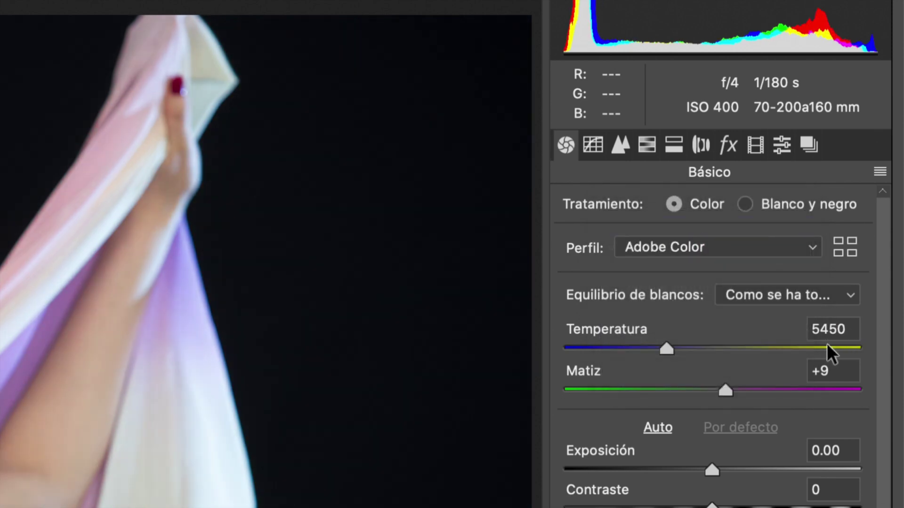
click(797, 250)
click(779, 280)
click(800, 243)
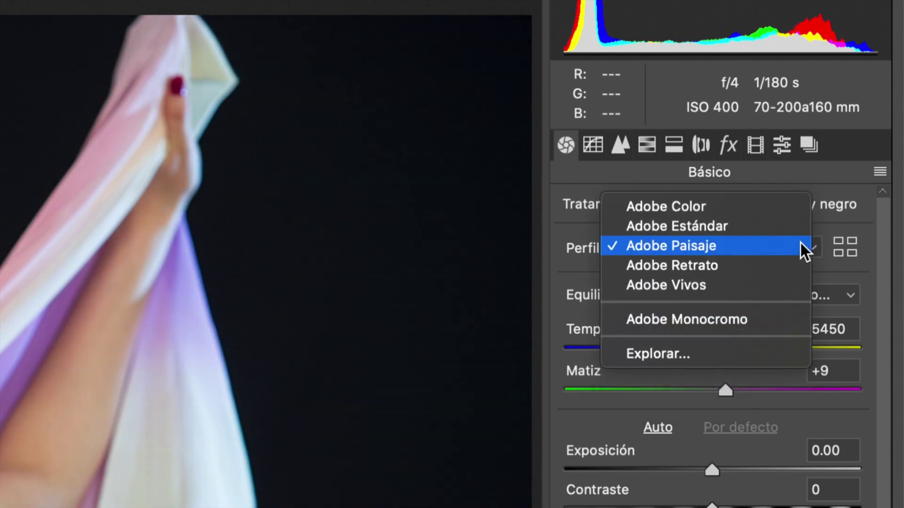
click(789, 263)
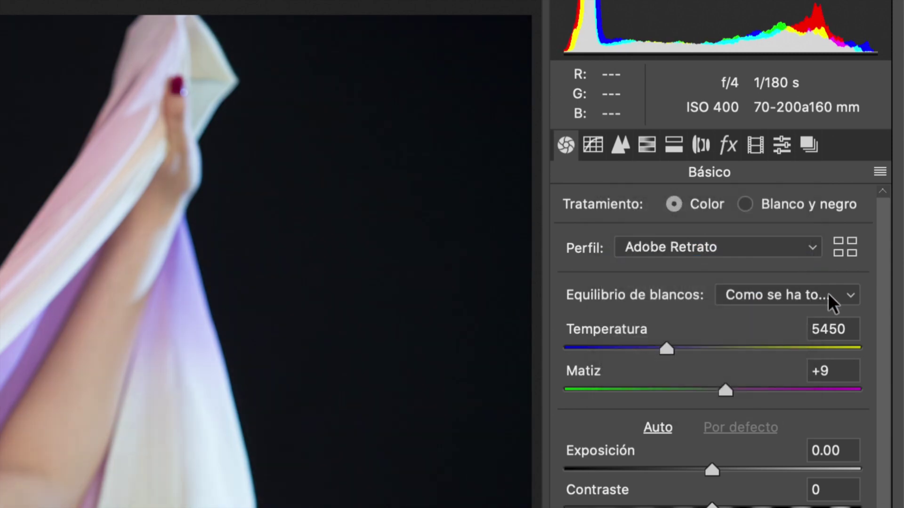
Try the Luz del día, Nublado and Sombra white balance presets in turn on the portrait.
click(828, 292)
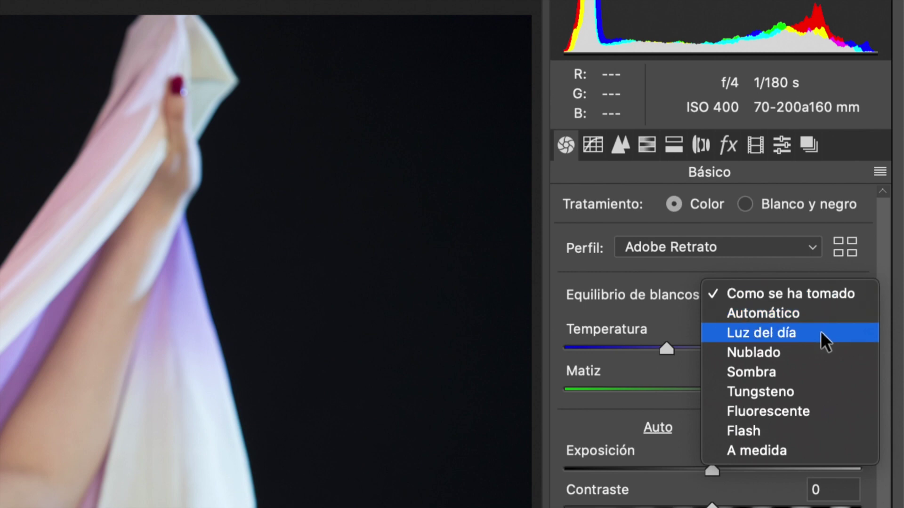
click(821, 333)
click(844, 295)
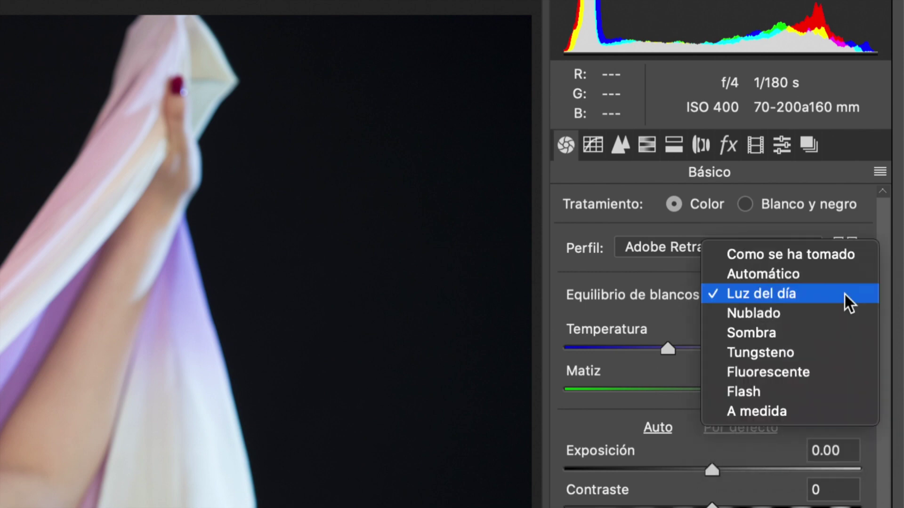
click(840, 313)
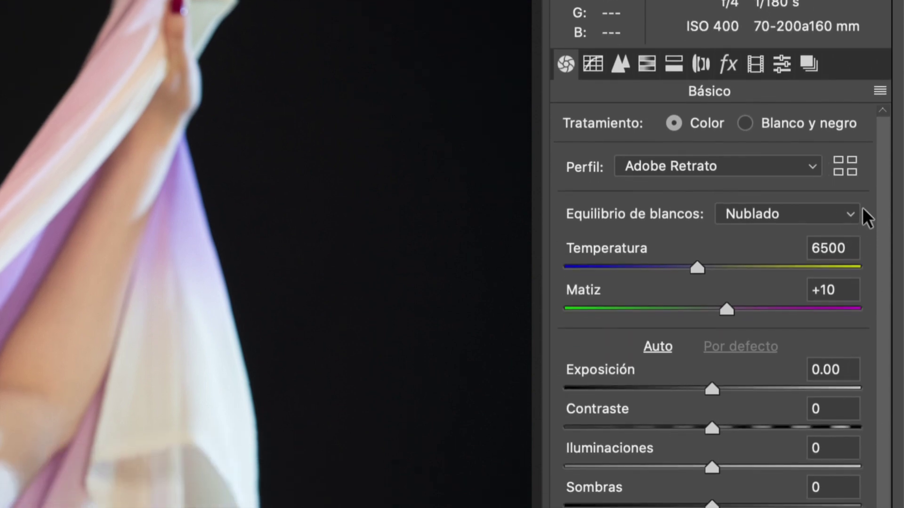
click(855, 215)
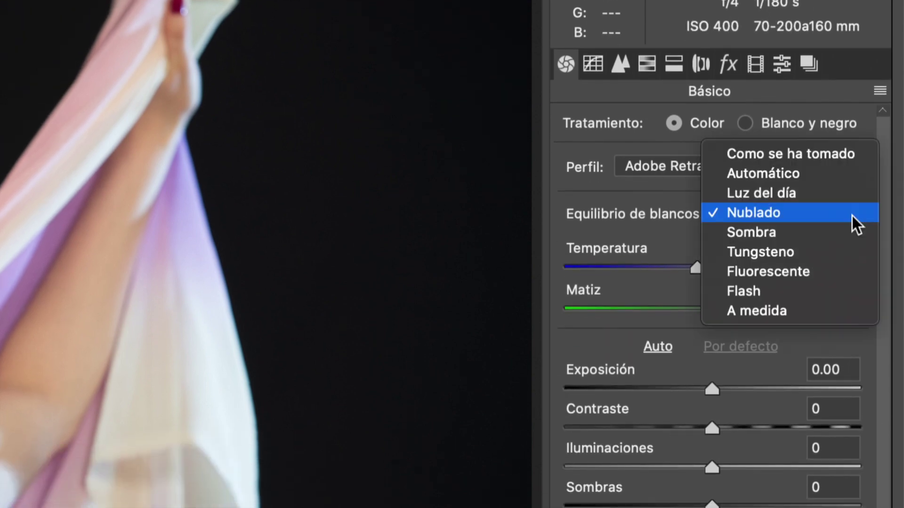
click(848, 234)
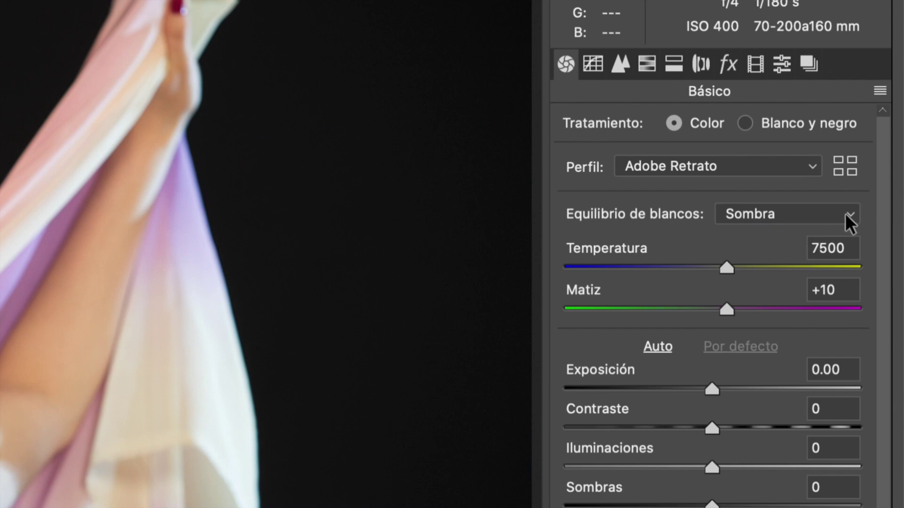
Try the Tungsteno, Fluorescente and Flash white balance presets in turn on the portrait.
click(847, 214)
click(832, 231)
click(841, 213)
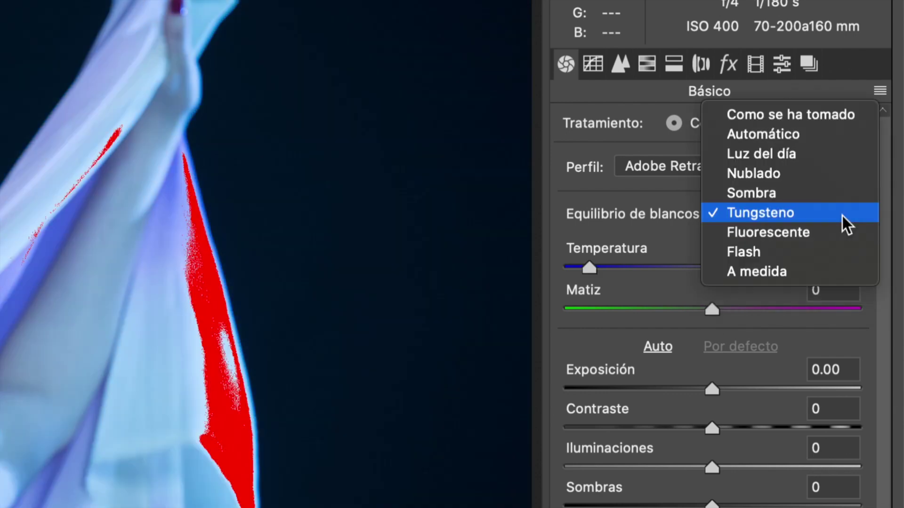
click(833, 231)
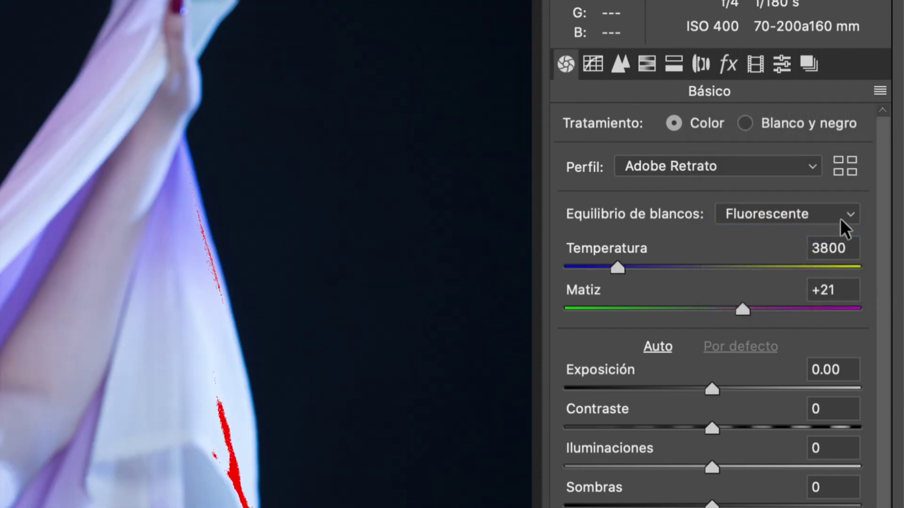
click(840, 218)
click(837, 230)
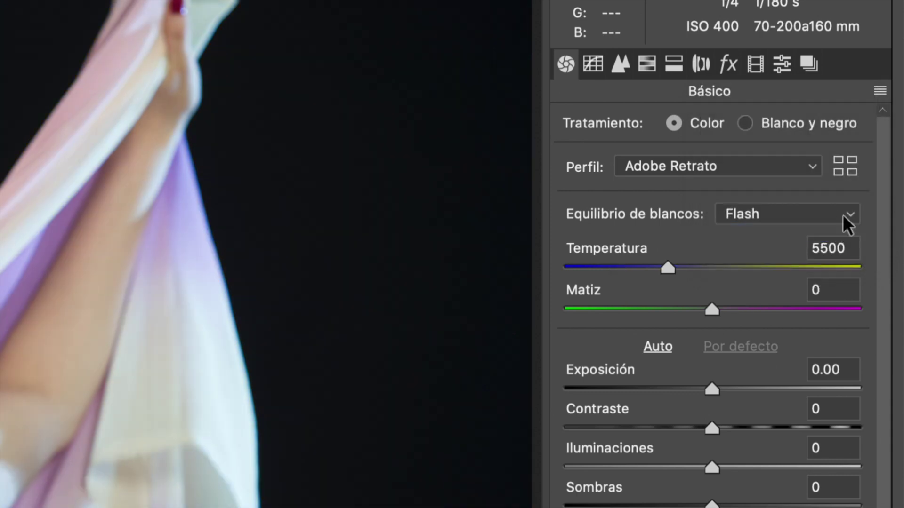
Apply the Luz del día white balance preset and fine-tune it to a Temperatura of 6000 and a Matiz of +10.
click(844, 216)
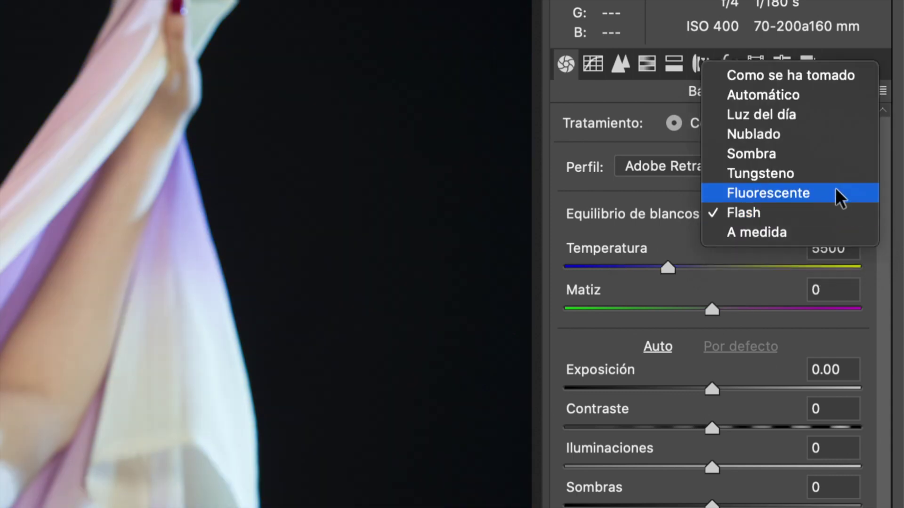
click(817, 111)
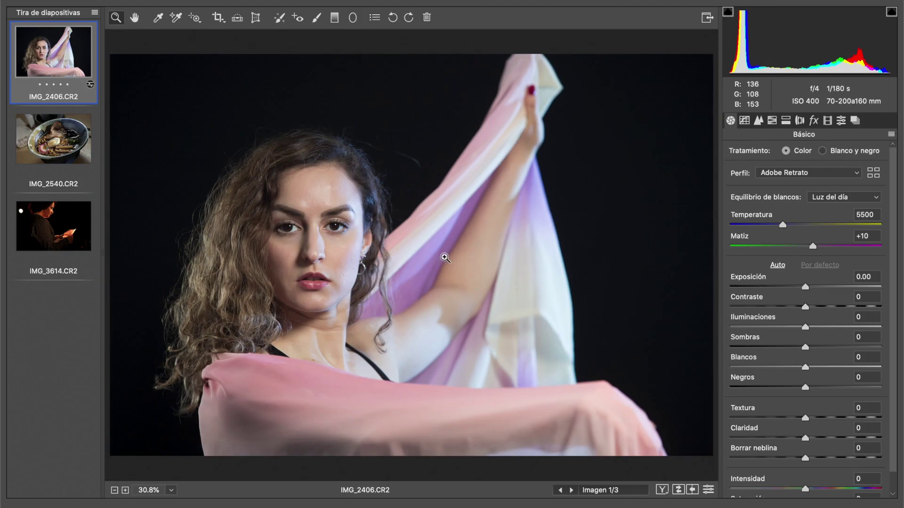
drag(783, 225, 780, 226)
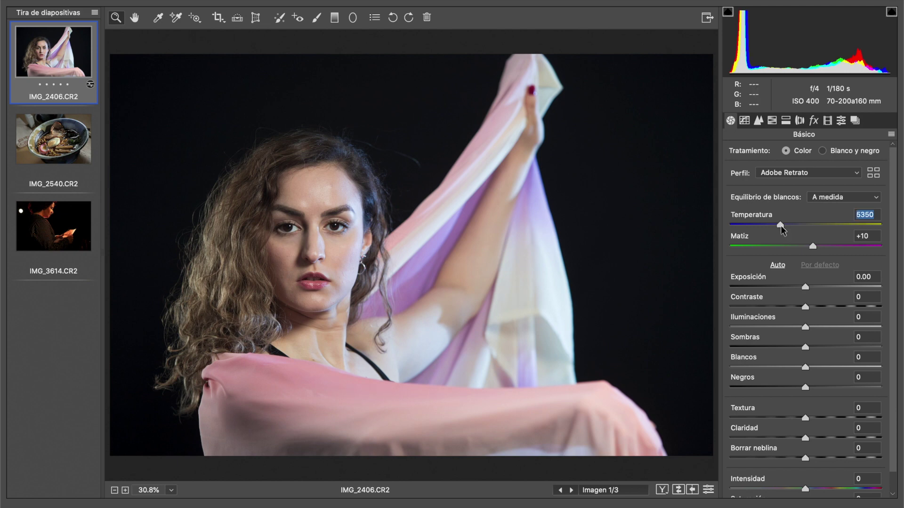
mouse_move(784, 227)
mouse_down()
mouse_move(765, 234)
mouse_move(838, 227)
mouse_move(793, 228)
mouse_move(791, 237)
mouse_up()
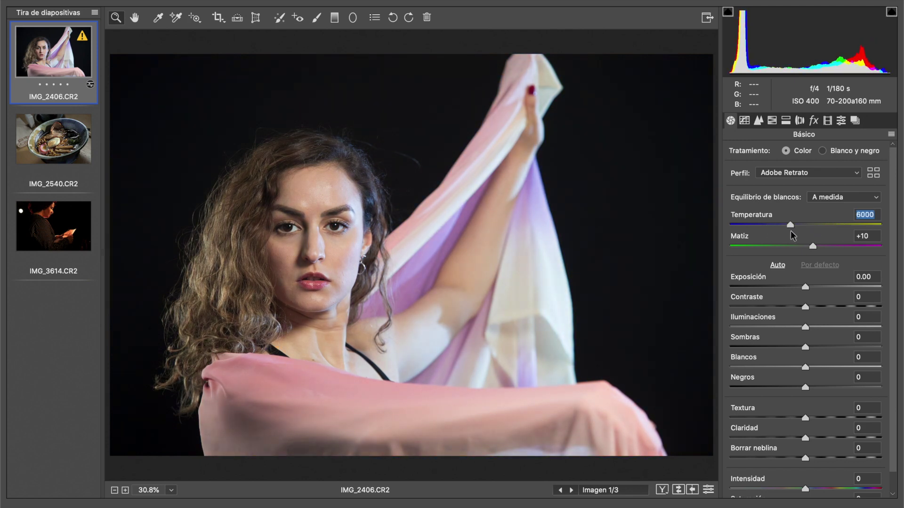
drag(815, 247, 814, 248)
click(815, 247)
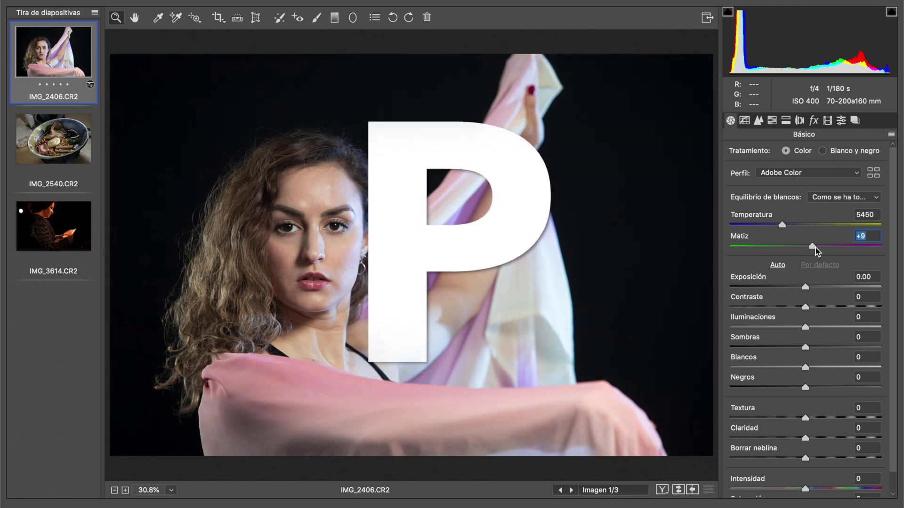
Toggle the preview repeatedly to compare the original portrait with the edited version.
key(p)
key(p)
key(p)
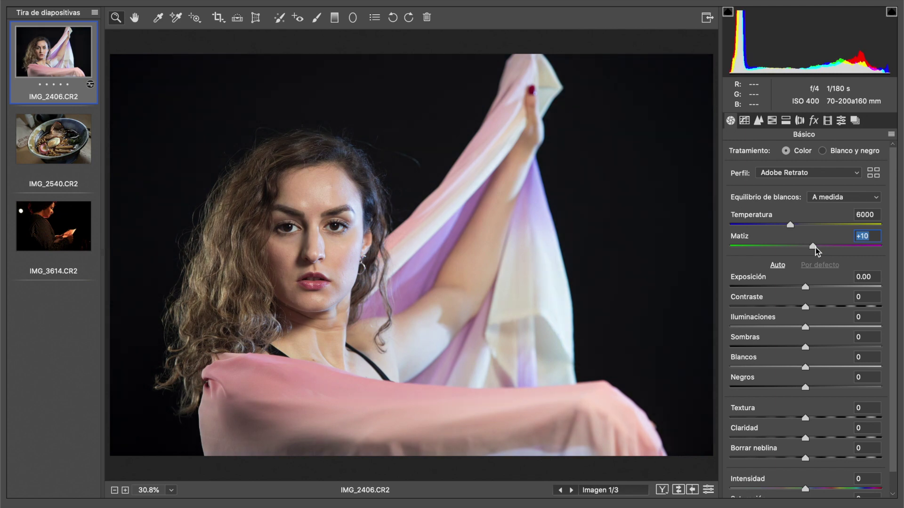
key(super+z)
key(super+z)
key(super+z)
key(super+z)
key(super+z)
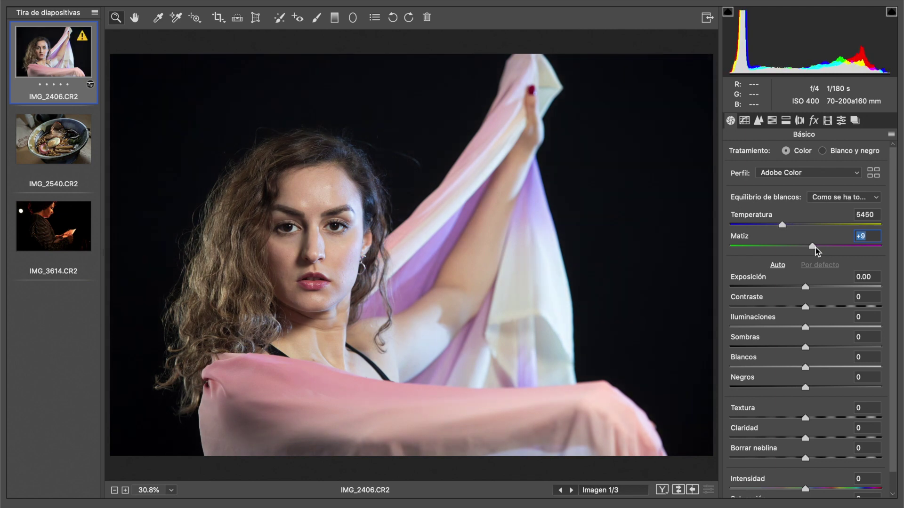
key(super+z)
key(super+z)
key(super+z)
key(super+z)
key(super+z)
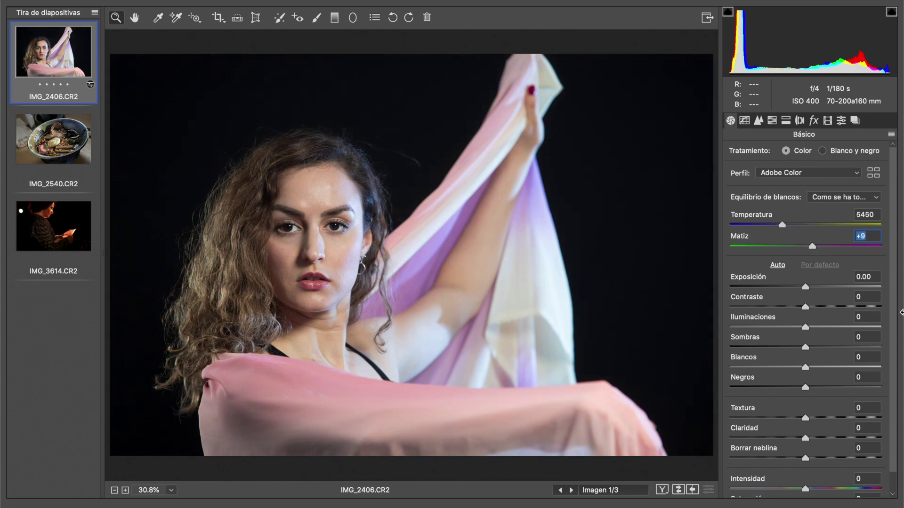
key(super+z)
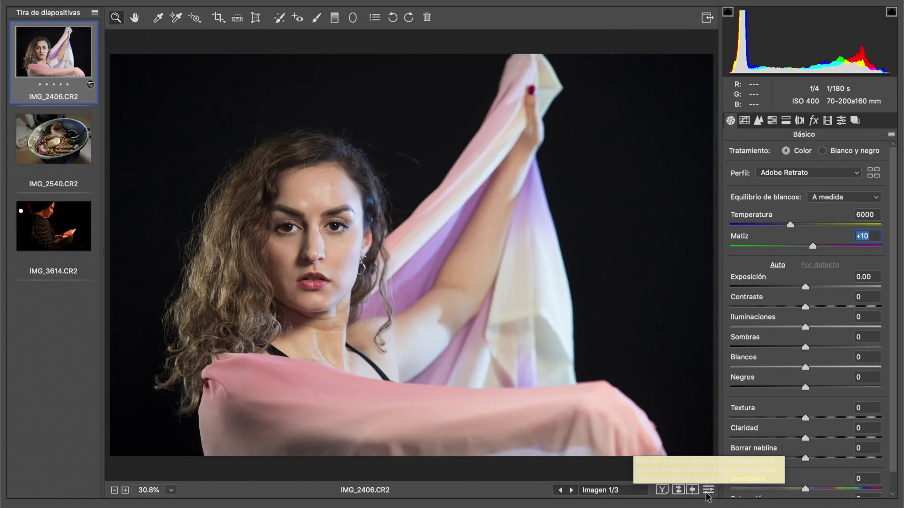
Alternate the portrait between its default settings and the current Básico settings, ending on the current ones.
click(708, 491)
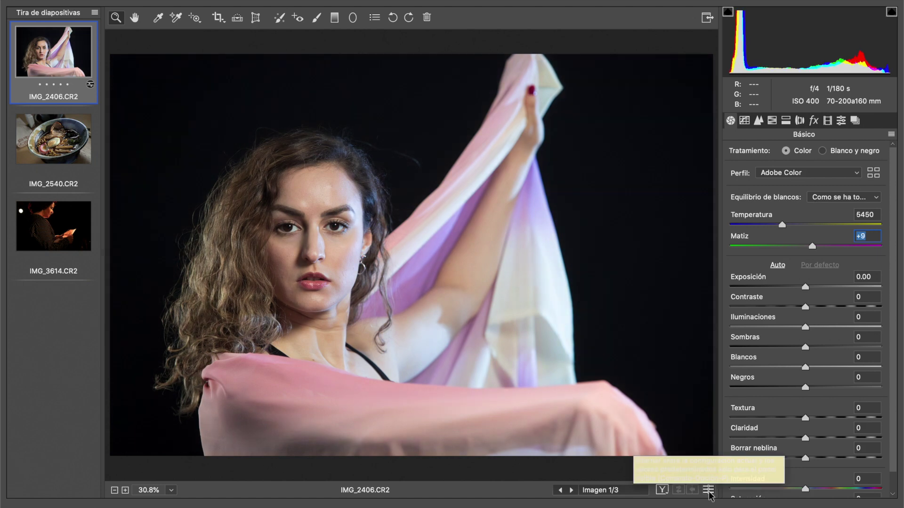
click(709, 491)
click(709, 491)
click(708, 491)
click(708, 491)
click(709, 490)
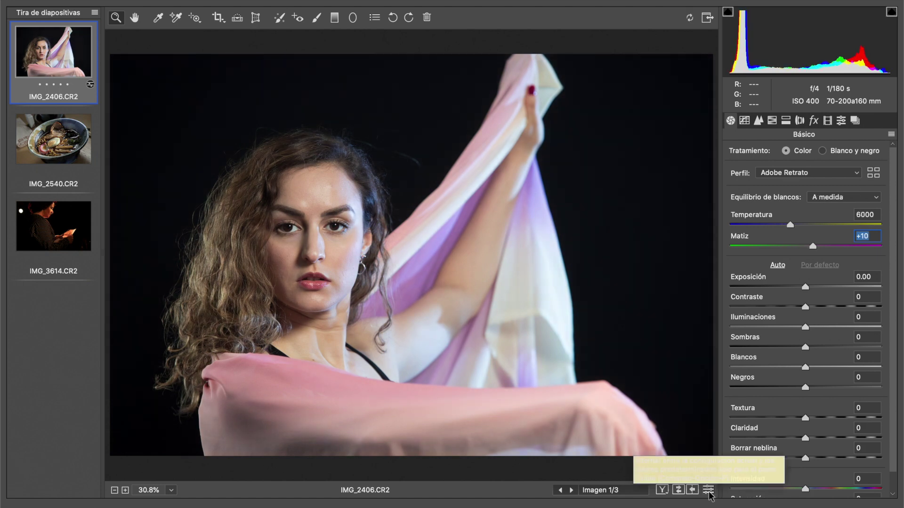
click(708, 490)
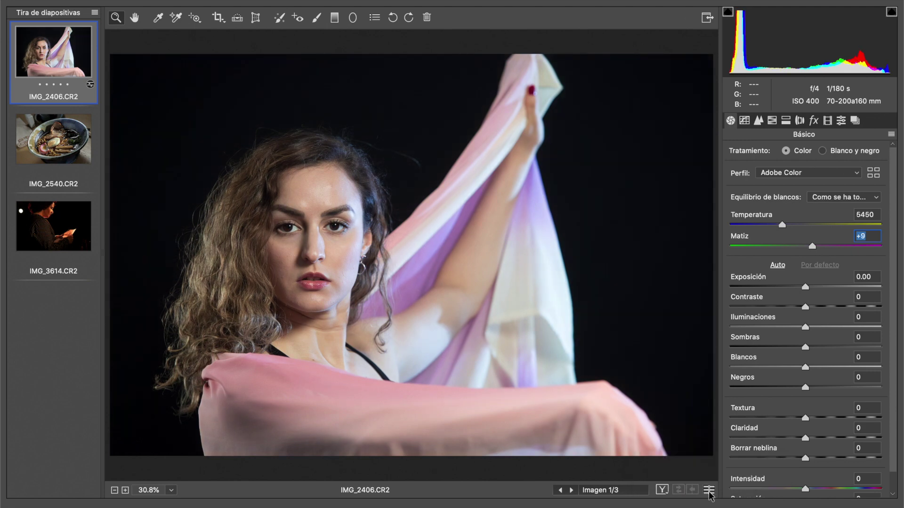
click(709, 491)
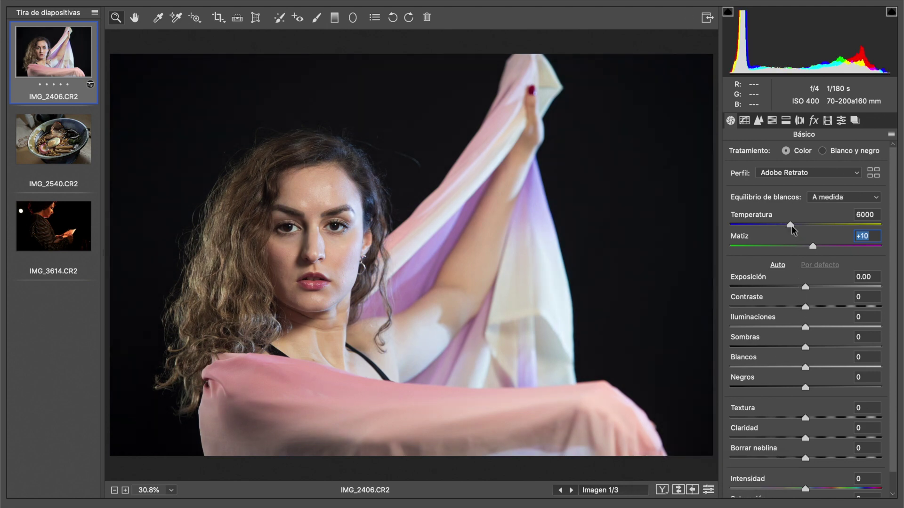
Set the portrait's Temperatura to 5550 and lower Iluminaciones to -52.
drag(789, 227, 781, 227)
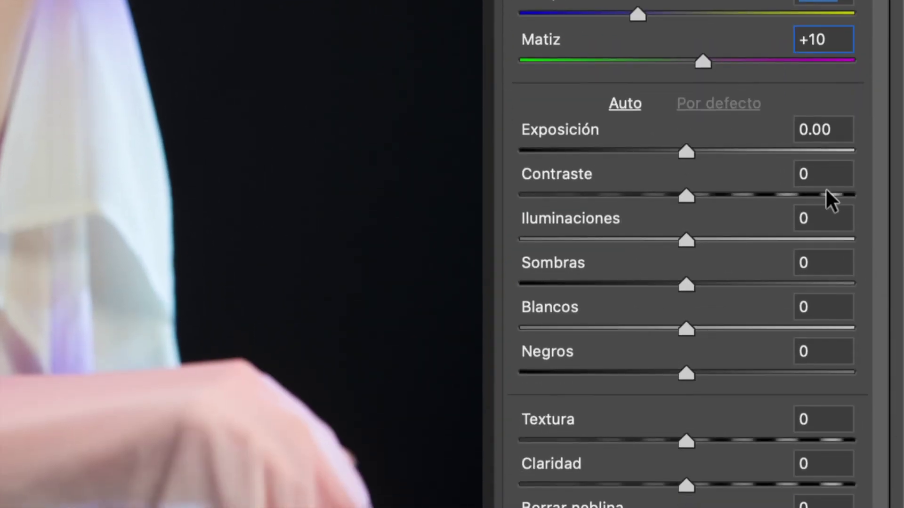
scroll(831, 200, down, 2)
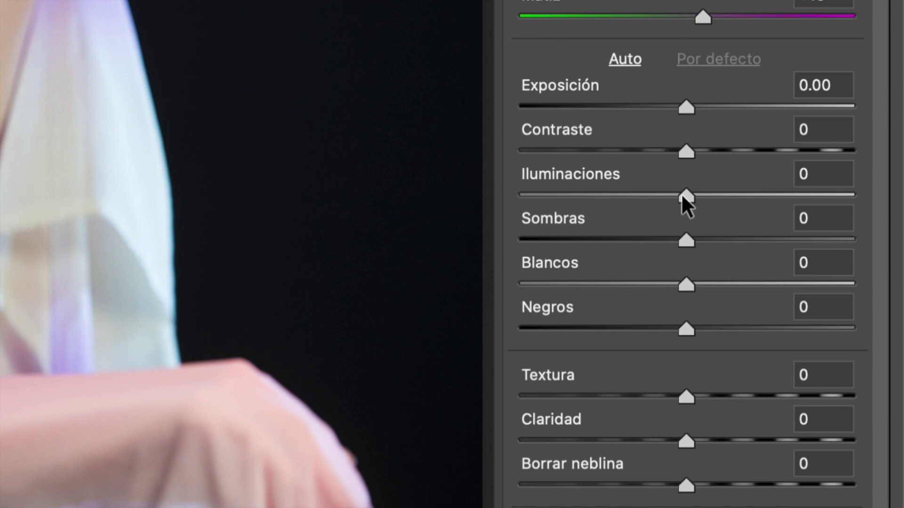
drag(682, 197, 600, 210)
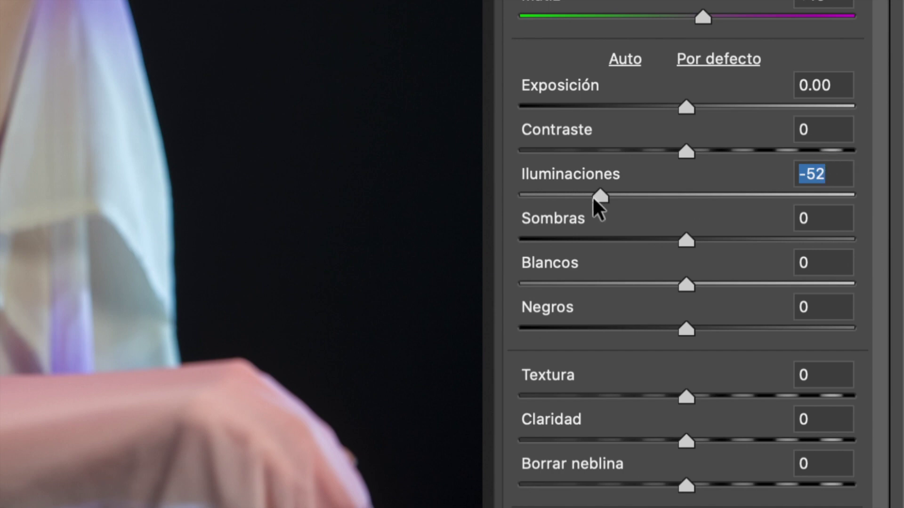
Raise Sombras to +23 and lower Blancos to -23 on the portrait.
drag(688, 240, 726, 240)
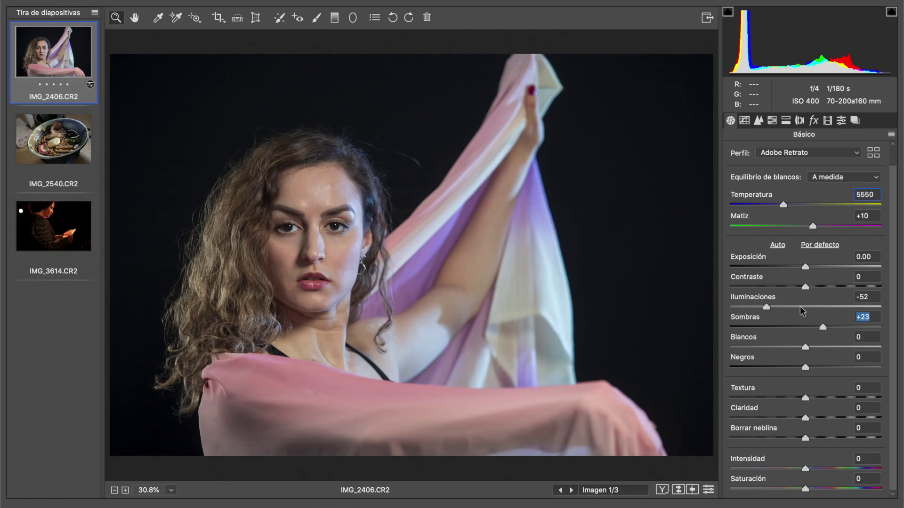
drag(803, 345, 787, 348)
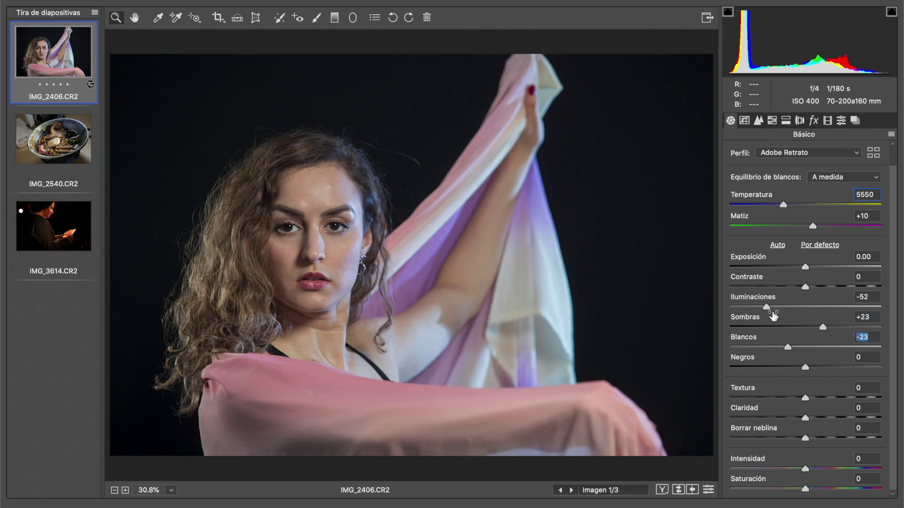
Soften the highlight recovery by setting Iluminaciones to -23.
drag(768, 306, 780, 306)
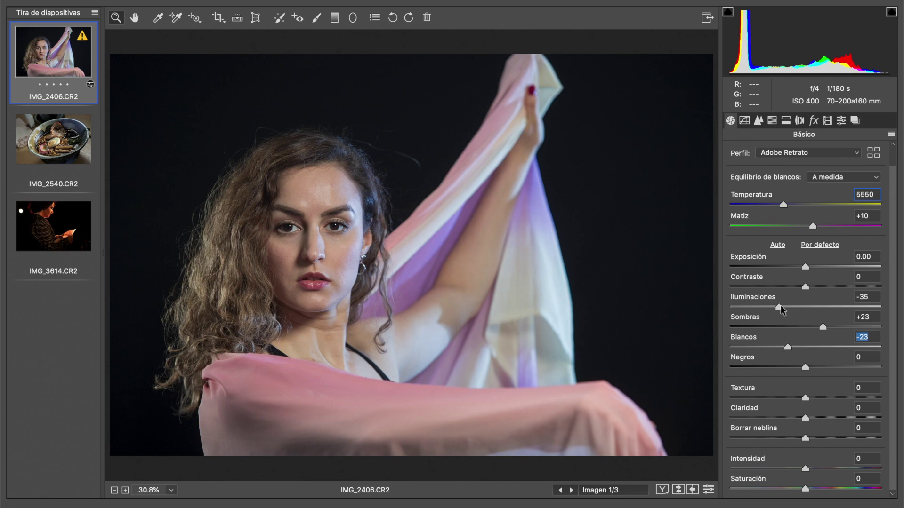
click(780, 307)
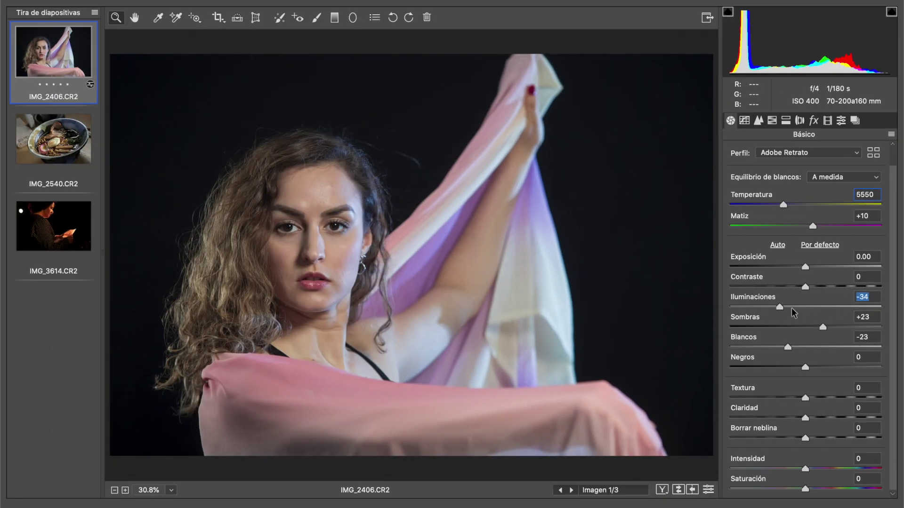
drag(780, 307, 787, 307)
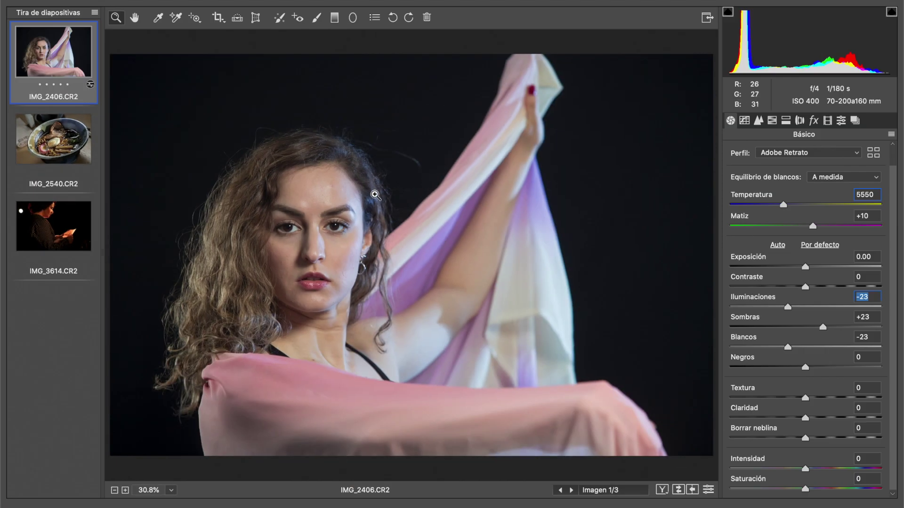
Refine the portrait's tones with Blancos at -38, Iluminaciones at -30 and Negros at -14.
mouse_move(788, 348)
mouse_down()
mouse_move(767, 347)
mouse_move(775, 347)
mouse_up()
drag(788, 308, 783, 308)
drag(776, 346, 796, 369)
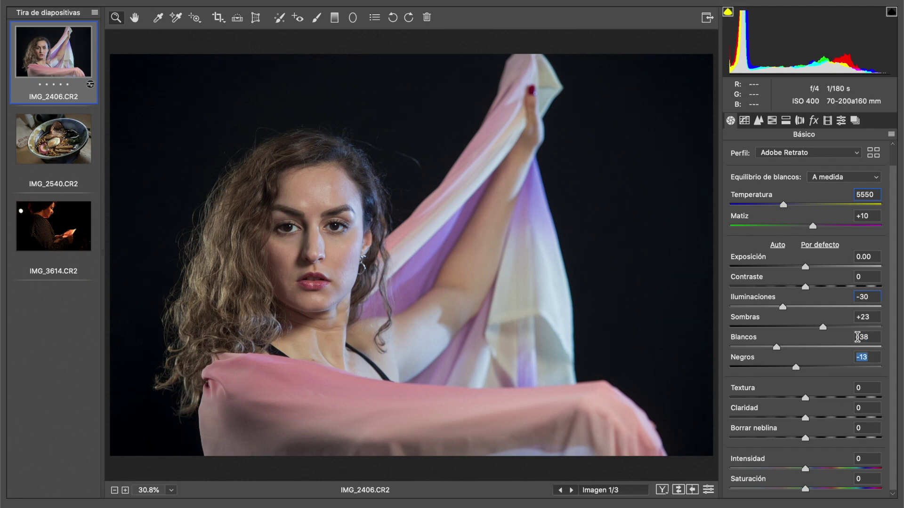
mouse_move(796, 367)
mouse_down()
mouse_move(786, 367)
mouse_move(794, 367)
mouse_up()
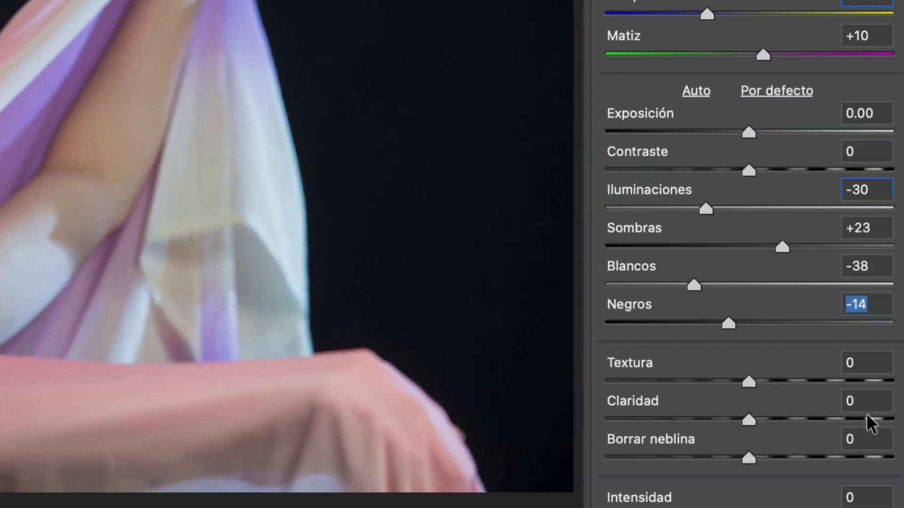
Try exaggerated Textura and Claridad values of +49 on the woman's face in close-up.
scroll(808, 293, down, 1)
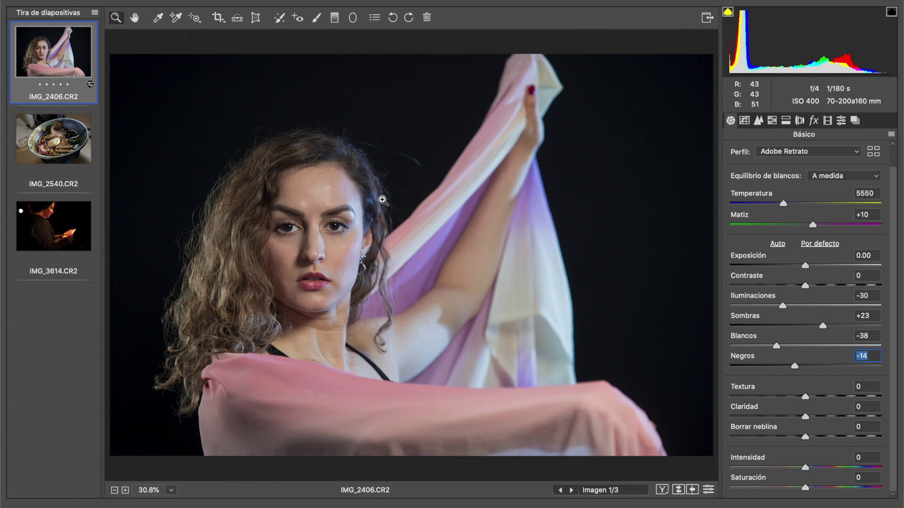
click(312, 196)
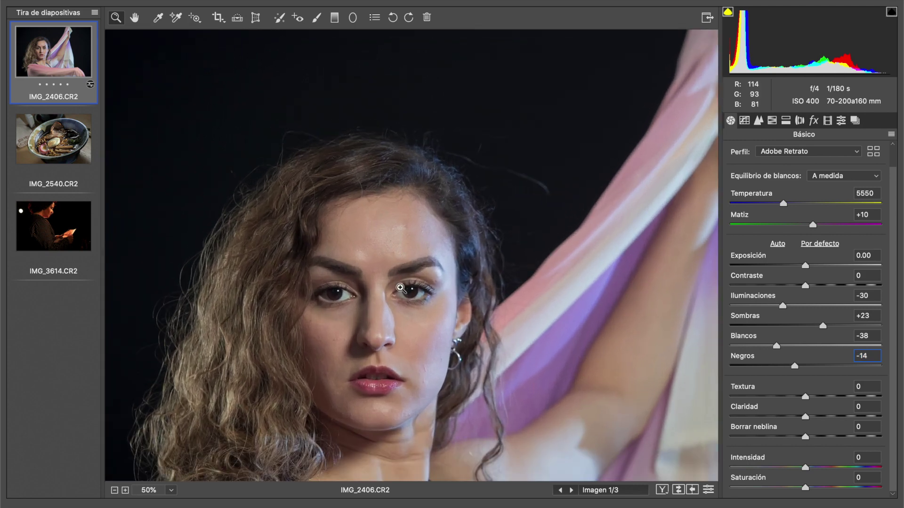
click(401, 288)
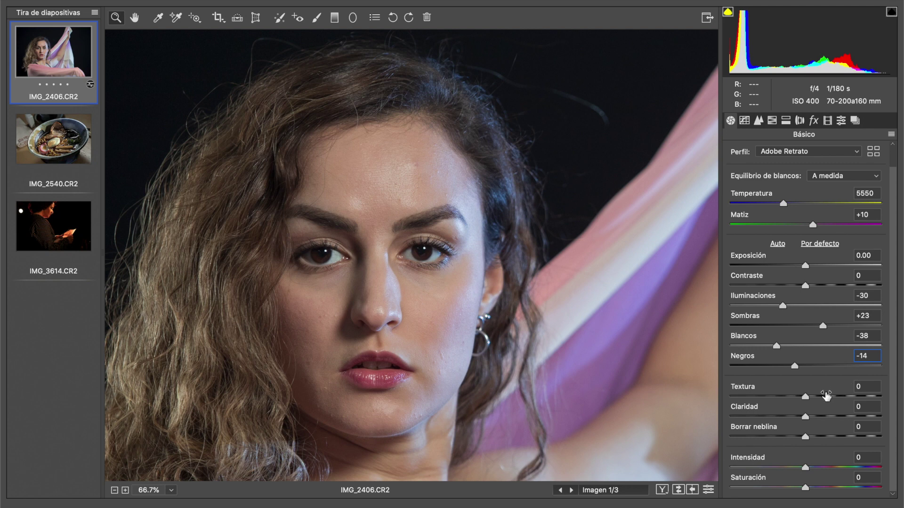
drag(806, 415, 842, 417)
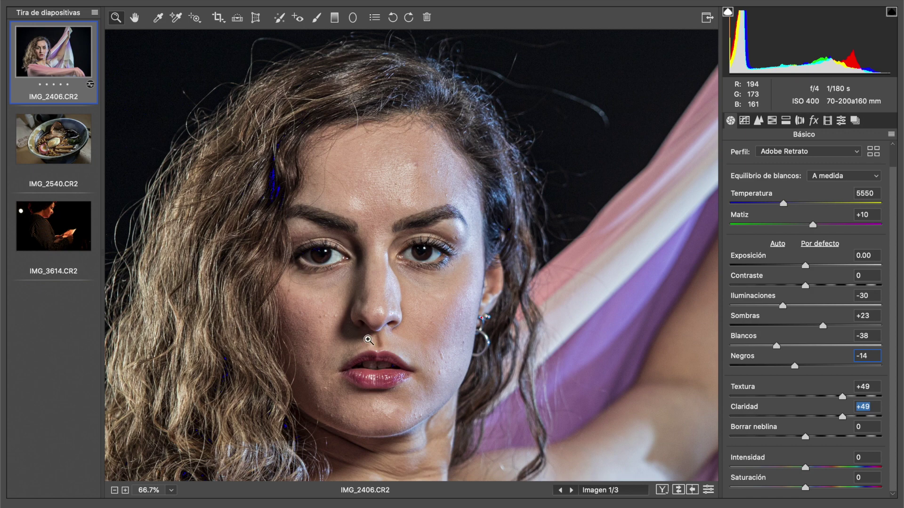
Reset the portrait's Textura and Claridad to 0.
click(873, 388)
text(0)
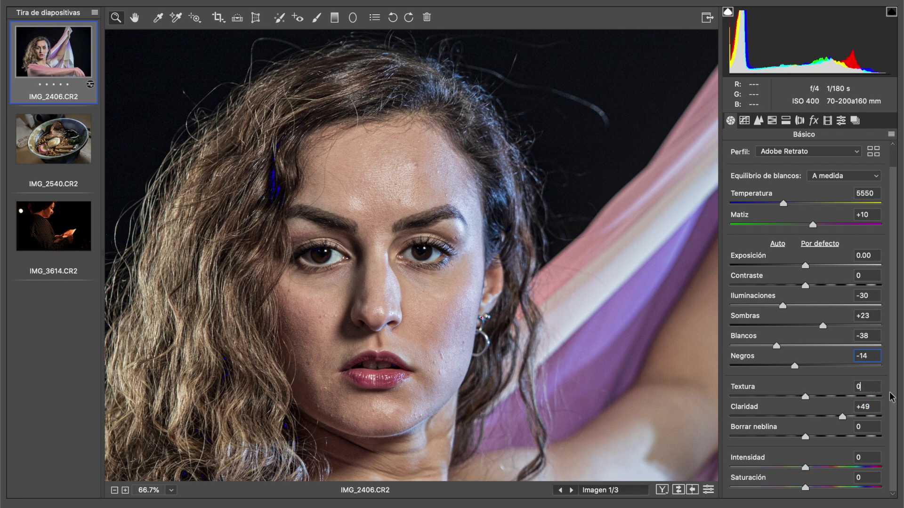
click(875, 408)
text(0)
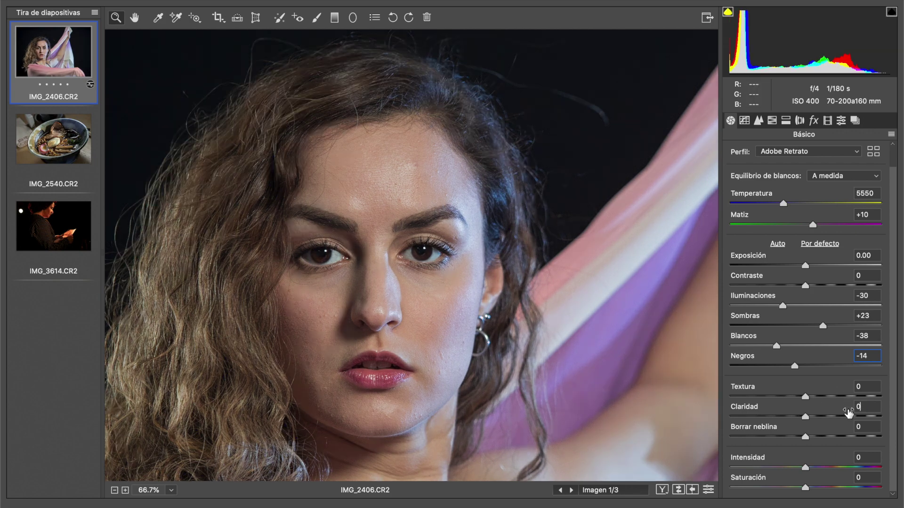
Soften the skin slightly by setting Claridad to -8 and Textura to +5.
drag(803, 416, 798, 416)
drag(806, 399, 808, 400)
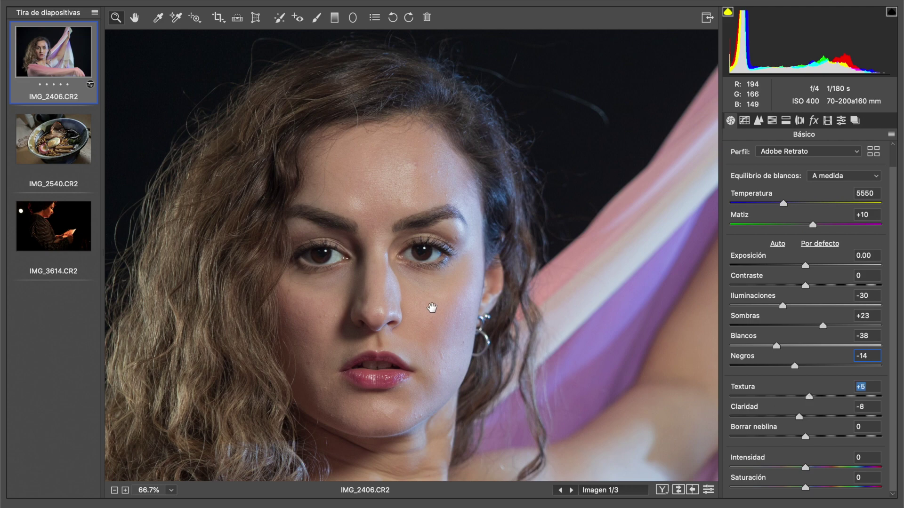
Try strong color with Intensidad at +54 and Saturación at +42, and check it on the whole portrait.
scroll(427, 267, down, 5)
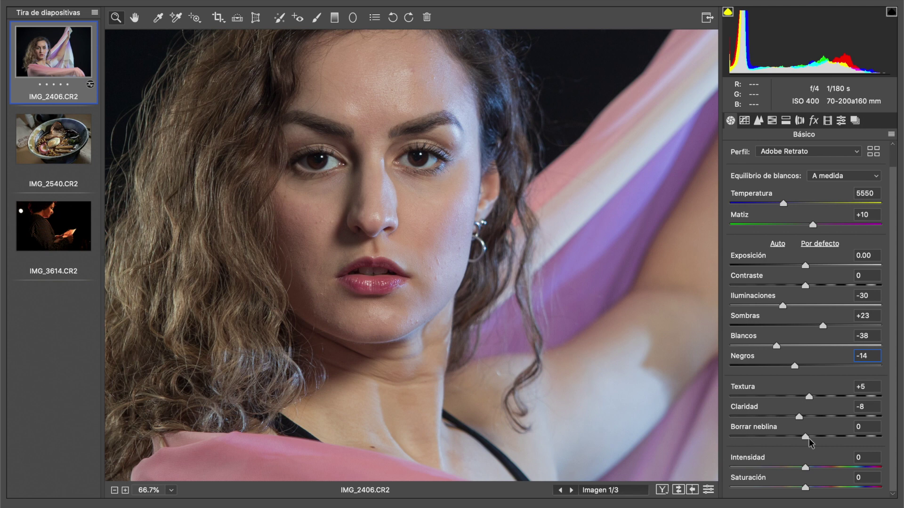
drag(806, 468, 847, 470)
click(836, 487)
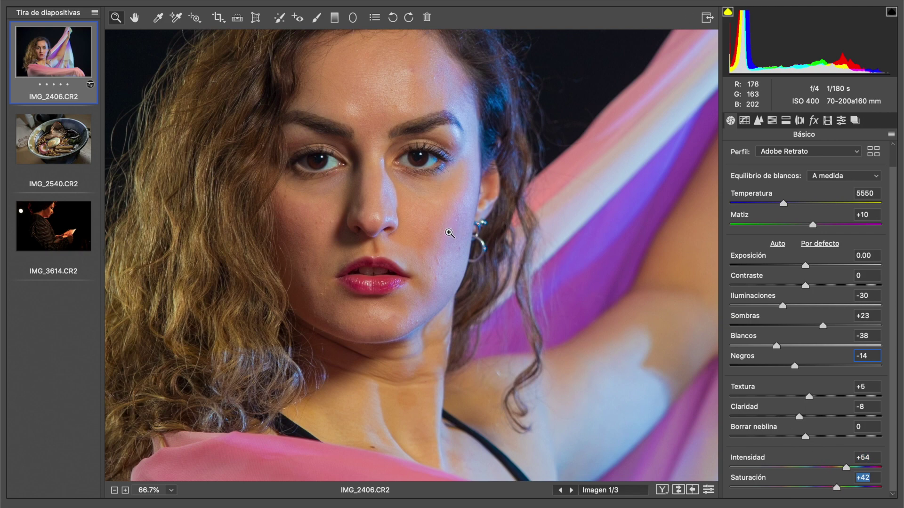
key(super+0)
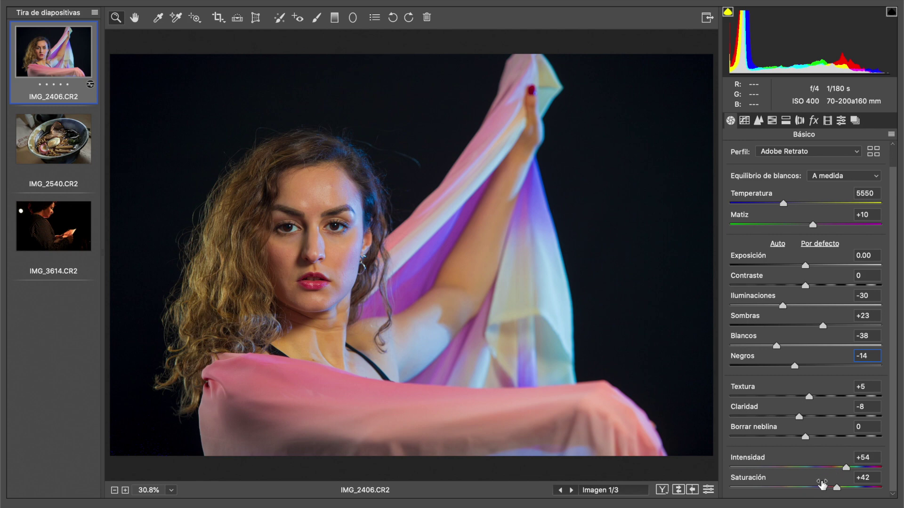
Reset Intensidad to 0 and lower Saturación to -8 on the portrait.
text(0)
click(871, 479)
text(0)
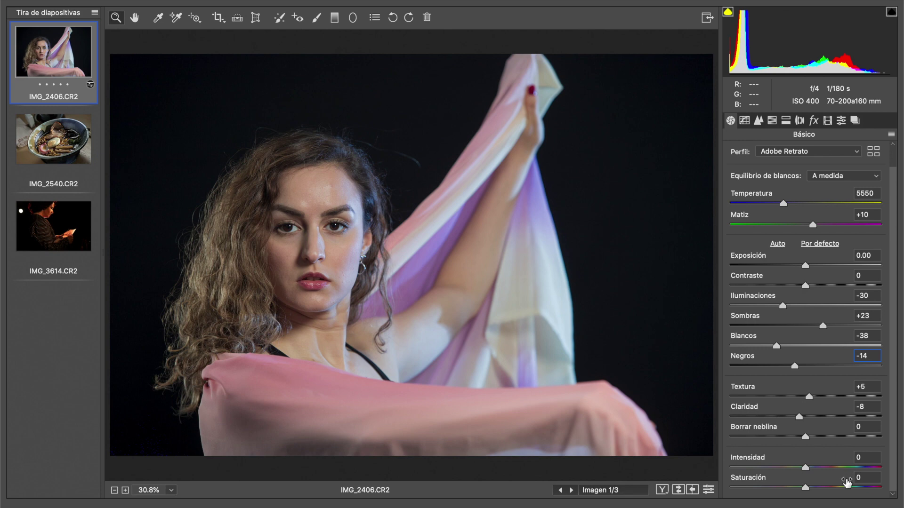
drag(806, 490, 799, 491)
Compare the portrait's default look with the finished Básico adjustments repeatedly, ending on the adjusted version.
key(p)
key(p)
key(p)
key(p)
key(p)
key(p)
key(p)
key(p)
key(p)
key(p)
key(p)
key(p)
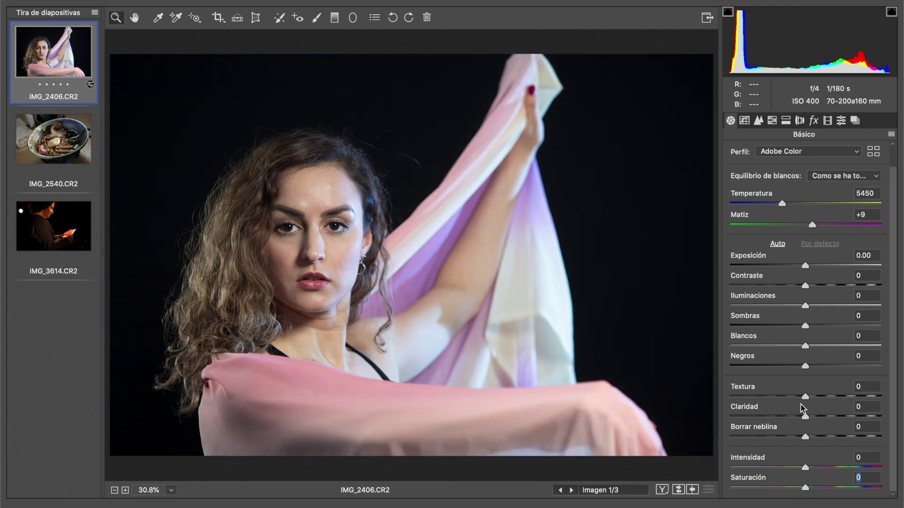
key(p)
key(p)
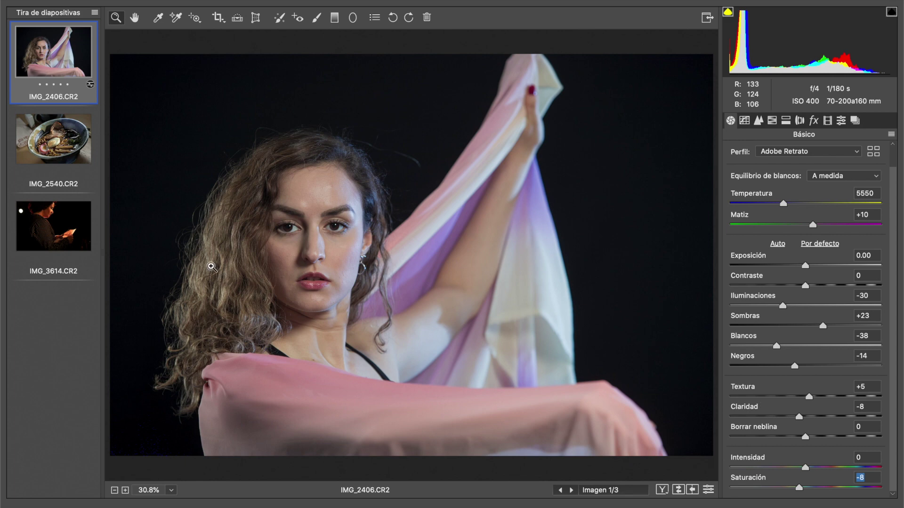
Switch to the ramen photo IMG_2540.CR2 and examine the food up close before returning to the full image.
click(56, 153)
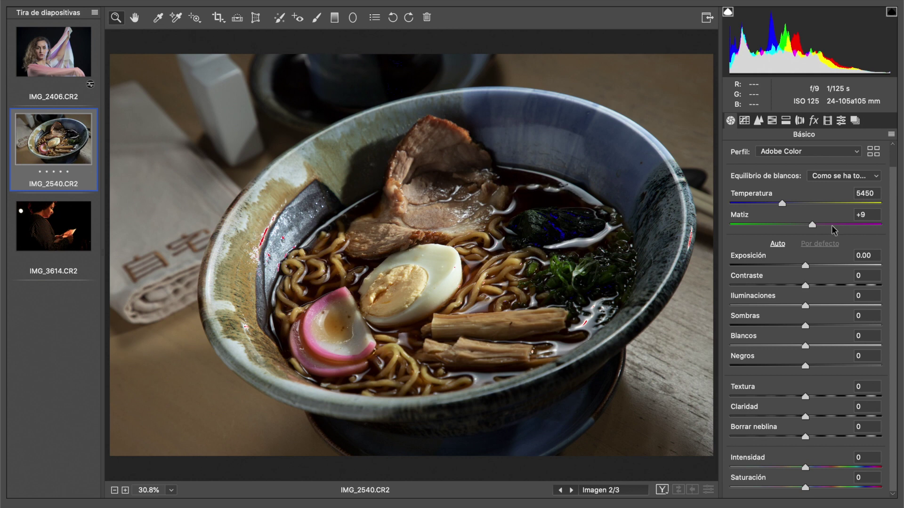
scroll(834, 230, up, 1)
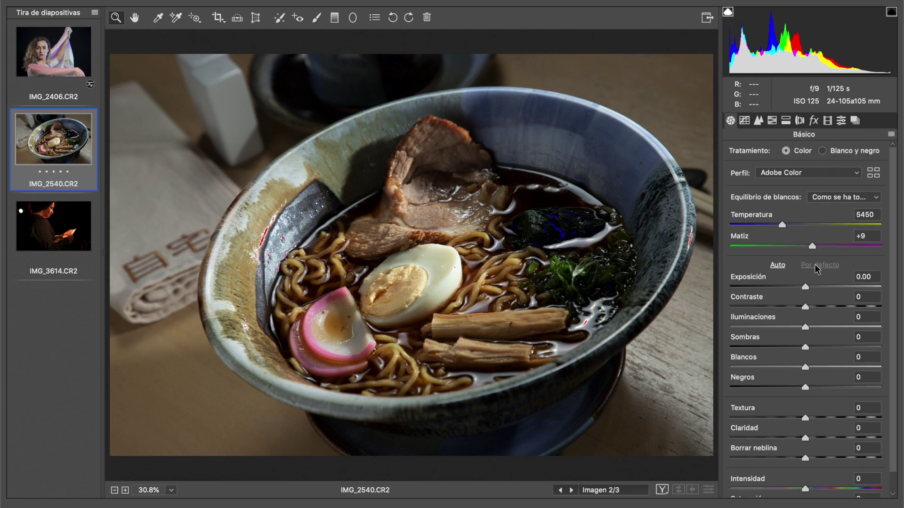
scroll(818, 370, down, 1)
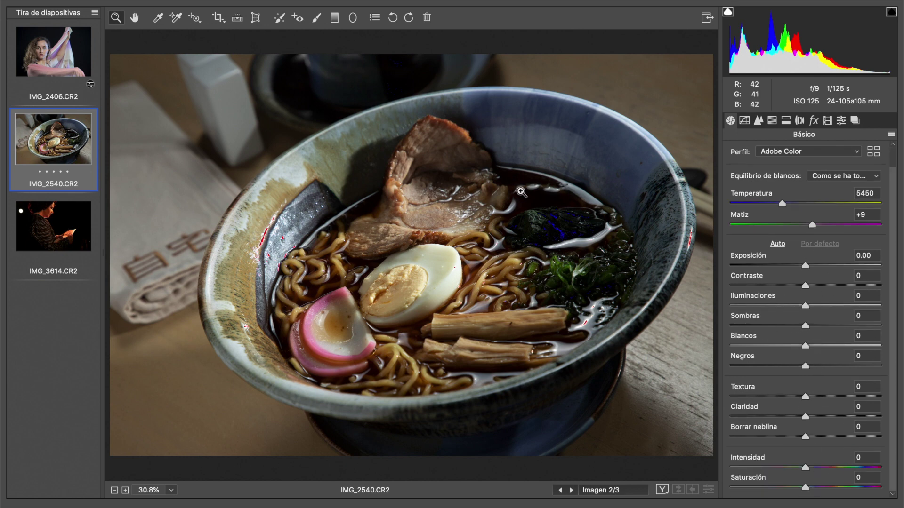
click(461, 218)
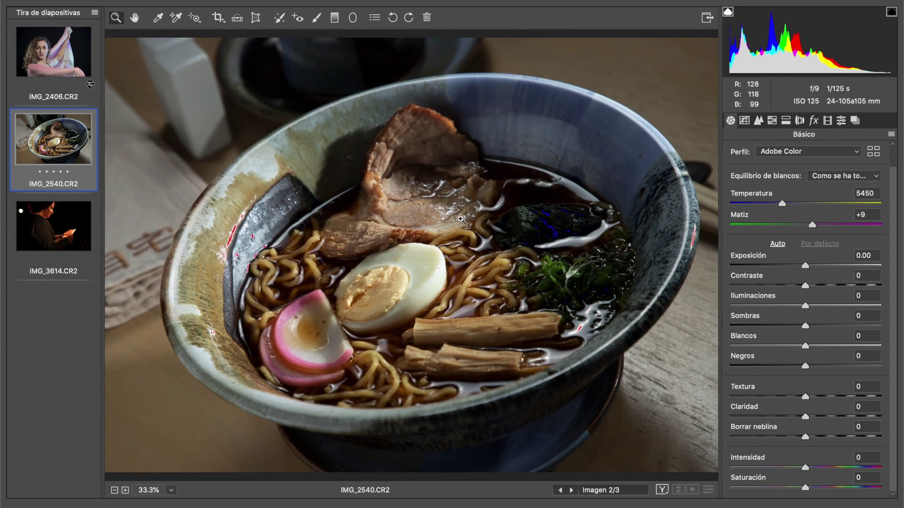
click(457, 251)
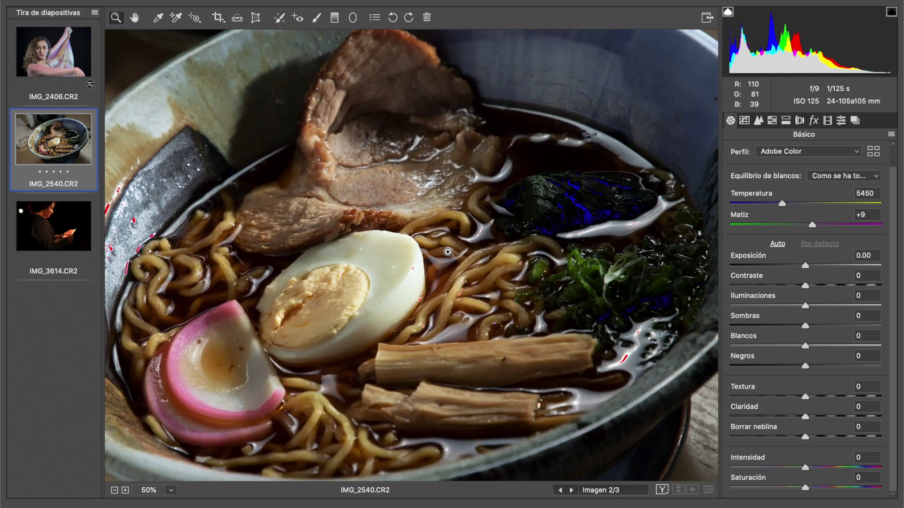
key(super+0)
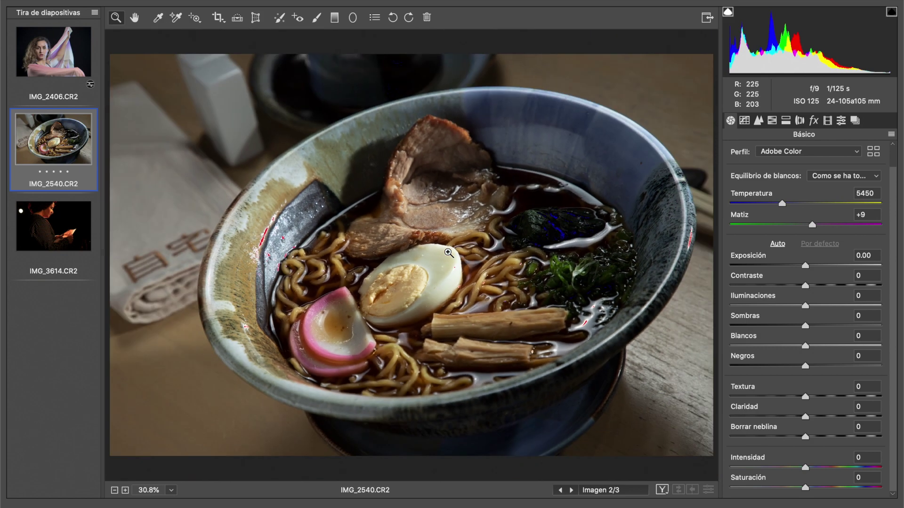
Try the profiles Adobe Estándar, Adobe Paisaje, Adobe Retrato and Adobe Vivos on the ramen photo.
click(822, 156)
click(820, 167)
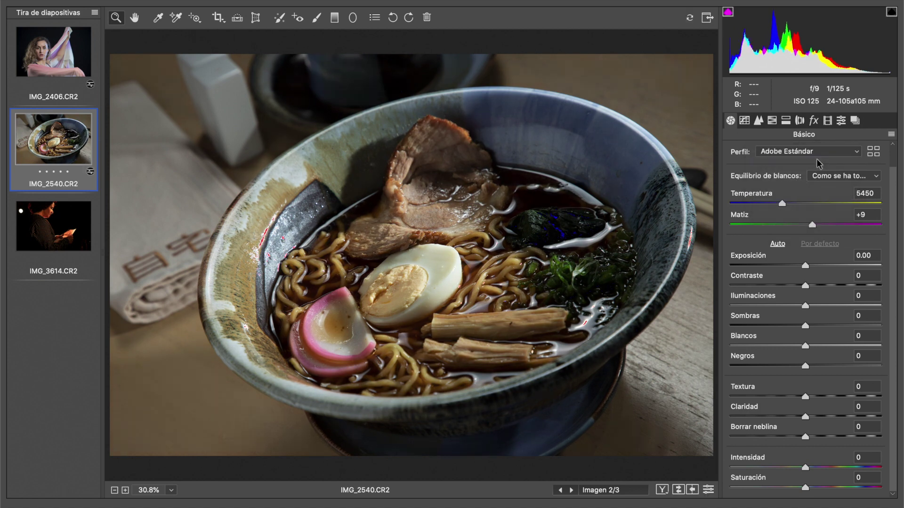
click(819, 159)
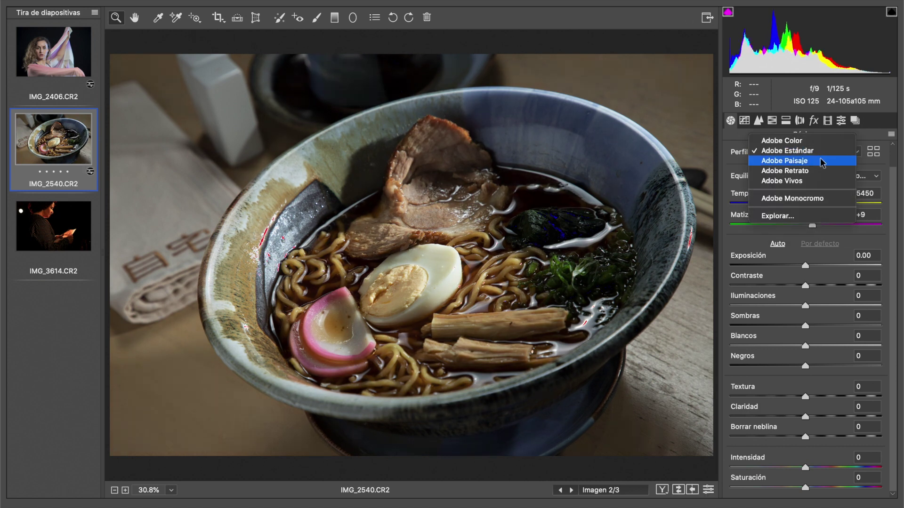
click(821, 160)
click(823, 154)
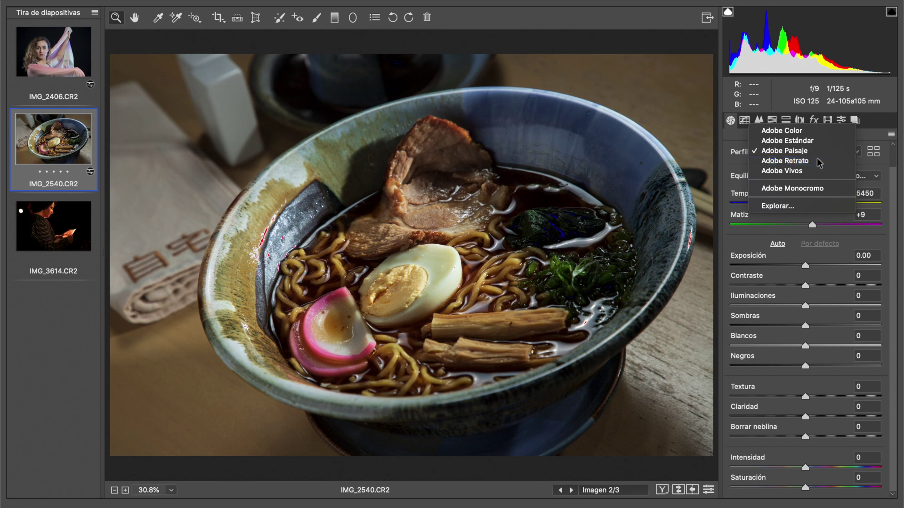
click(821, 160)
click(818, 151)
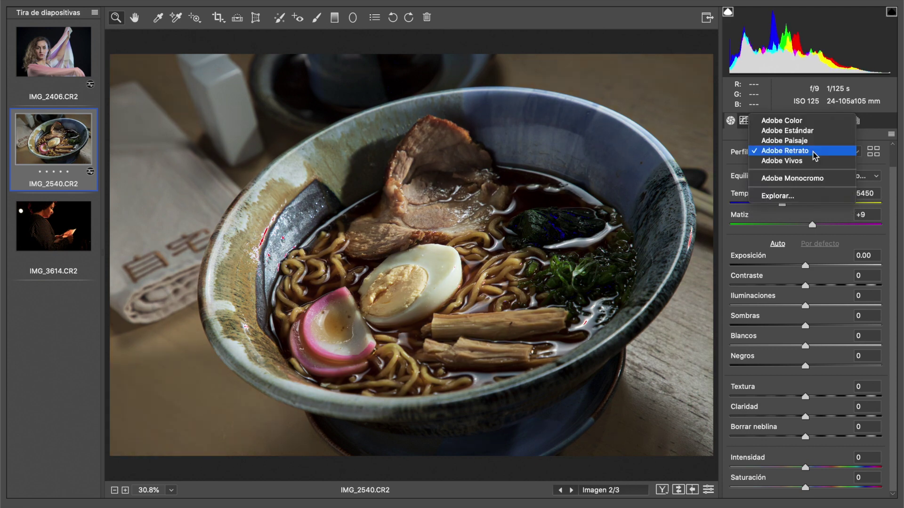
click(818, 159)
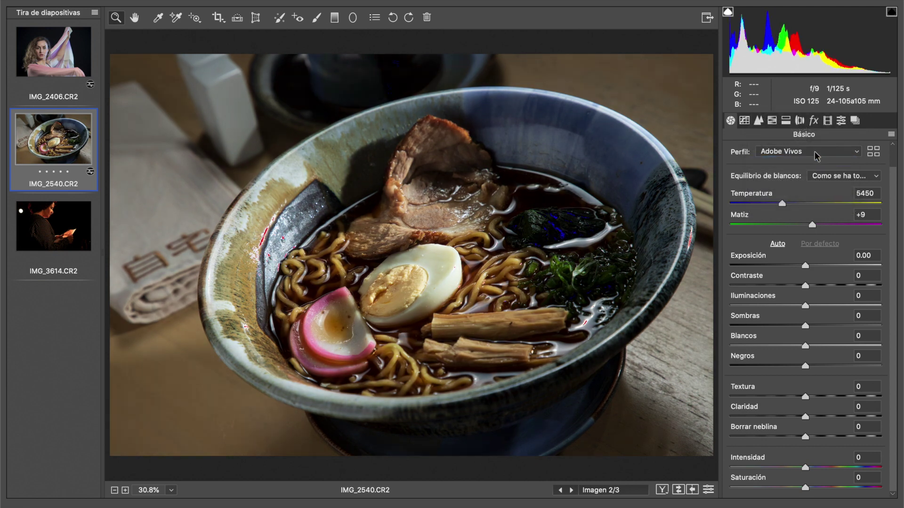
Compare the Adobe Estándar and Adobe Paisaje profiles on the ramen photo and settle on Adobe Estándar.
click(817, 155)
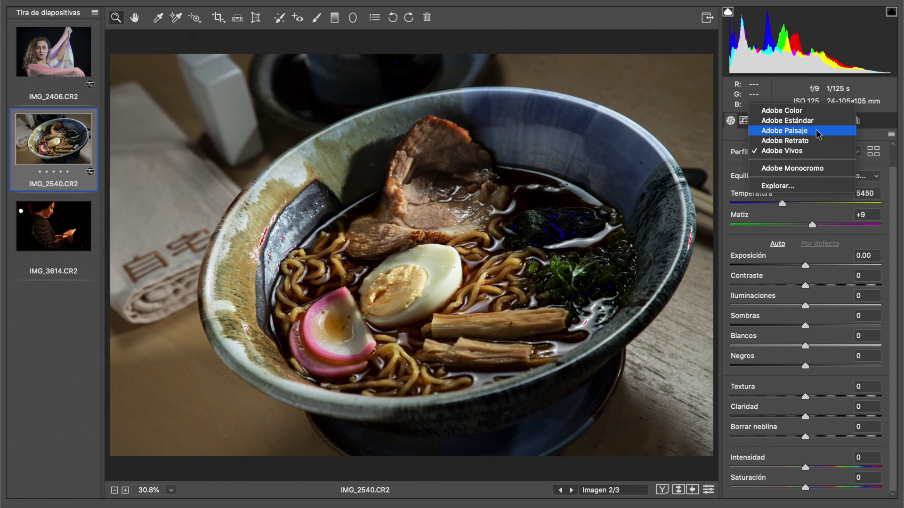
click(817, 123)
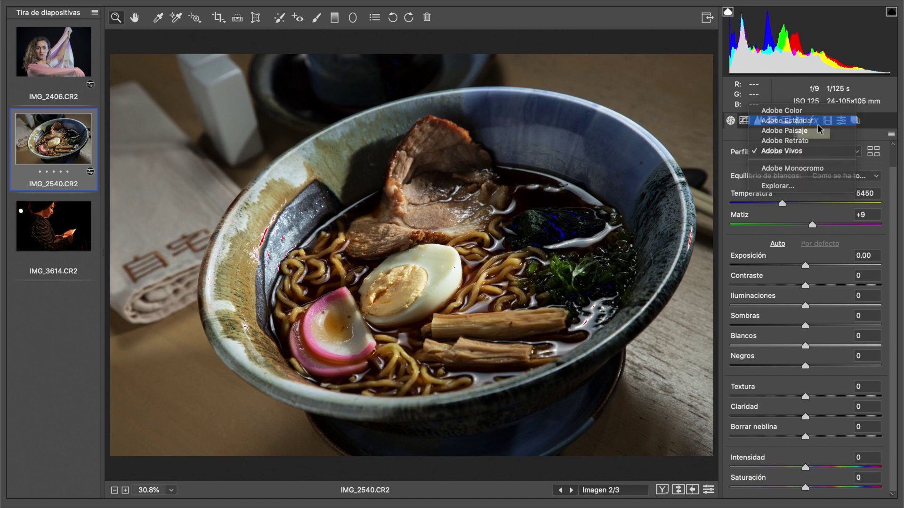
click(806, 152)
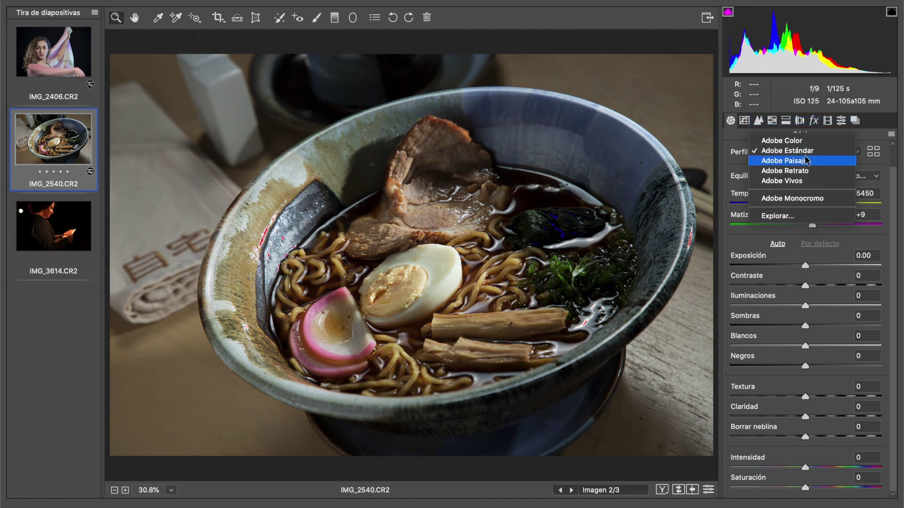
click(804, 160)
click(808, 152)
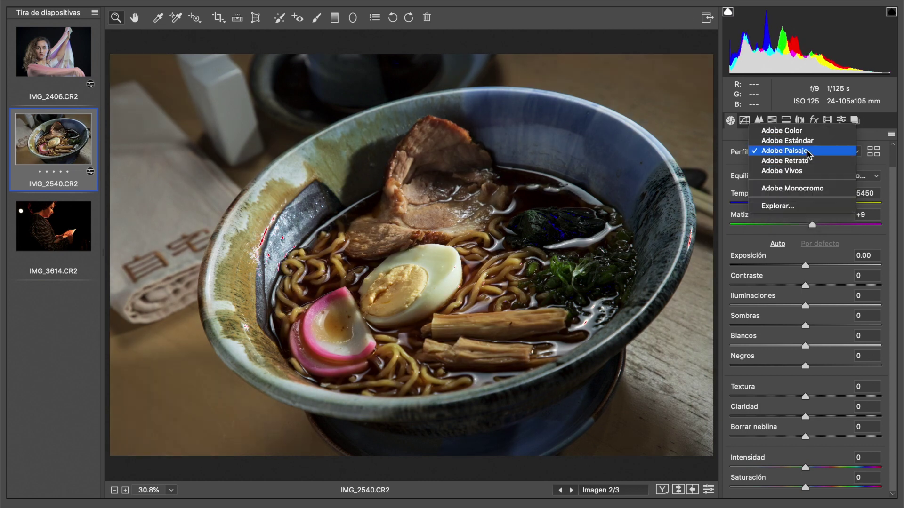
click(813, 142)
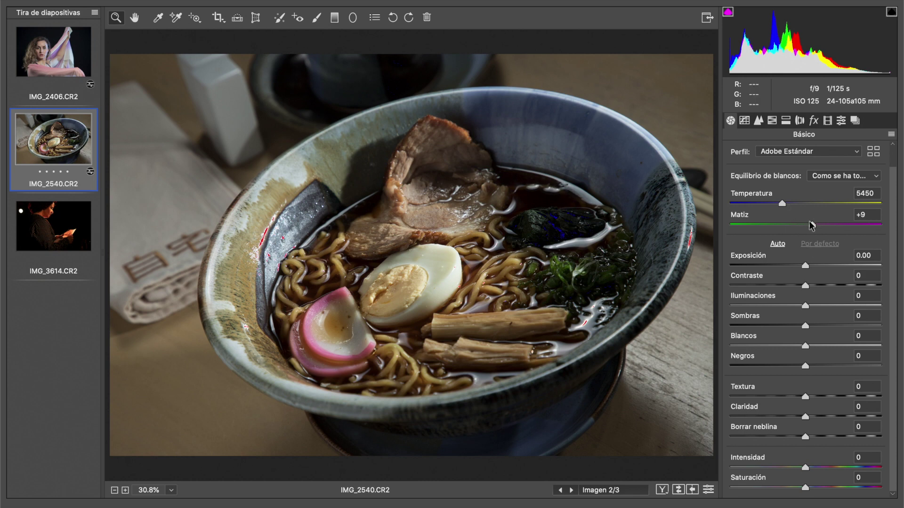
Adjust the ramen photo's white balance to Matiz +20 and Temperatura 5750.
drag(812, 226, 787, 205)
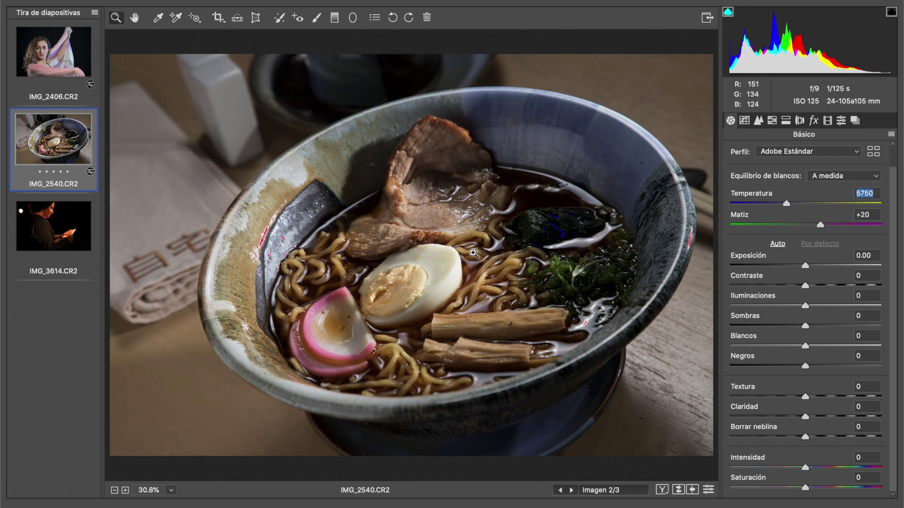
Alternate the ramen photo between its default settings and the new profile and white balance, ending on the new ones.
key(backslash)
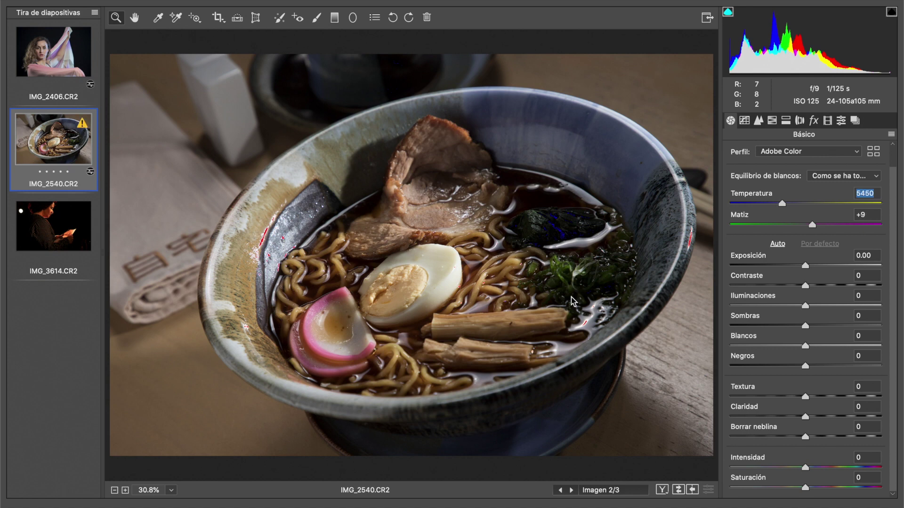
key(backslash)
key(backslash)
key(backslash)
key(backslash)
key(backslash)
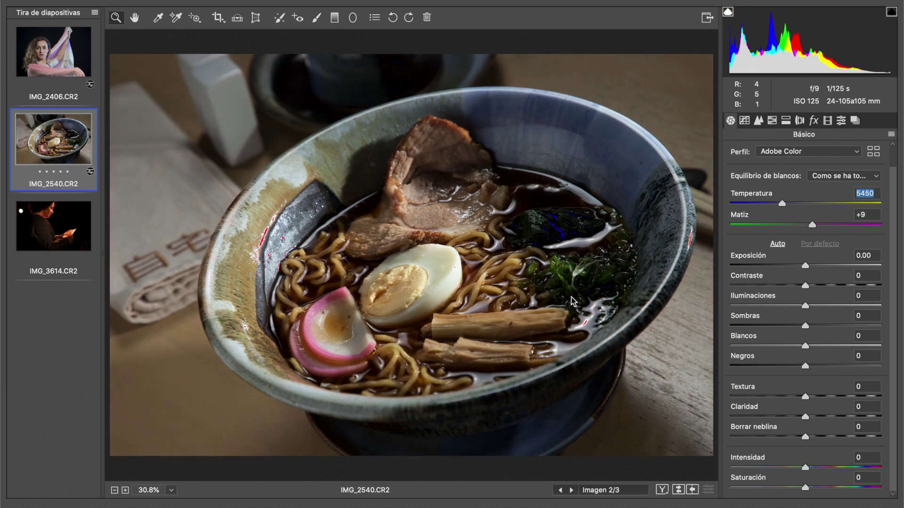
key(backslash)
key(backslash)
key(backslash)
key(backslash)
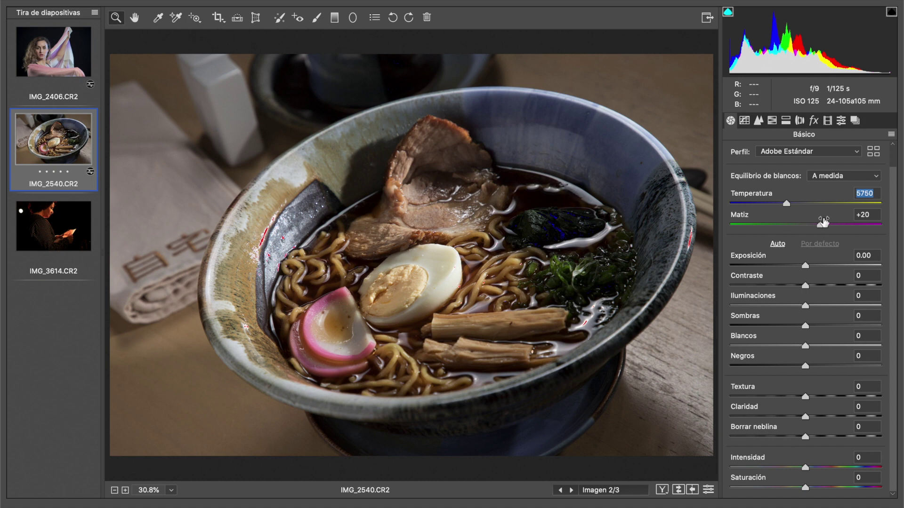
Set the ramen photo's Matiz to +16 and compare the adjusted photo with its default settings.
drag(818, 225, 815, 224)
key(backslash)
key(backslash)
key(backslash)
key(backslash)
Recover detail in the ramen photo's bright and dark areas with Iluminaciones -20, Sombras +50 and Negros +28.
click(791, 306)
click(554, 226)
click(554, 226)
click(476, 253)
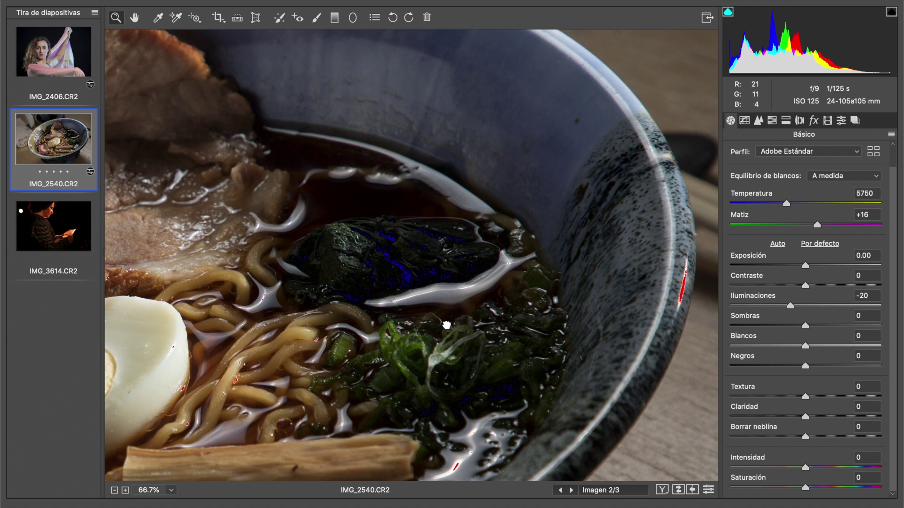
drag(444, 323, 440, 278)
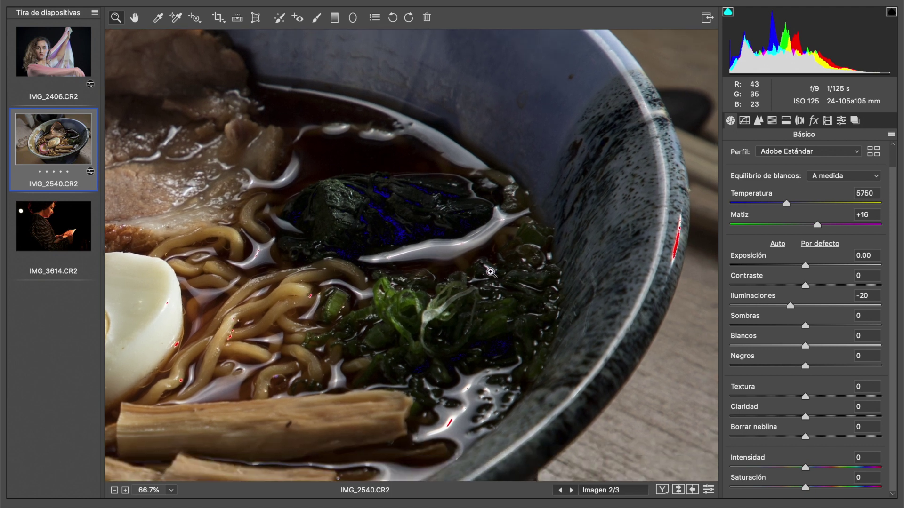
drag(836, 325, 844, 323)
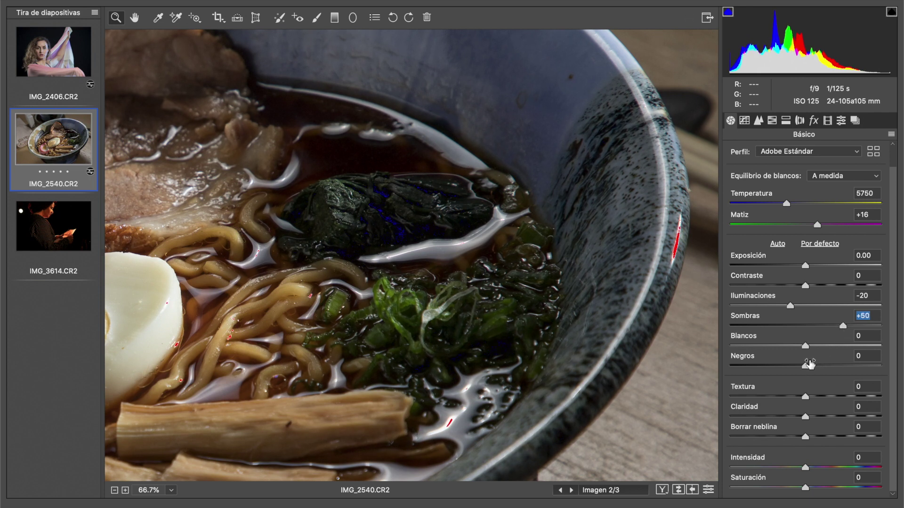
drag(805, 365, 826, 366)
Compare the seaweed and greens with the adjustments on and off, ending on the adjusted version of the whole photo.
key(super+alt+p)
key(super+alt+p)
key(super+alt+p)
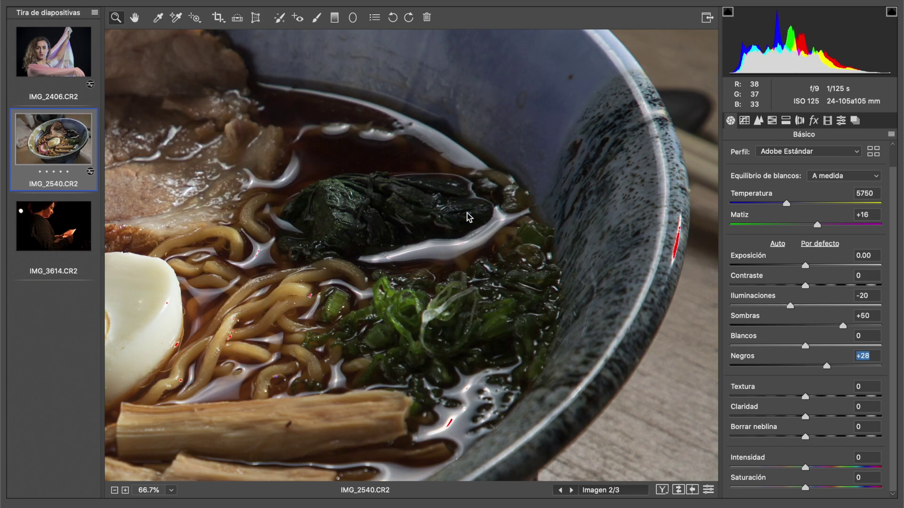
key(super+alt+p)
key(super+alt+p)
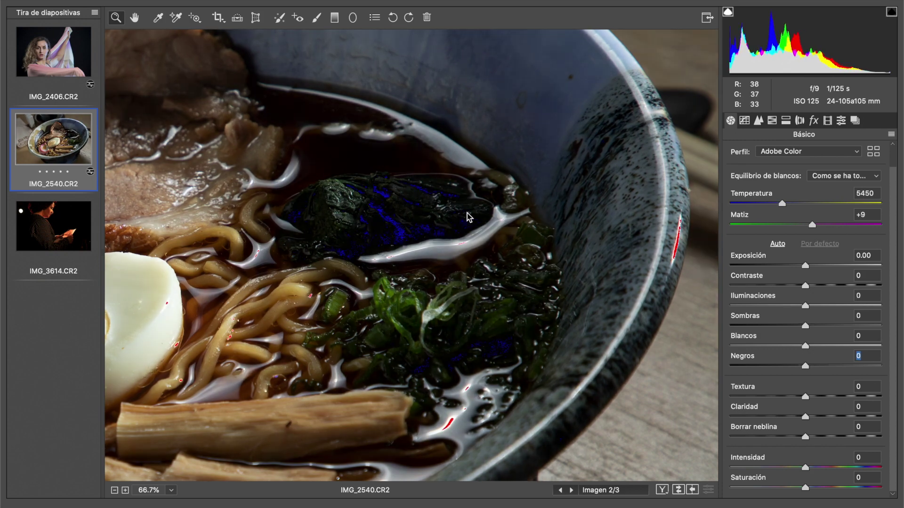
key(super+alt+p)
key(super+alt+p)
key(super+alt+p)
key(super+0)
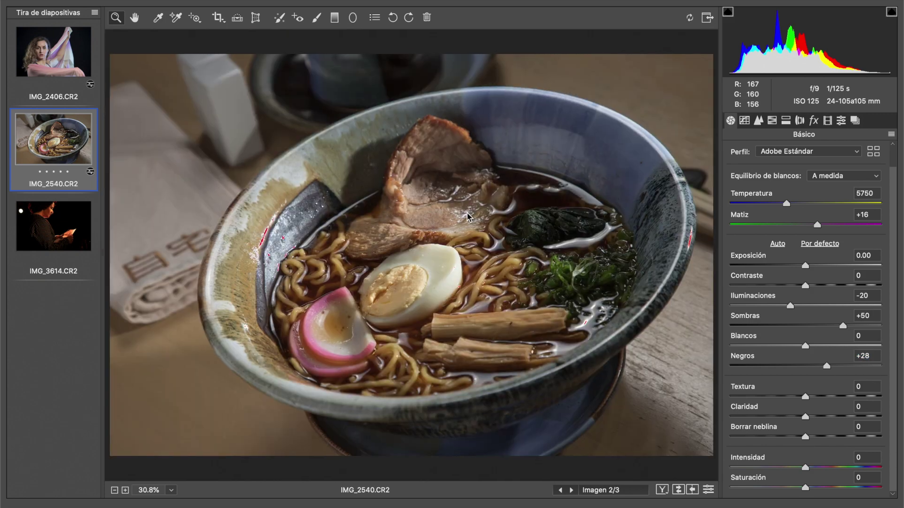
Refine the ramen photo's tones to Iluminaciones -23, Blancos -20, Negros +27 and Contraste +12.
drag(804, 347, 787, 349)
drag(790, 307, 787, 306)
drag(788, 348, 854, 347)
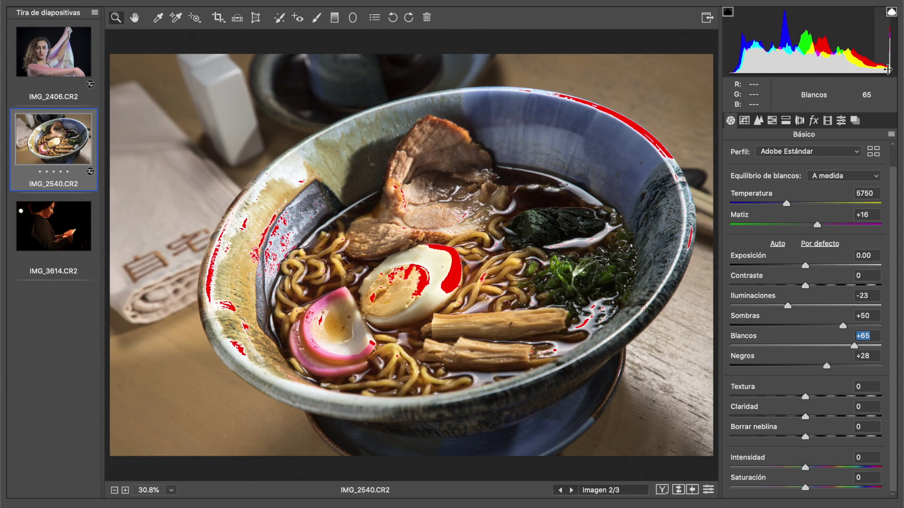
drag(803, 349, 824, 366)
drag(805, 285, 816, 290)
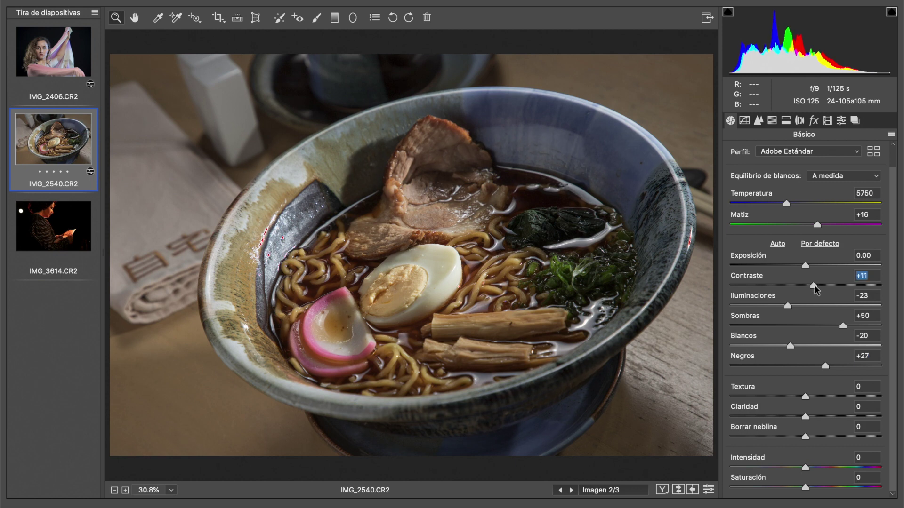
Bring out the ramen's surface detail with Textura +16 and Claridad +10.
click(479, 289)
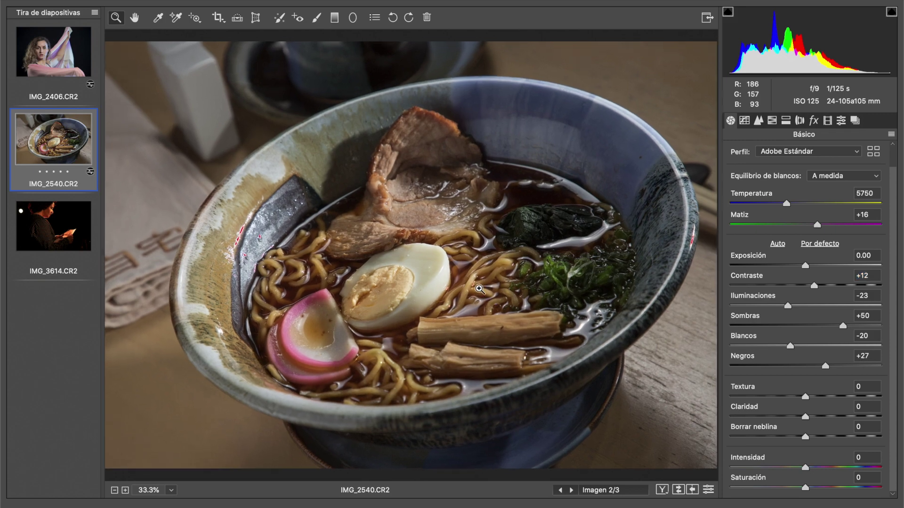
click(479, 288)
click(554, 246)
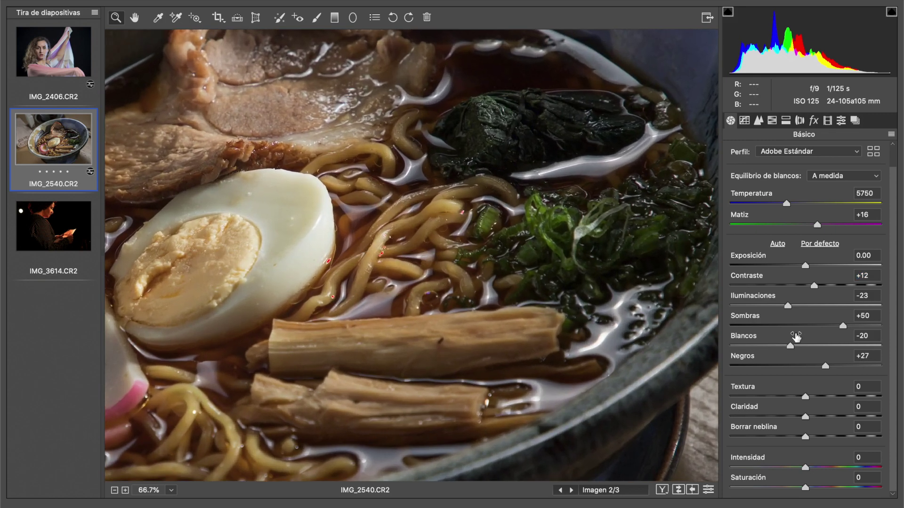
drag(805, 397, 813, 416)
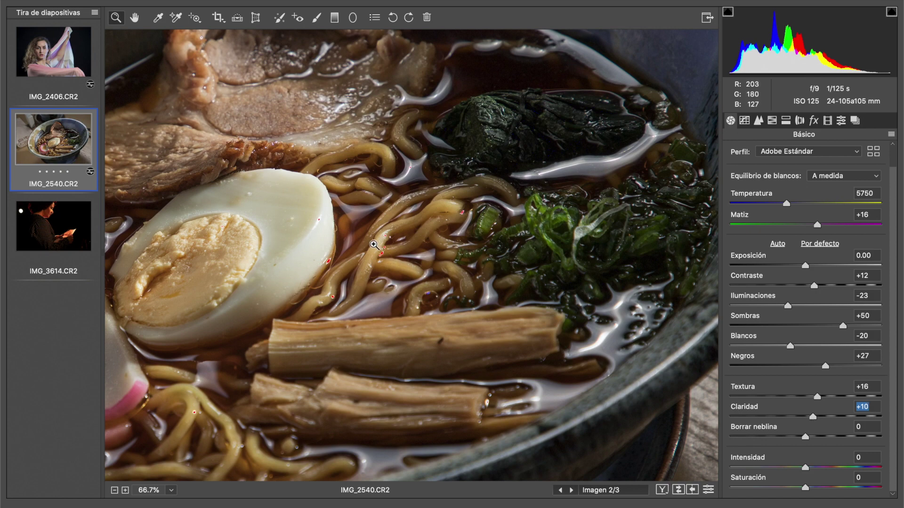
Boost the ramen photo's color with Saturación +8 and Intensidad +7.
key(super+0)
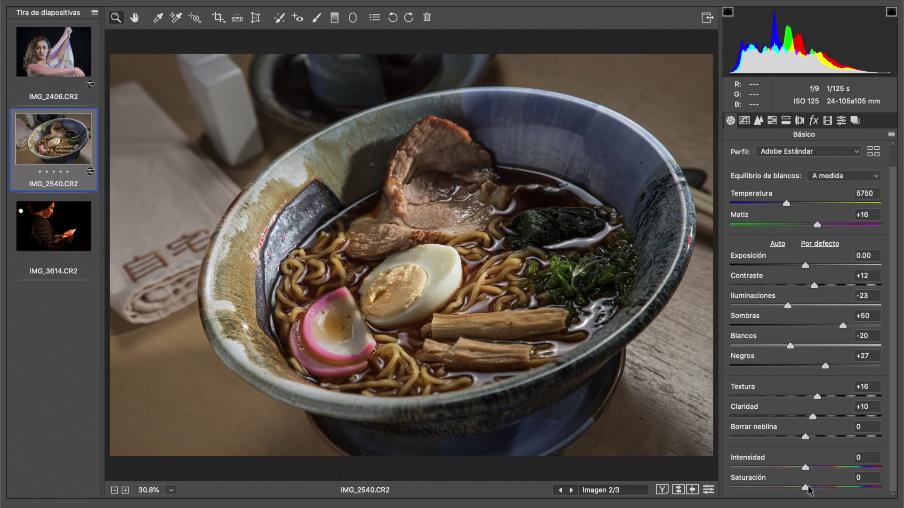
drag(805, 488, 810, 470)
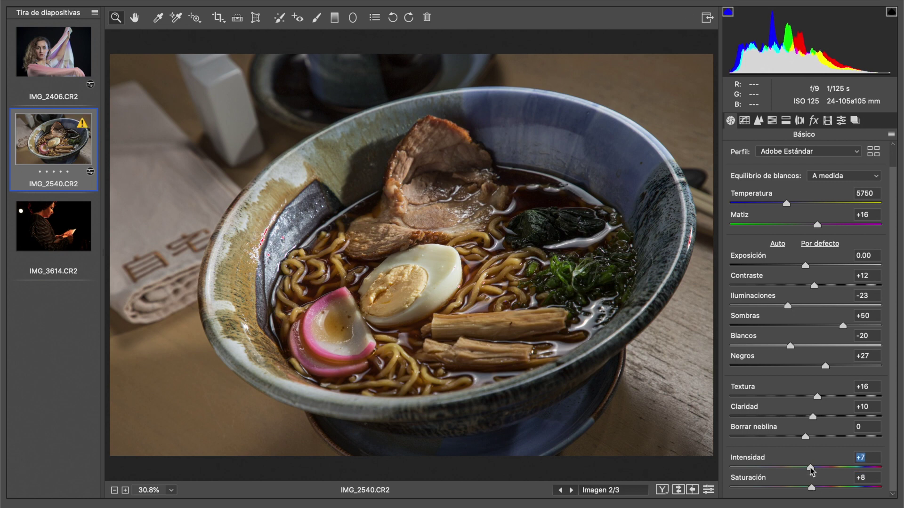
Alternate the whole ramen photo between its default settings and the finished development, ending on the developed version.
key(p)
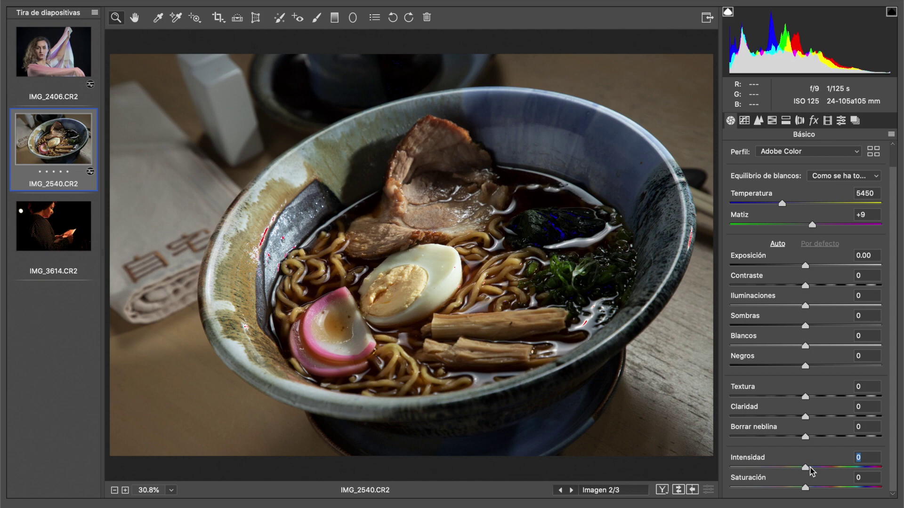
key(p)
key(p)
key(p)
key(p)
key(p)
key(p)
key(p)
key(p)
key(p)
key(p)
key(p)
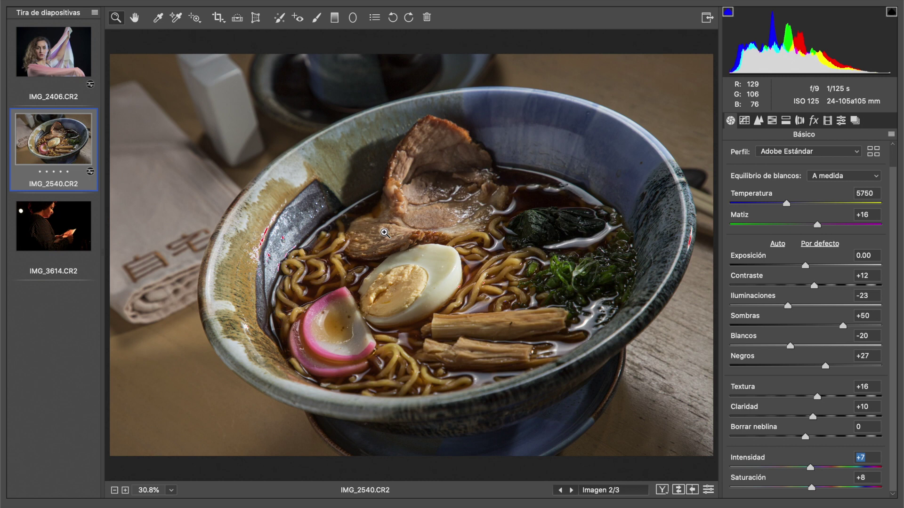
Switch to IMG_3614.CR2 and examine its dark areas with the shadow clipping warning on and off.
click(48, 243)
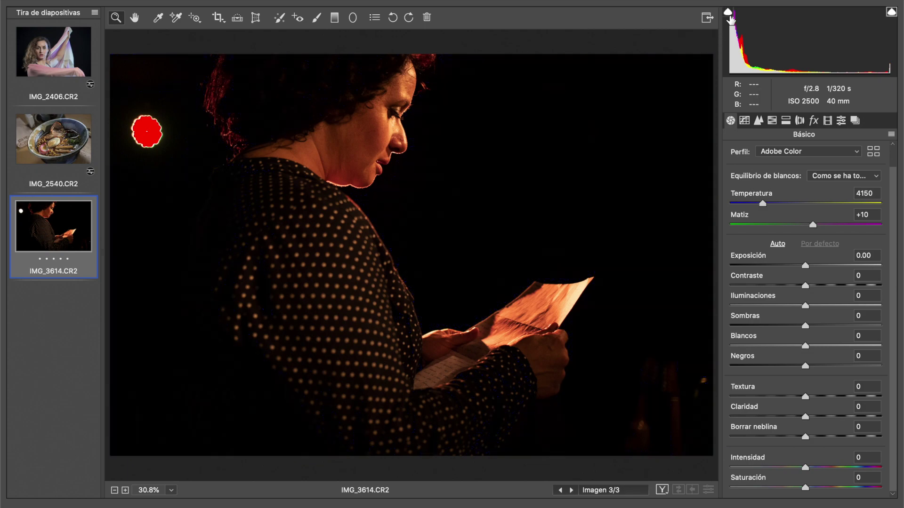
click(727, 12)
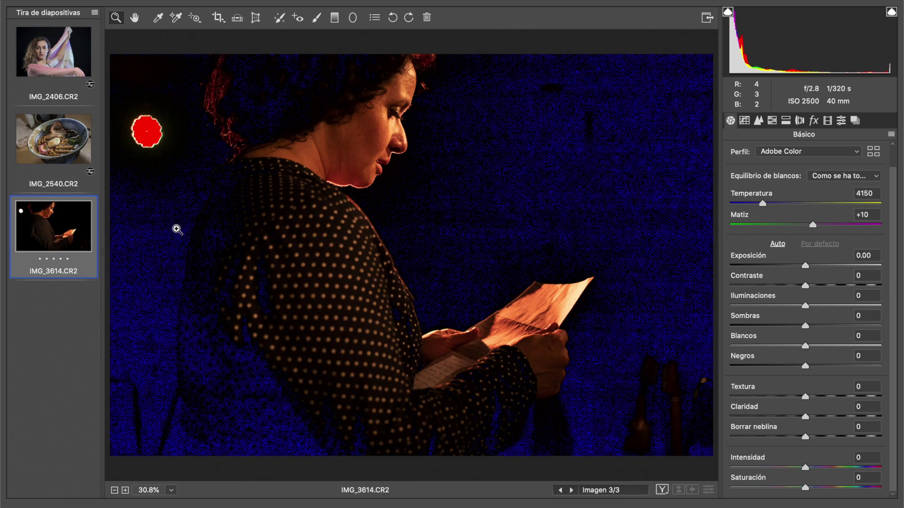
click(727, 12)
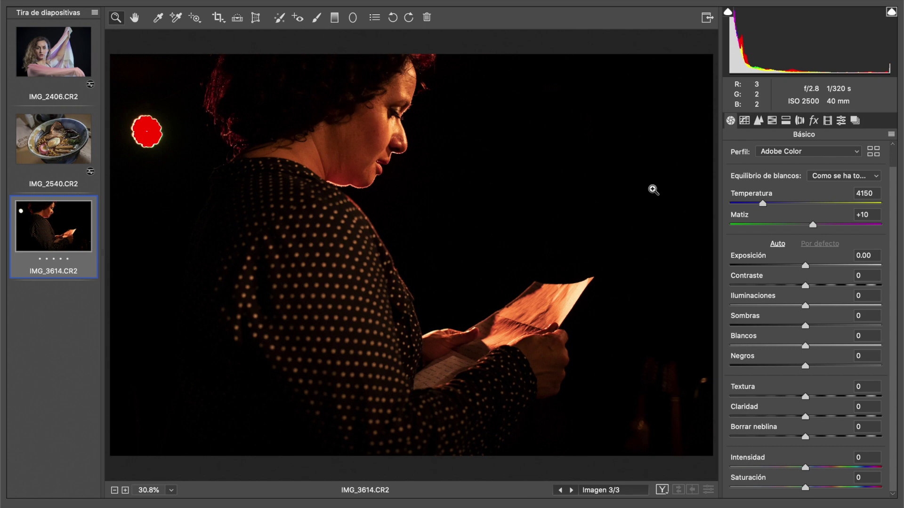
click(728, 13)
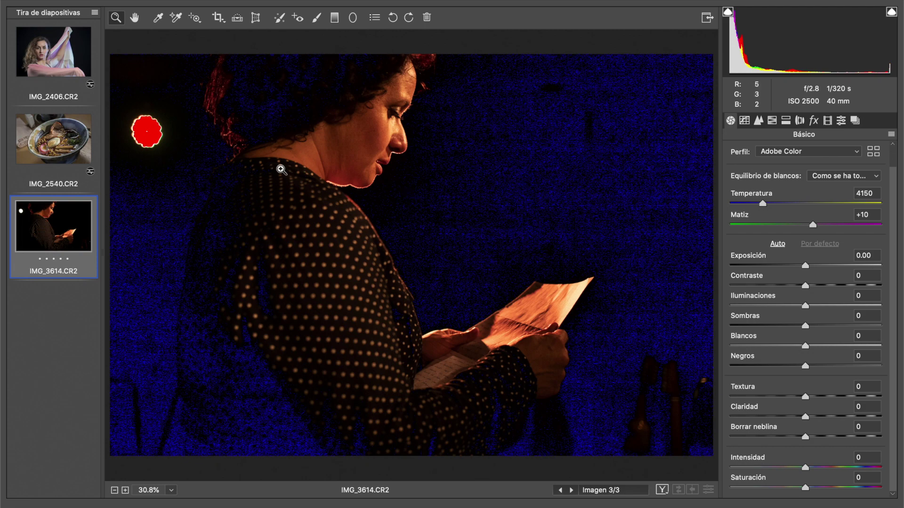
click(728, 14)
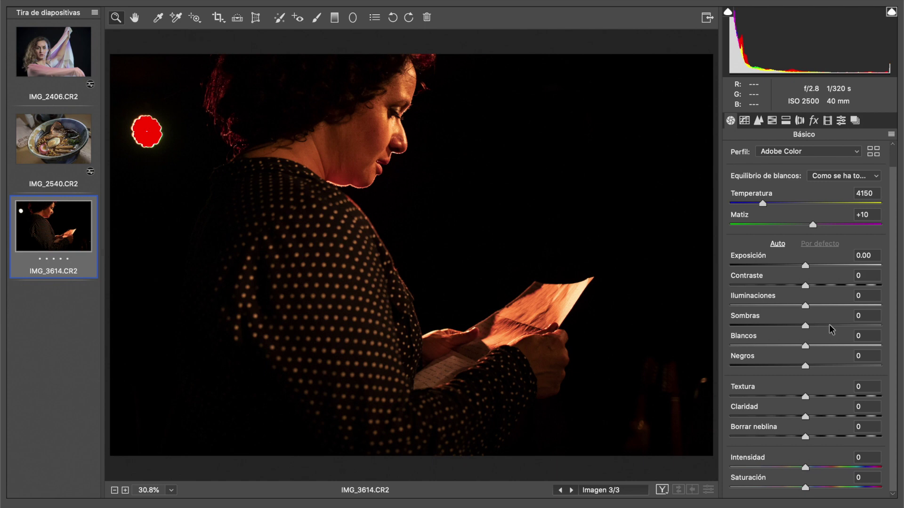
Try Sombras +78 and Negros +70 on IMG_3614.CR2 and inspect the noise in the background beside the face at 100%.
click(848, 325)
click(858, 366)
drag(847, 327, 863, 327)
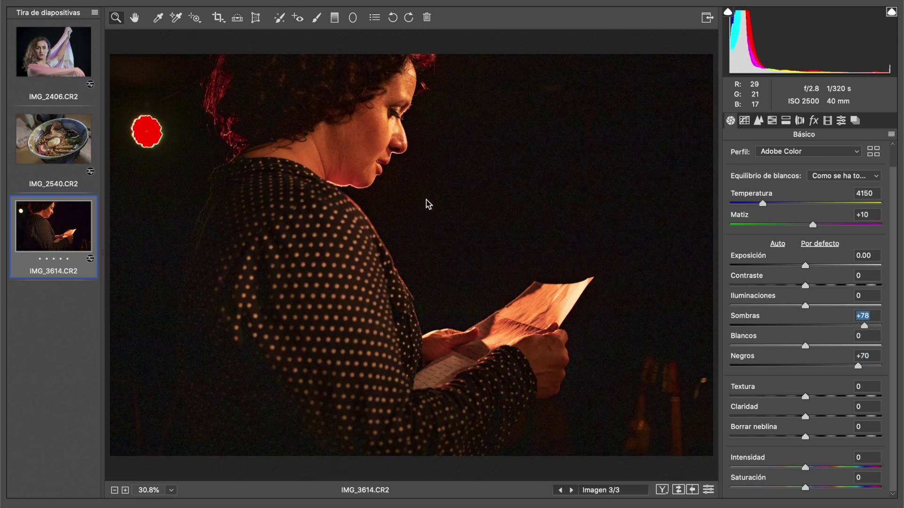
click(450, 186)
click(449, 186)
click(450, 186)
click(450, 186)
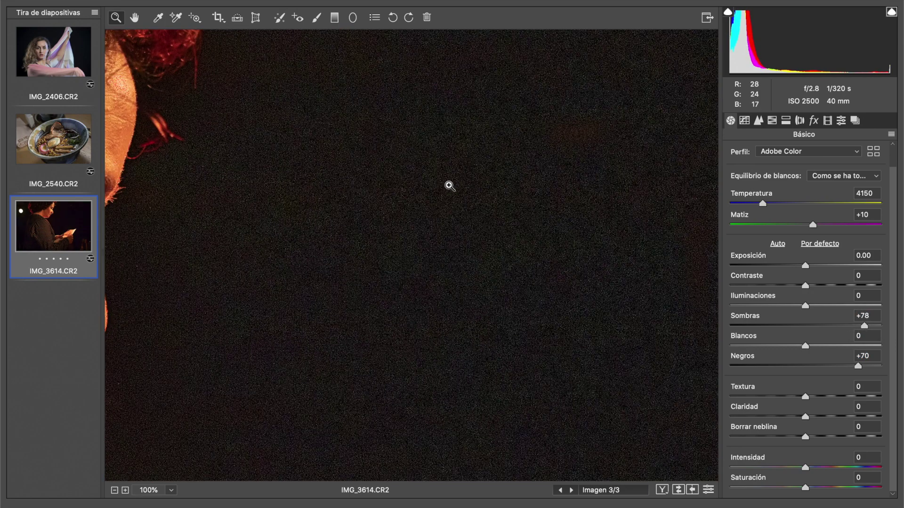
drag(314, 243, 551, 168)
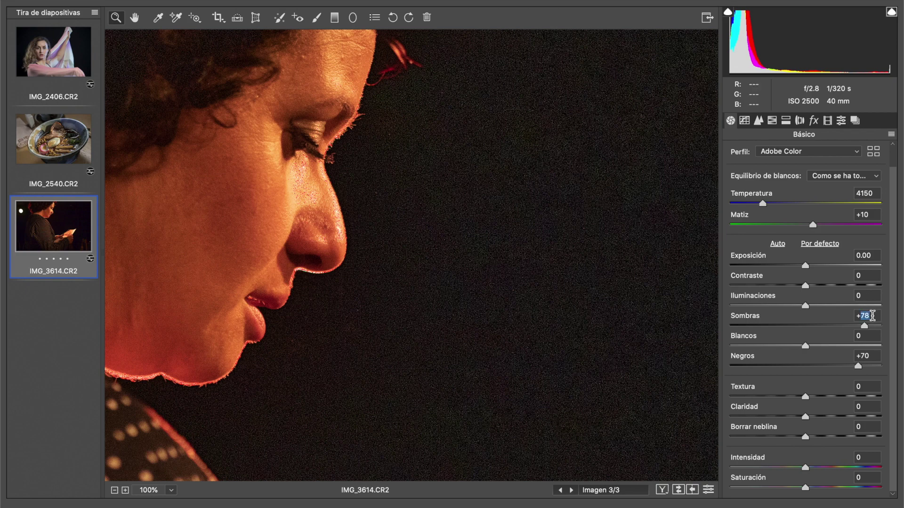
Reset Sombras and Negros to 0 and return to viewing the whole photo.
text(0)
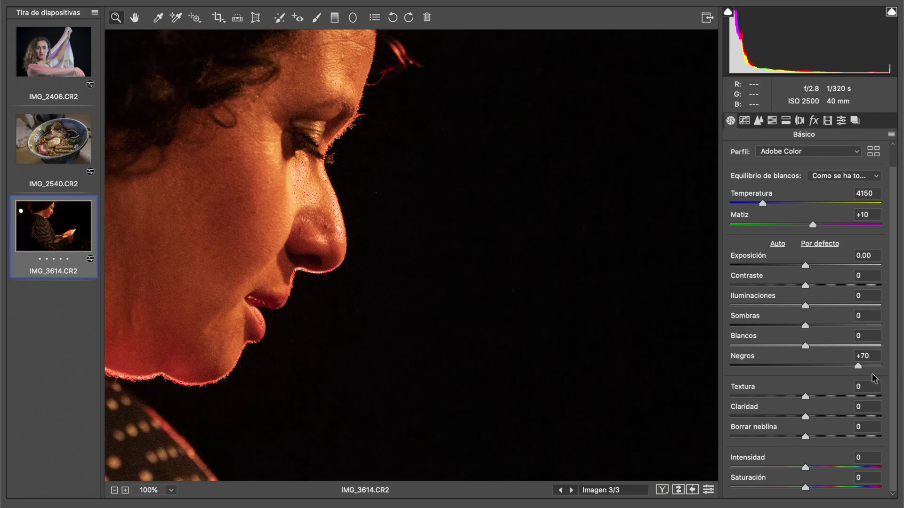
click(871, 354)
text(0)
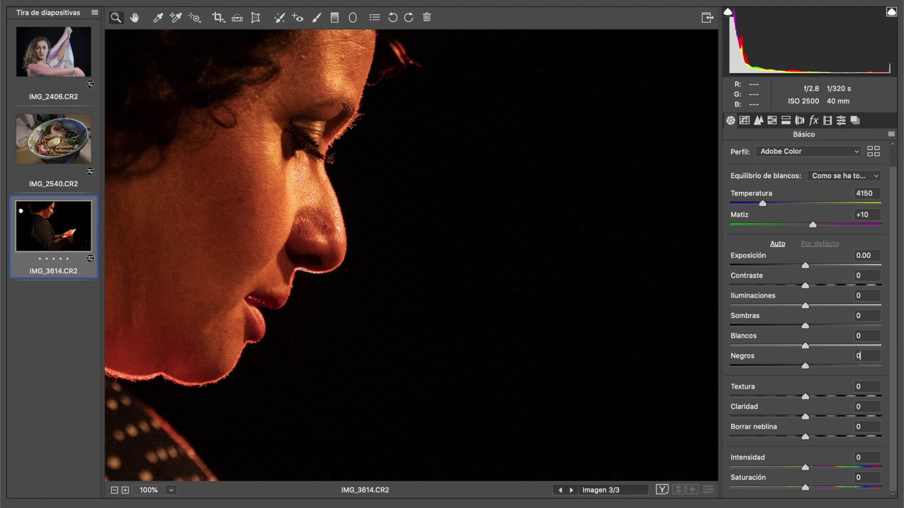
click(466, 253)
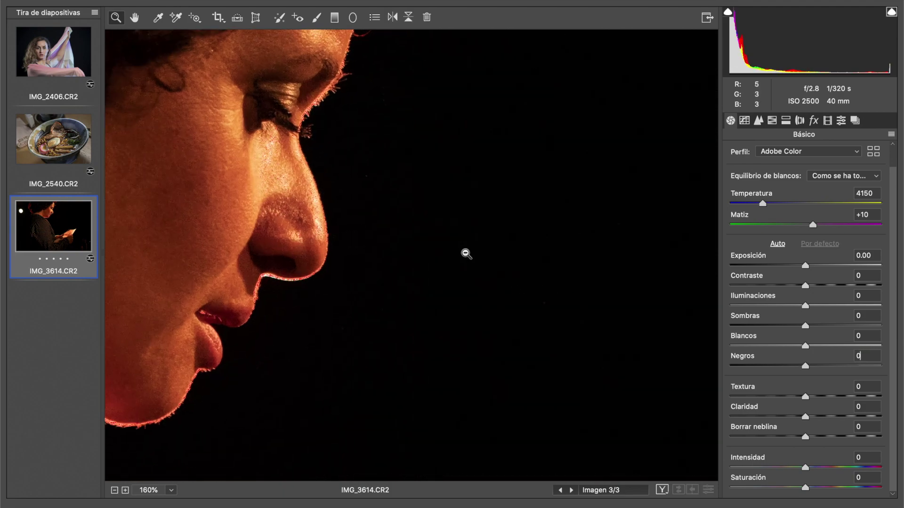
key(super+0)
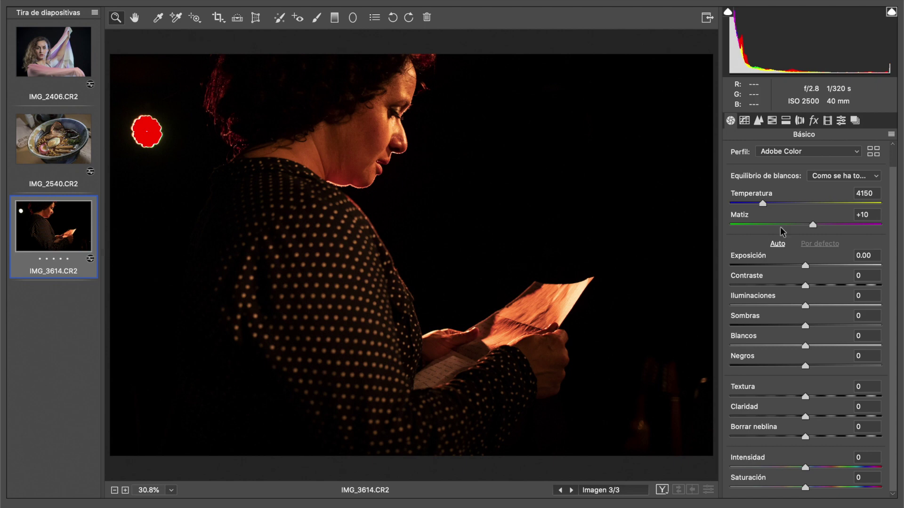
Try the profiles Adobe Estándar, Adobe Paisaje, Adobe Retrato and Adobe Vivos on IMG_3614.CR2, then go back to Adobe Color.
scroll(782, 226, up, 2)
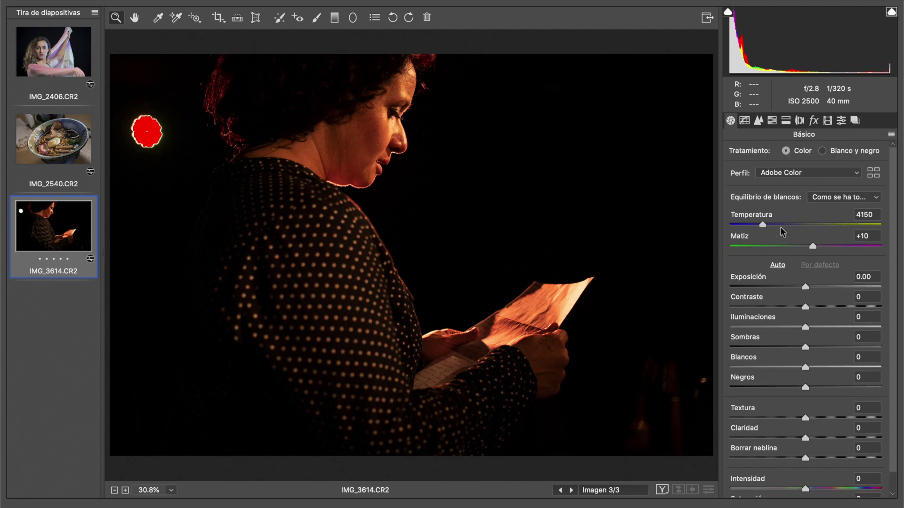
click(811, 172)
click(811, 182)
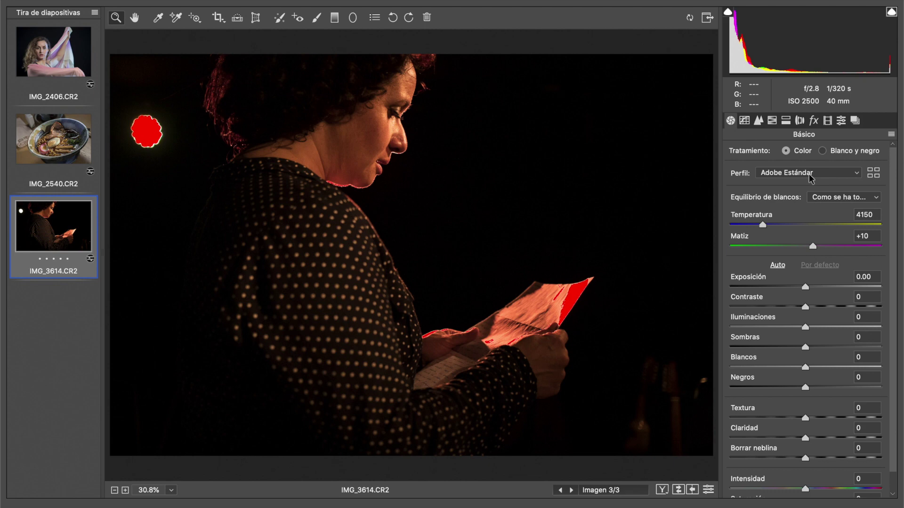
click(811, 174)
click(809, 182)
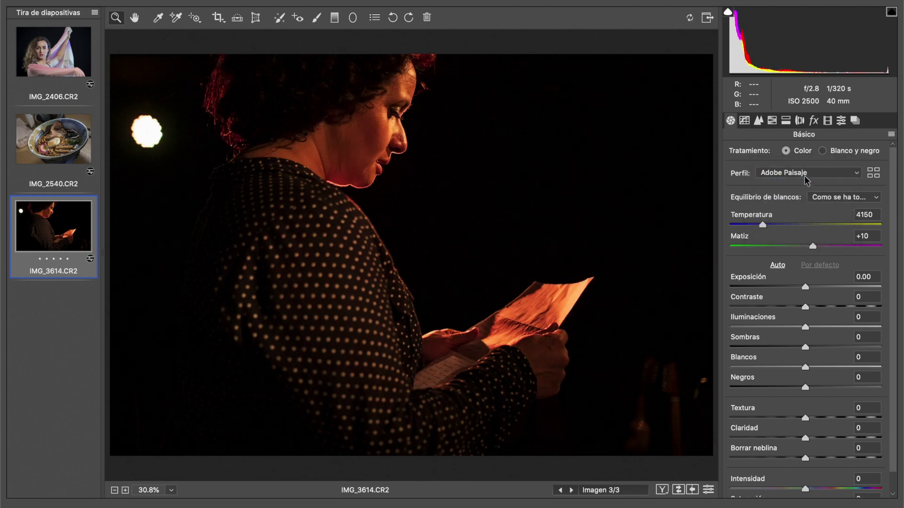
click(808, 173)
click(806, 183)
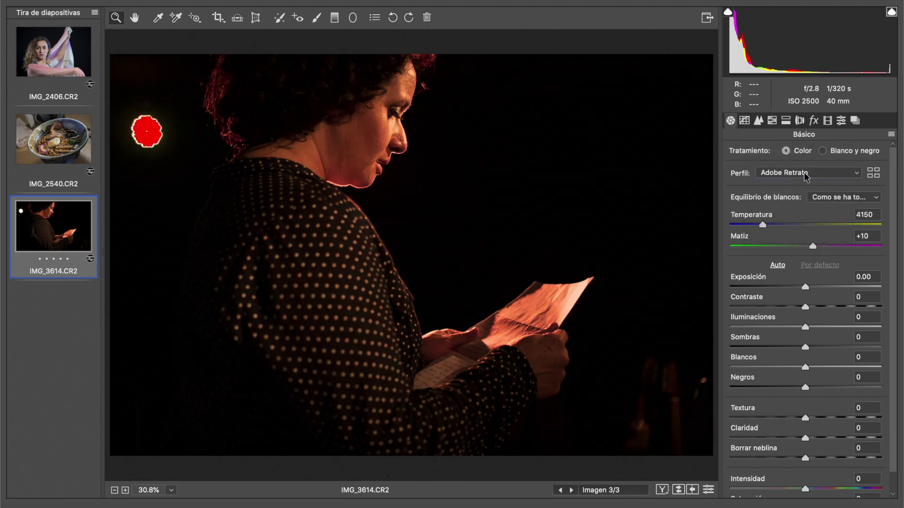
click(806, 173)
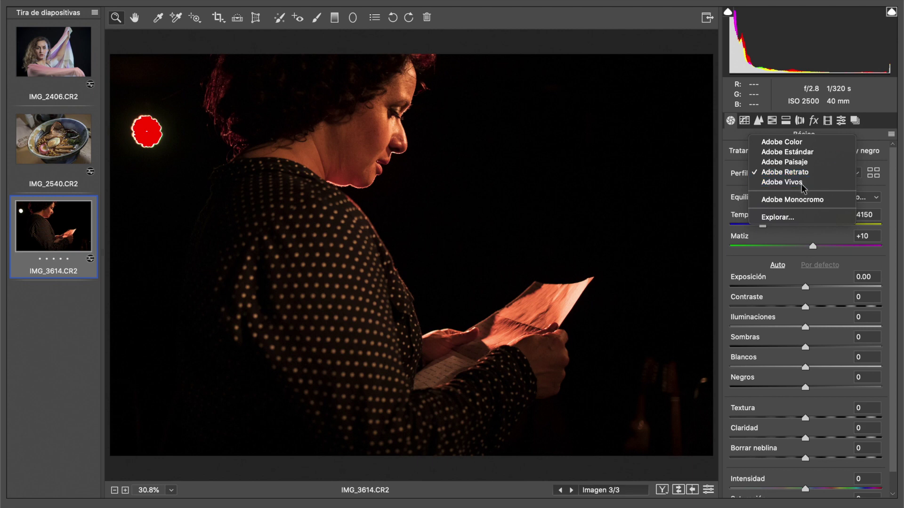
click(798, 182)
click(794, 174)
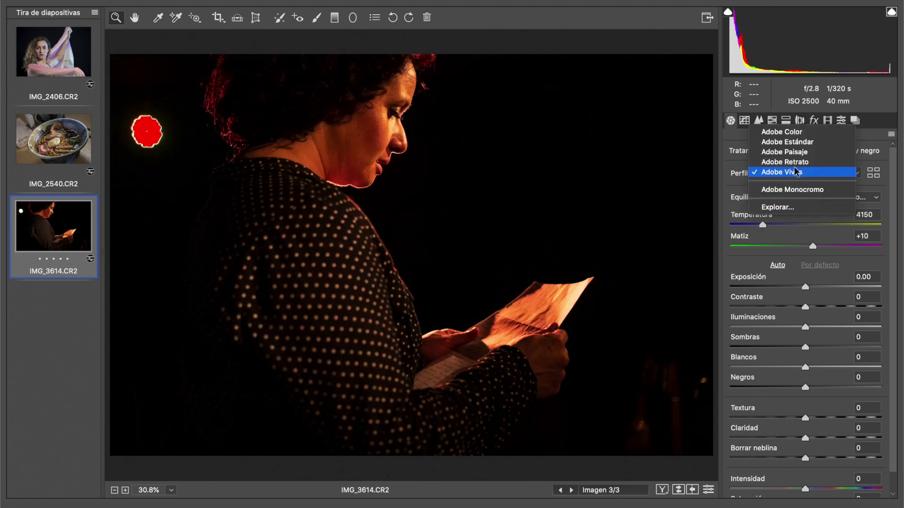
click(794, 135)
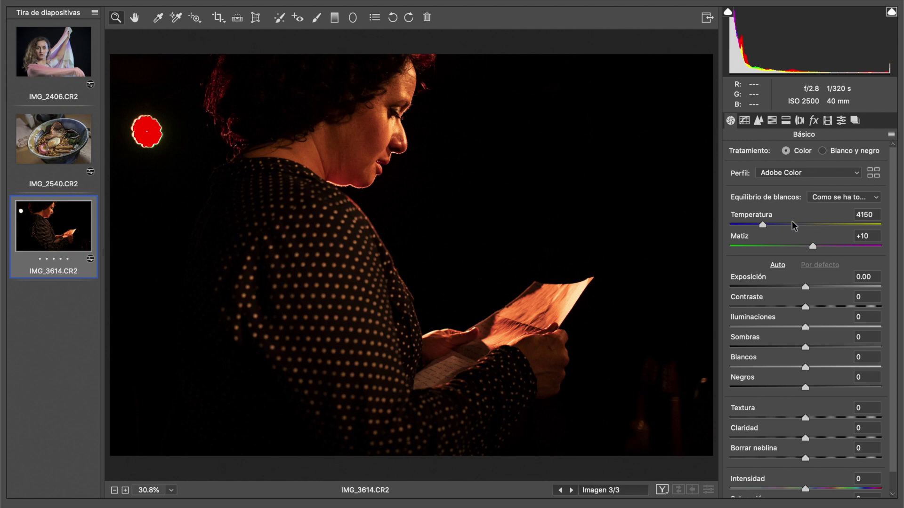
Cool the white balance of IMG_3614.CR2 to a Temperatura of 3300.
drag(762, 224, 750, 228)
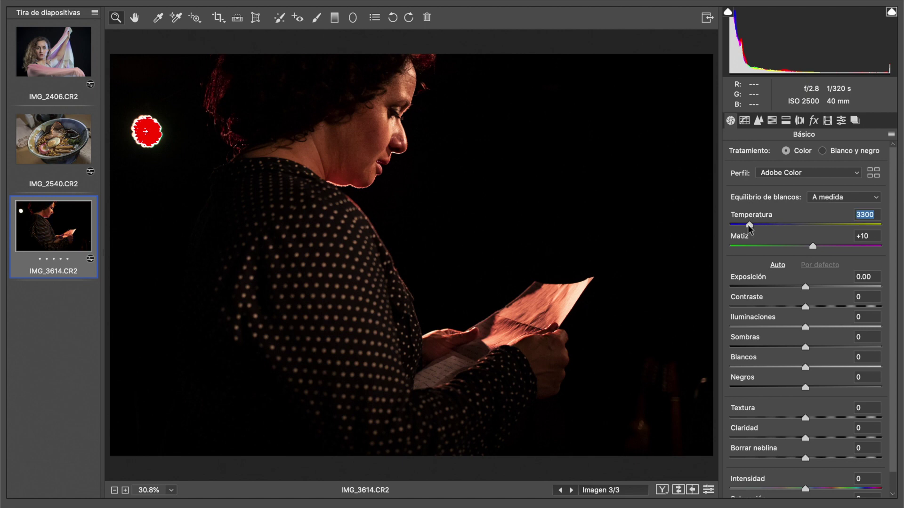
Adjust the white balance of IMG_3614.CR2 to a Temperatura of 3150 and a Matiz of +8.
drag(748, 226, 747, 225)
drag(814, 245, 813, 244)
double_click(812, 245)
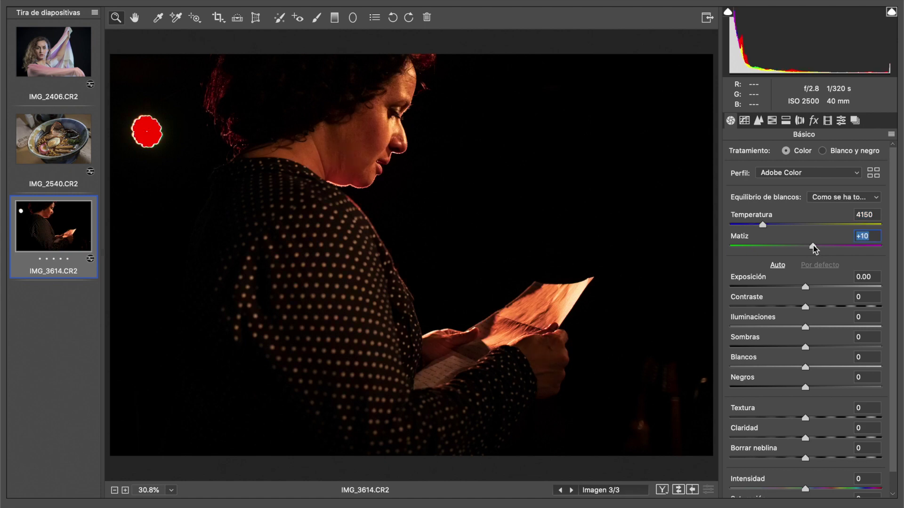
Compare the adjusted white balance with the as-shot one by repeatedly undoing and restoring the change, leaving the adjusted version active.
key(super+z)
key(super+z)
key(super+z)
key(super+z)
key(super+z)
key(super+z)
key(super+z)
key(super+z)
key(super+z)
key(super+z)
key(super+z)
key(super+z)
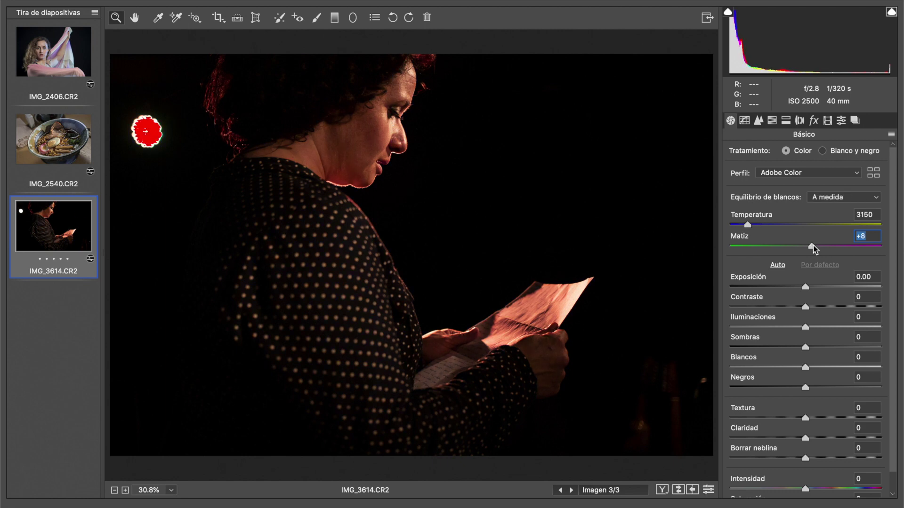
key(super+z)
Set Iluminaciones to -12, Sombras to +16 and Blancos to -7 on IMG_3614.CR2, checking the background beside the face.
drag(803, 327, 795, 328)
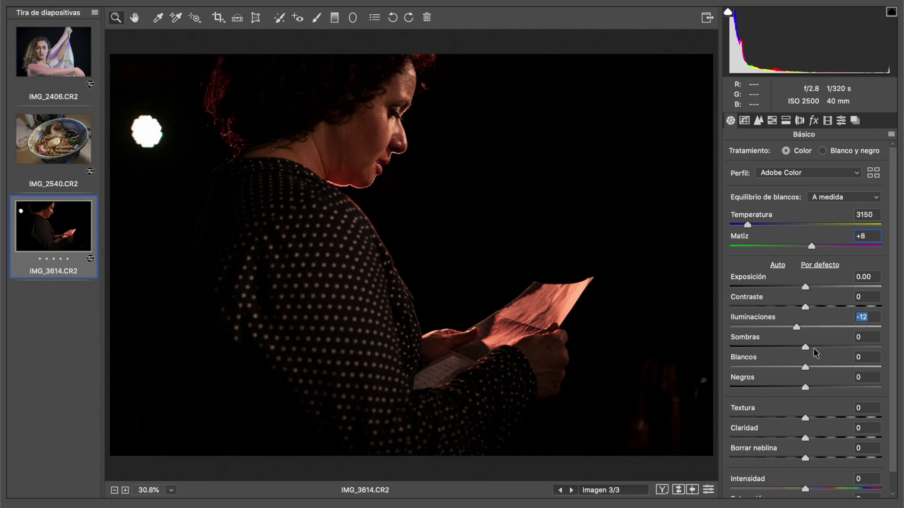
drag(807, 346, 819, 344)
drag(819, 344, 819, 345)
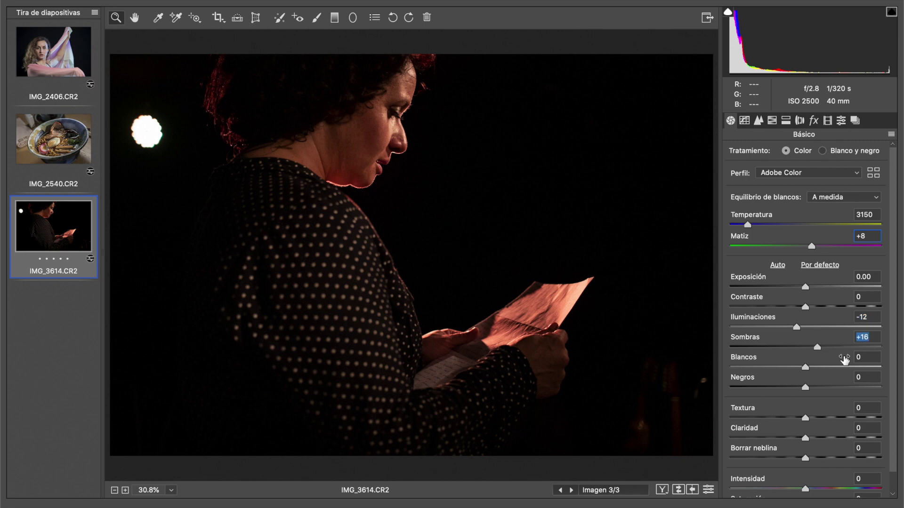
drag(407, 151, 457, 191)
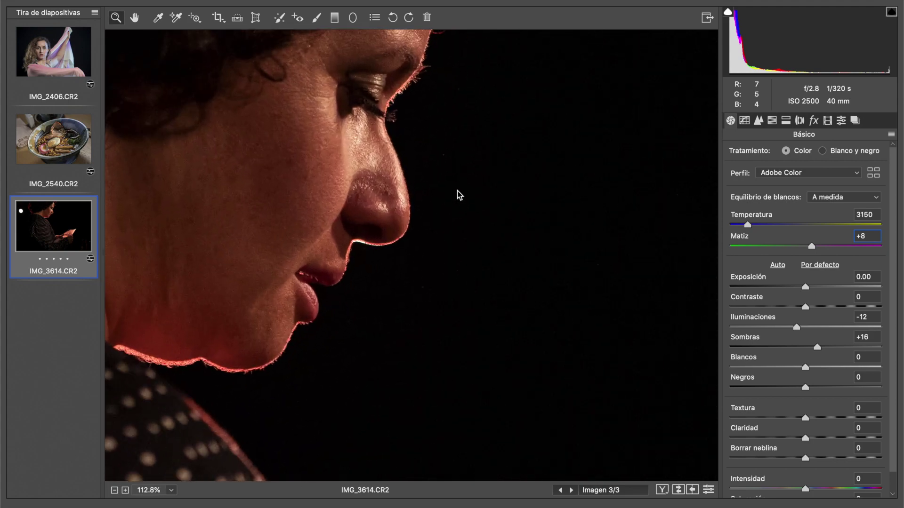
key(super+0)
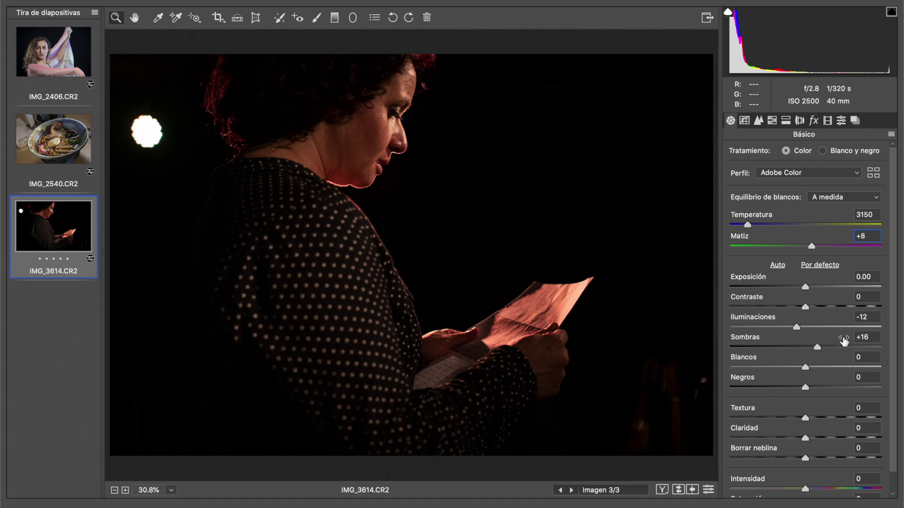
scroll(839, 344, down, 1)
drag(806, 347, 802, 348)
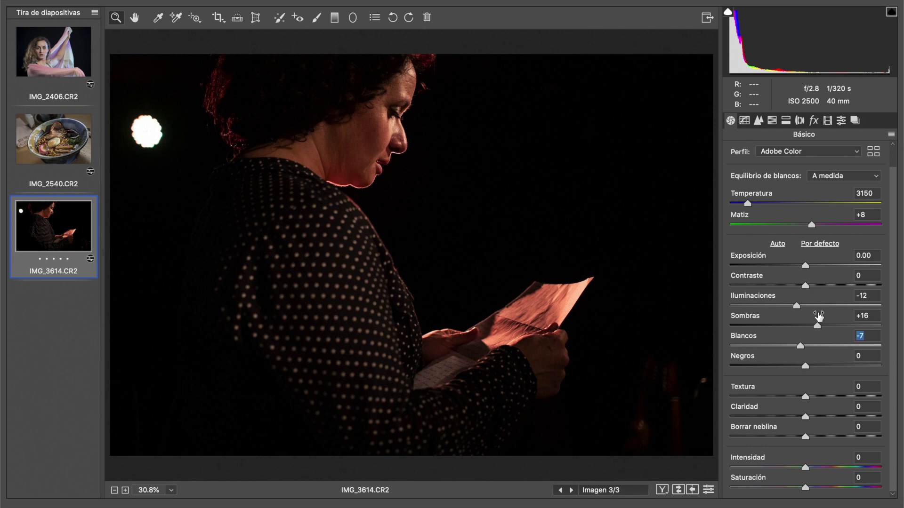
Set Textura to +12 while viewing the woman's face at 100%.
click(382, 115)
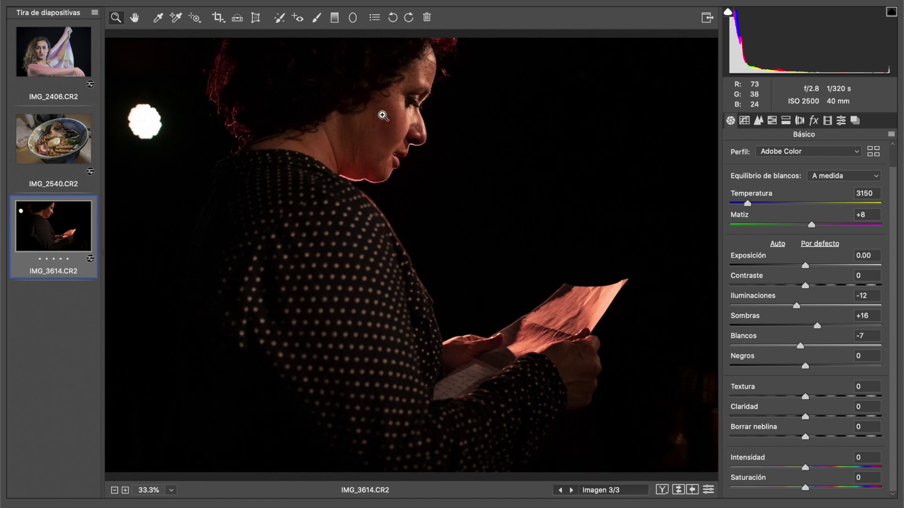
click(401, 88)
click(433, 147)
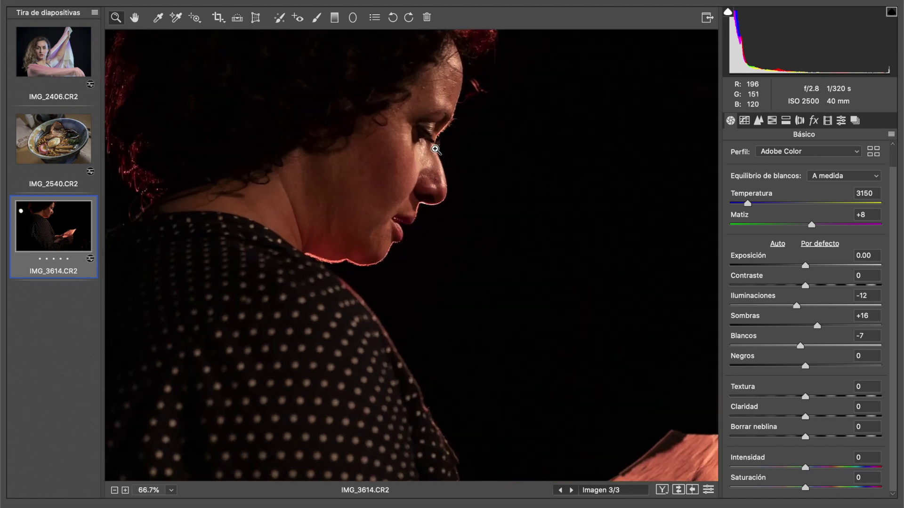
click(436, 135)
drag(809, 394, 815, 398)
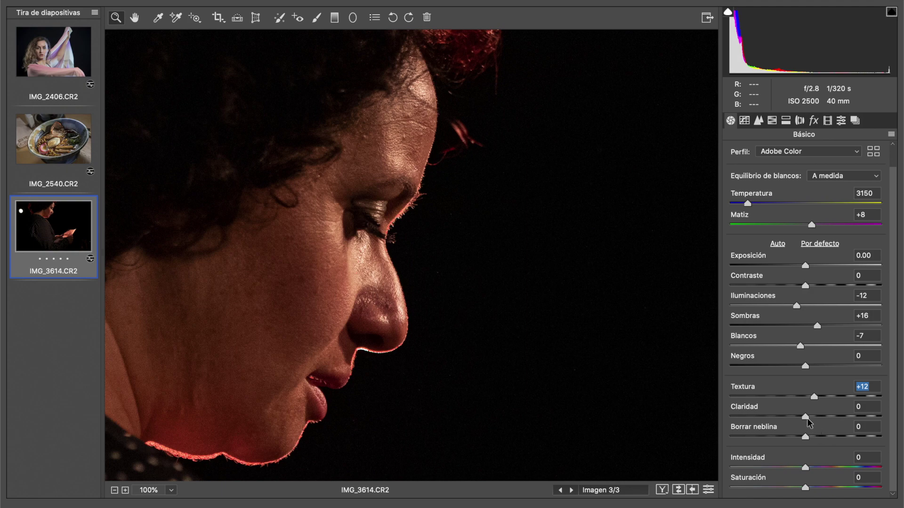
Try a Claridad of +34 on the face and reset it to 0.
drag(806, 421, 830, 420)
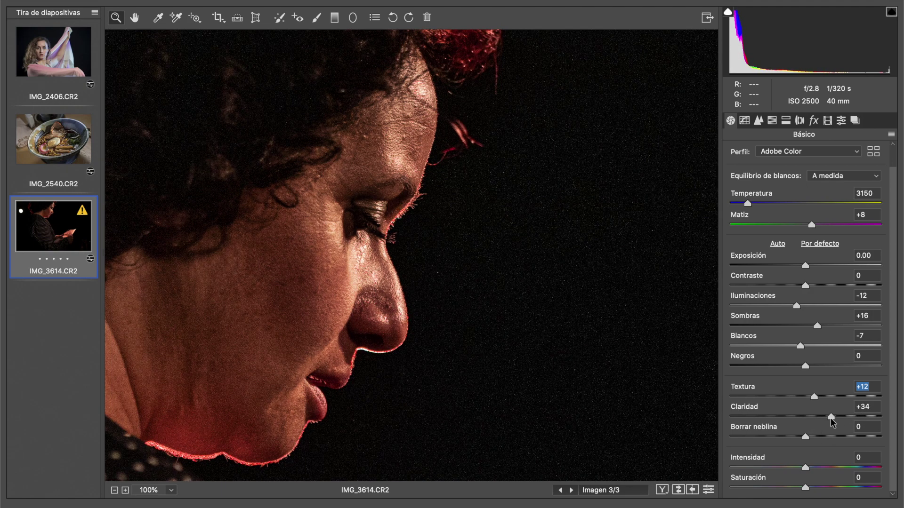
click(871, 408)
text(0)
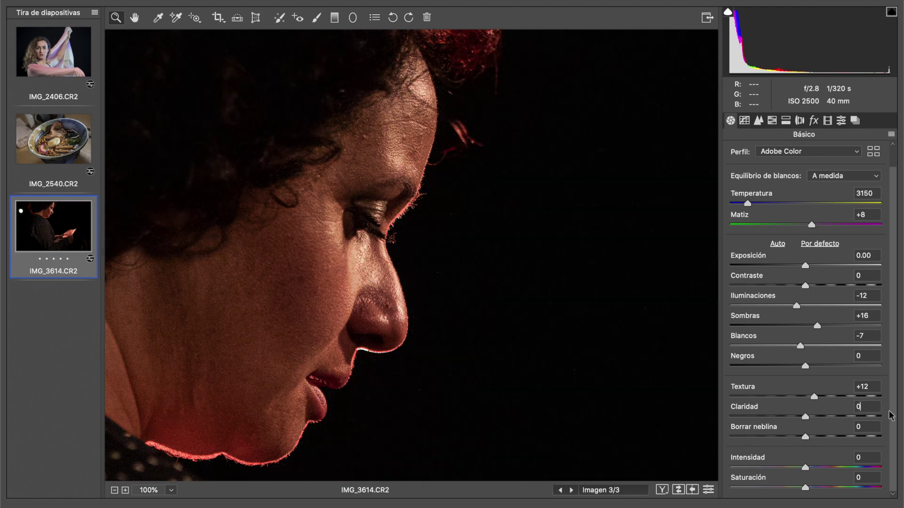
Lower Saturación to -13 while viewing the whole photo.
key(super+0)
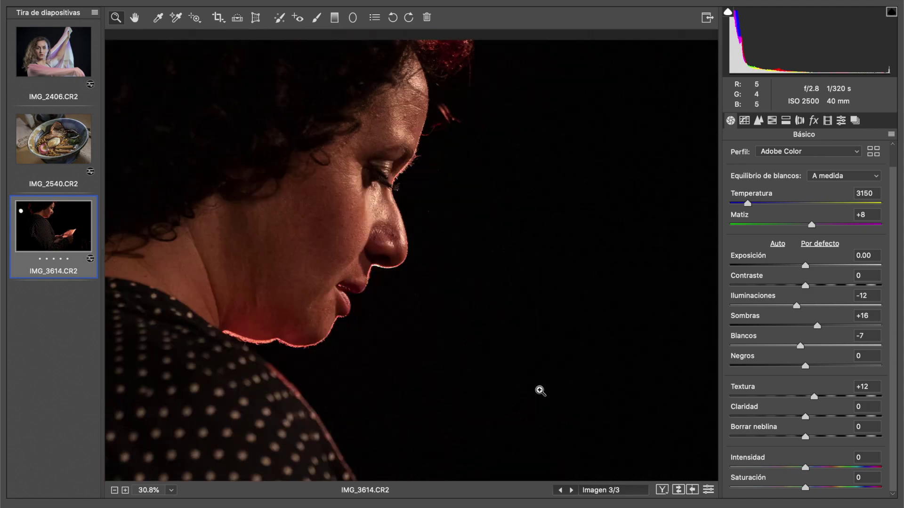
drag(805, 490, 793, 490)
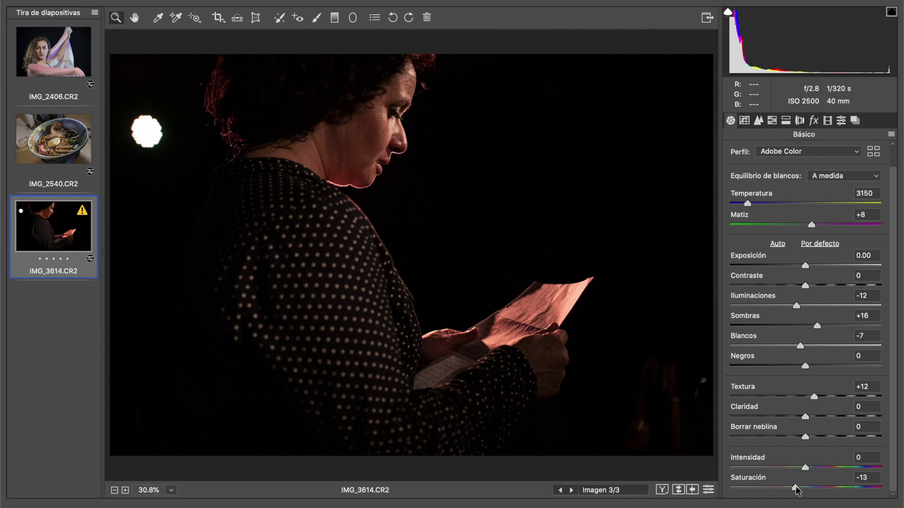
click(797, 490)
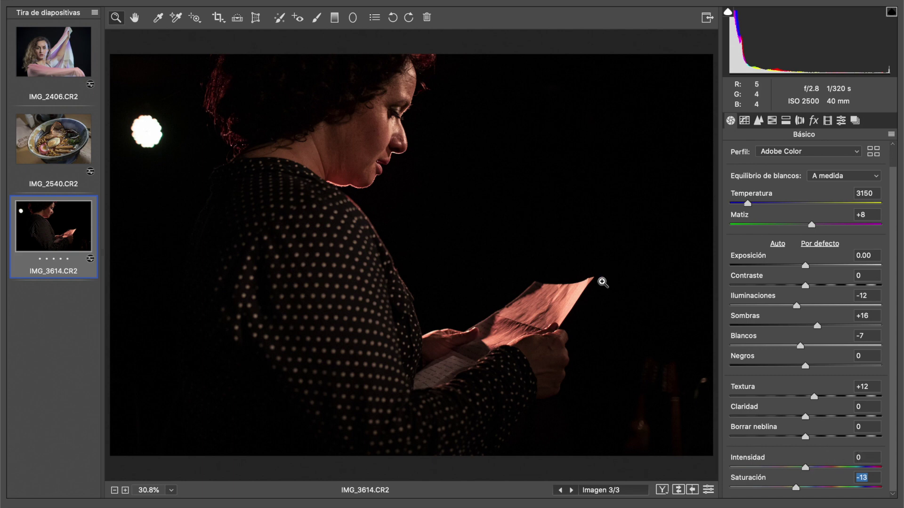
Select IMG_2406.CR2, IMG_2540.CR2 and IMG_3614.CR2 together in the filmstrip.
click(74, 155)
click(49, 63)
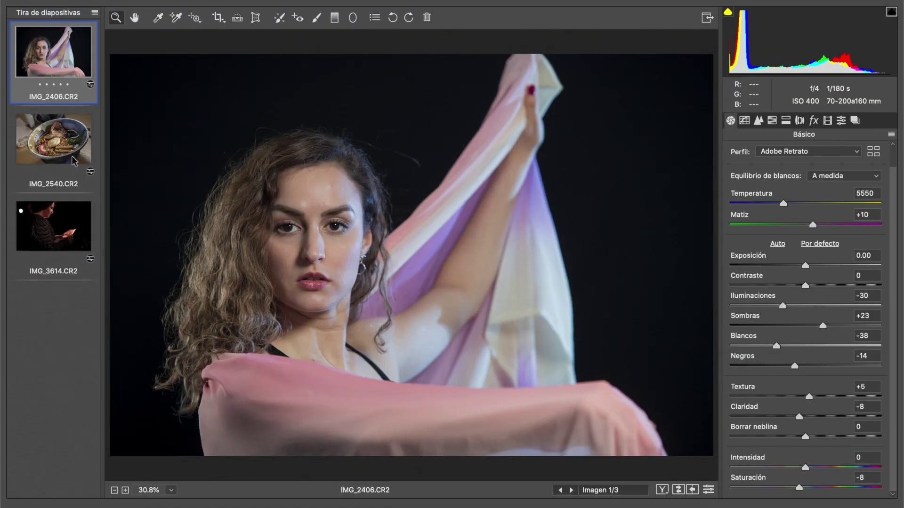
shift+click(70, 154)
shift+click(68, 219)
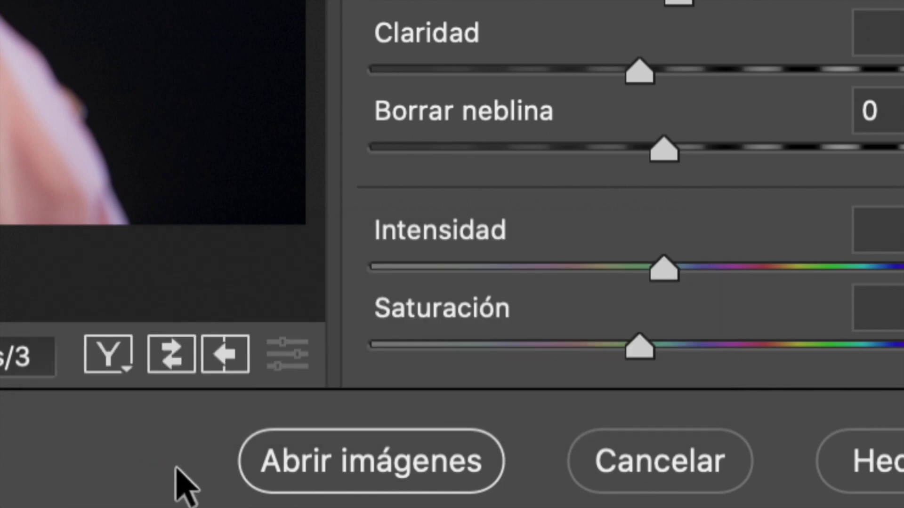
Check the alternative ways of opening the selected photos, such as copies or smart objects.
key(alt)
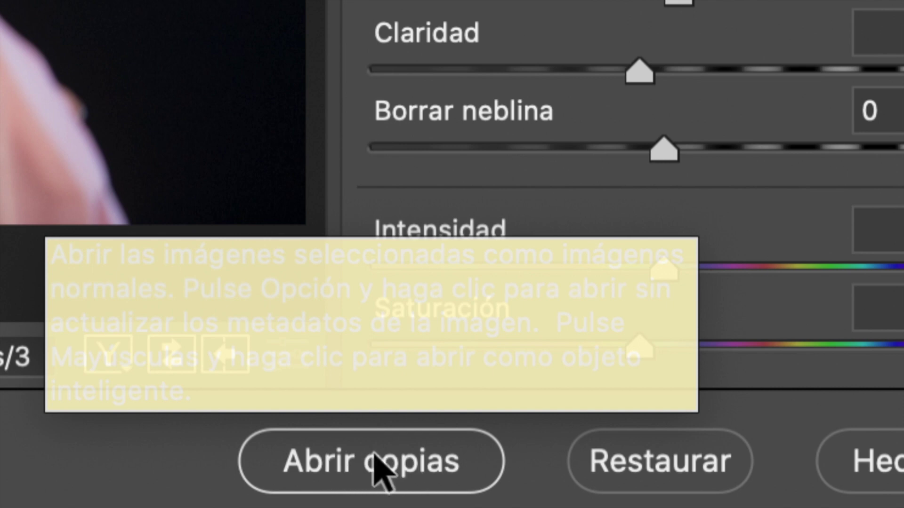
key(alt)
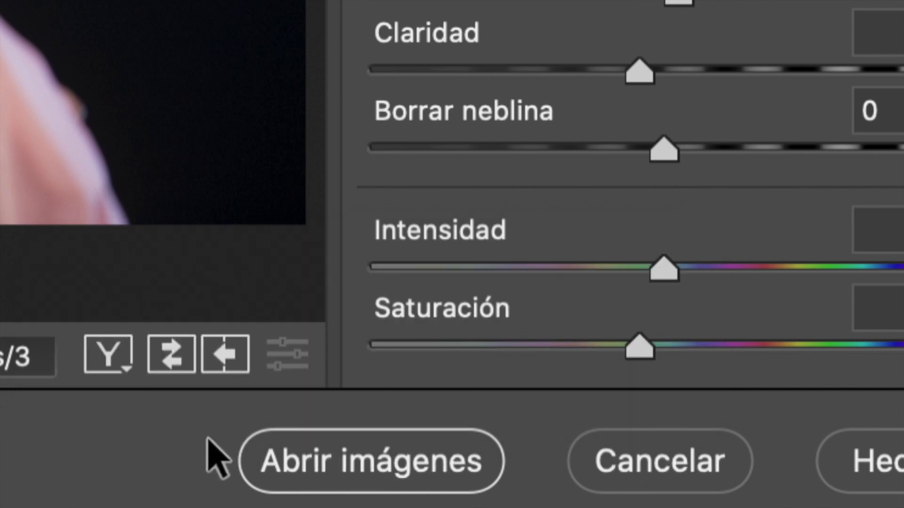
key(shift)
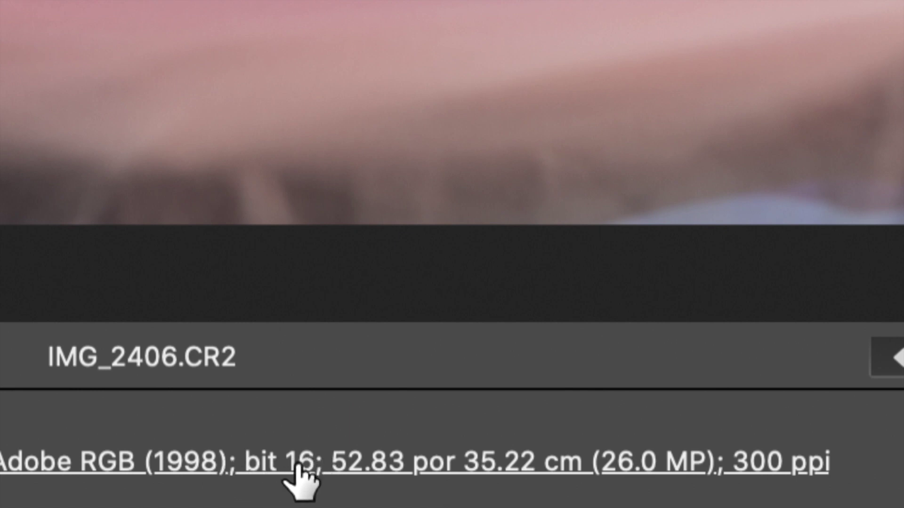
Try the workflow option Abrir en Photoshop como objetos inteligentes, turn it off again and close the options.
click(397, 464)
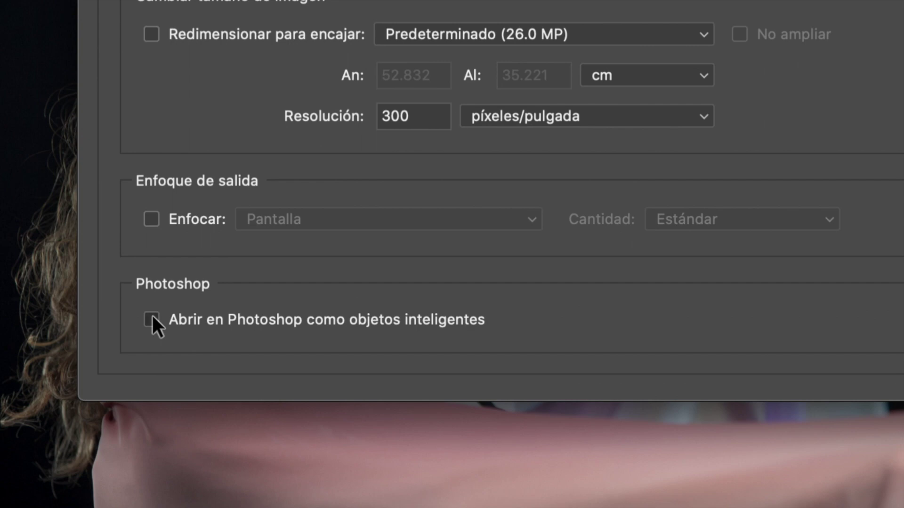
click(152, 319)
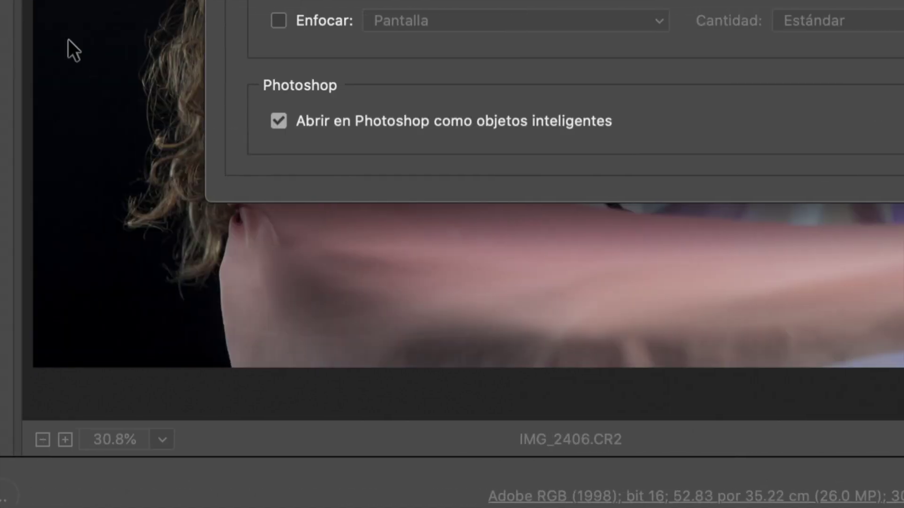
click(278, 122)
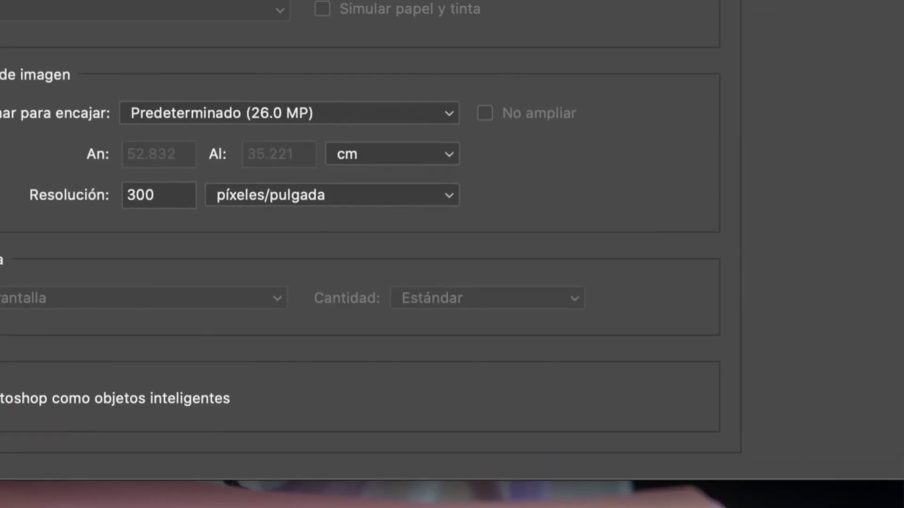
click(724, 26)
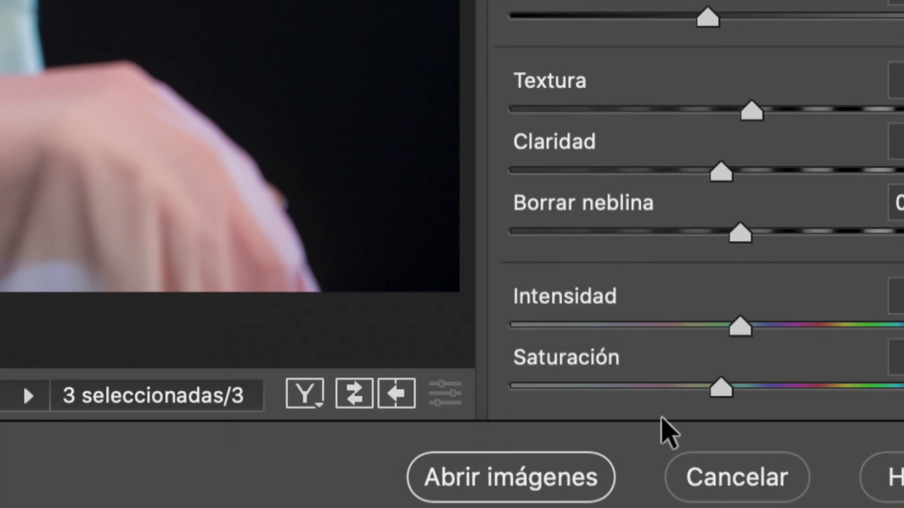
Open the three selected photos as normal images in Photoshop and narrow the Capas panel.
key(alt)
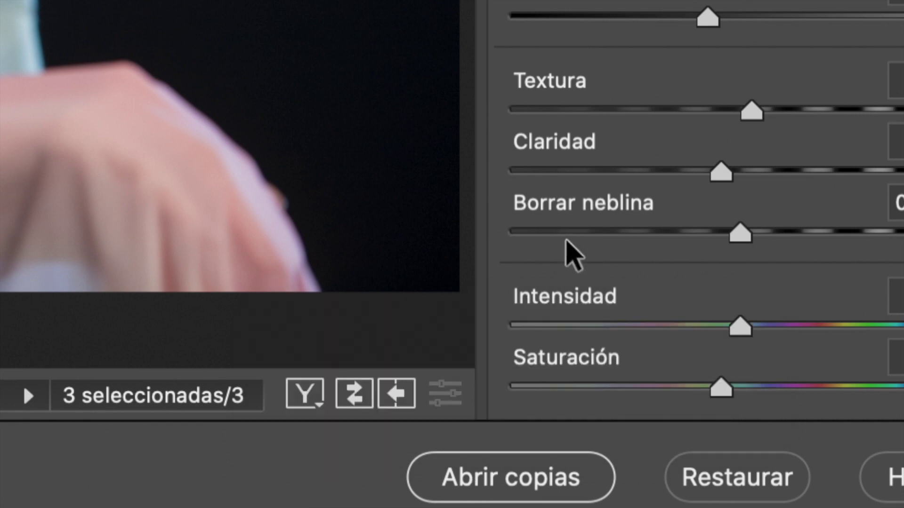
key(shift)
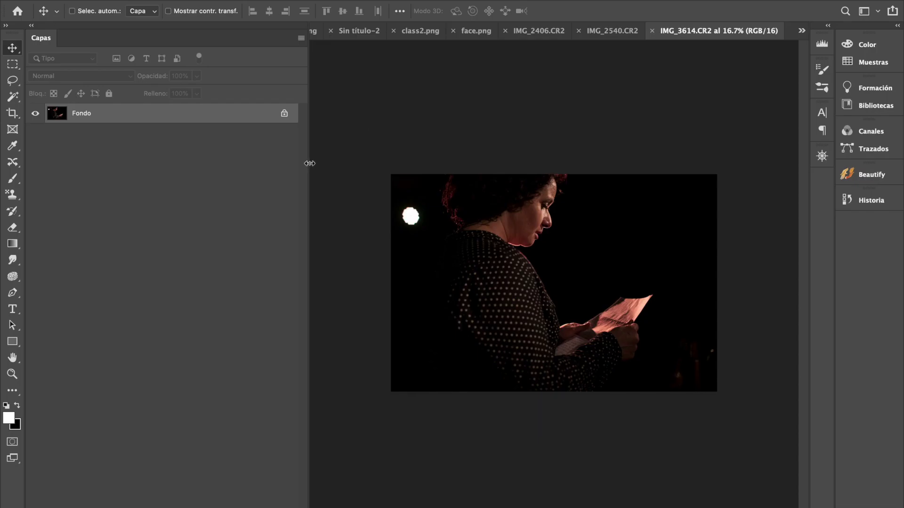
drag(180, 157, 147, 153)
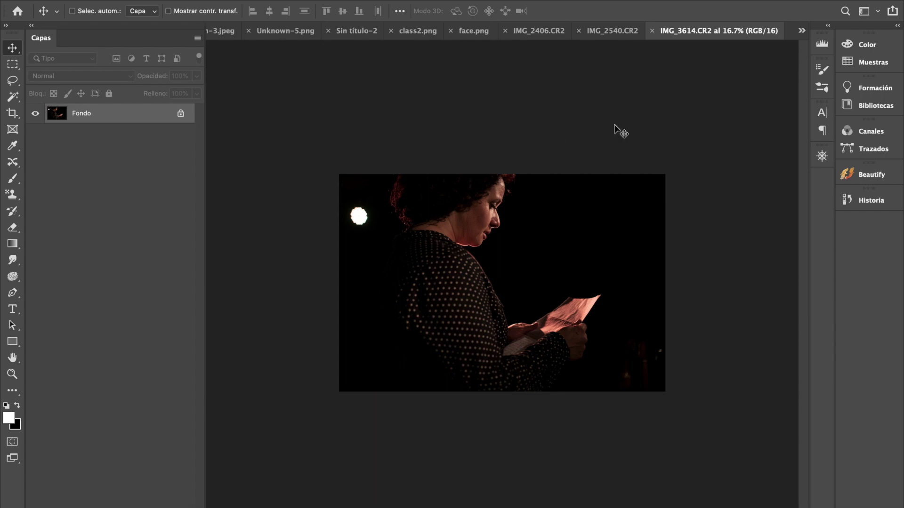
Fit IMG_3614.CR2, IMG_2540.CR2 and IMG_2406.CR2 to the window and review each developed photo.
key(ctrl+0)
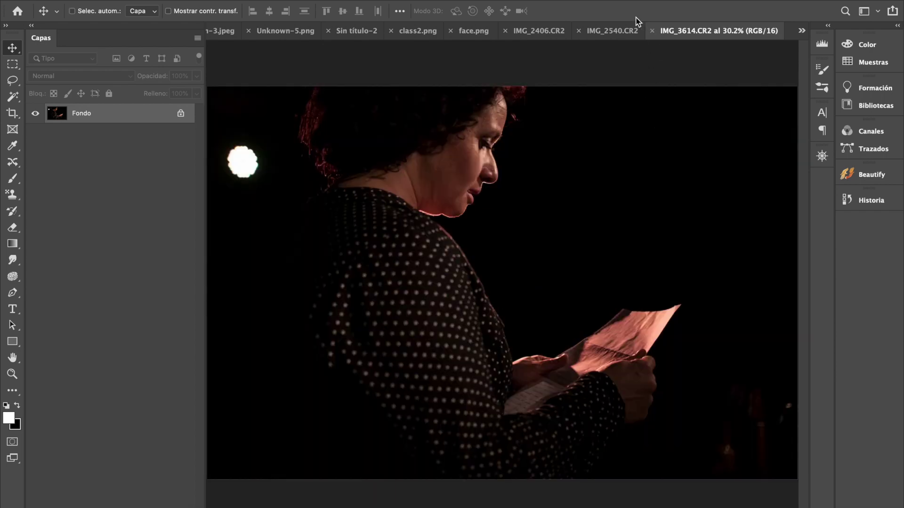
click(611, 31)
key(ctrl+0)
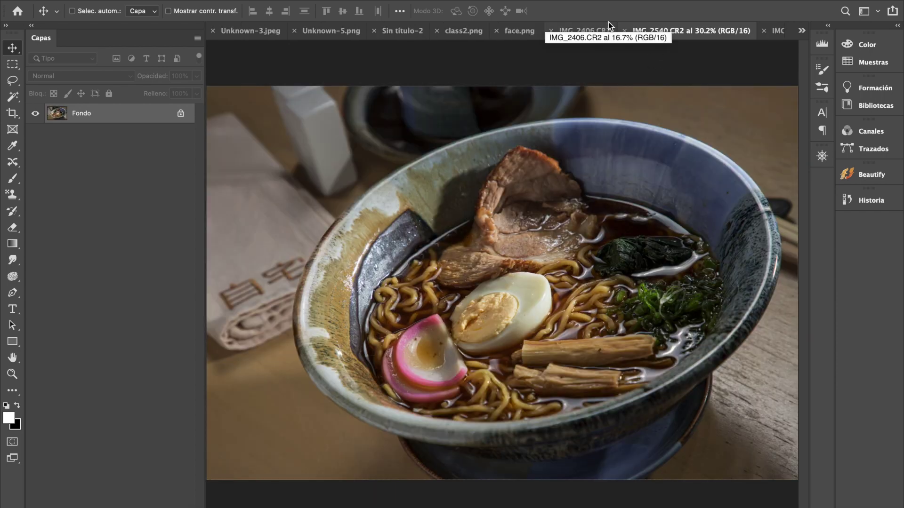
click(583, 32)
key(ctrl+0)
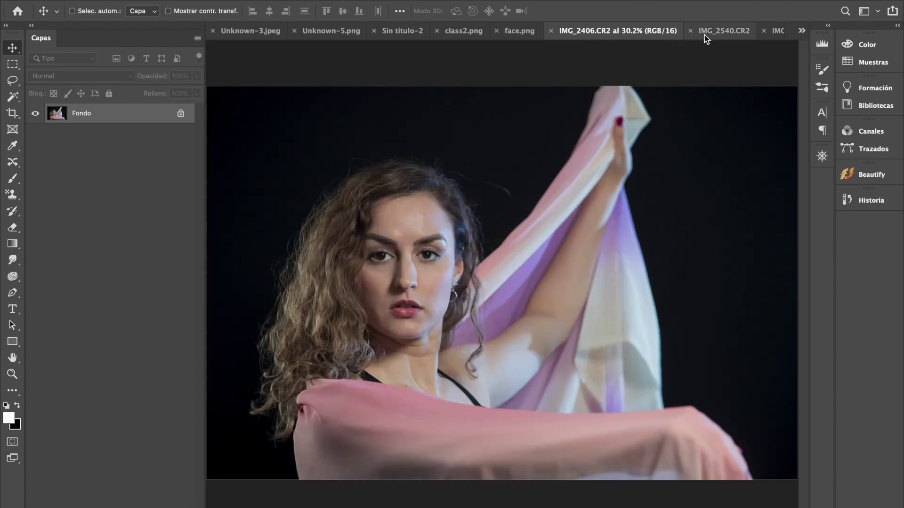
click(721, 32)
click(777, 33)
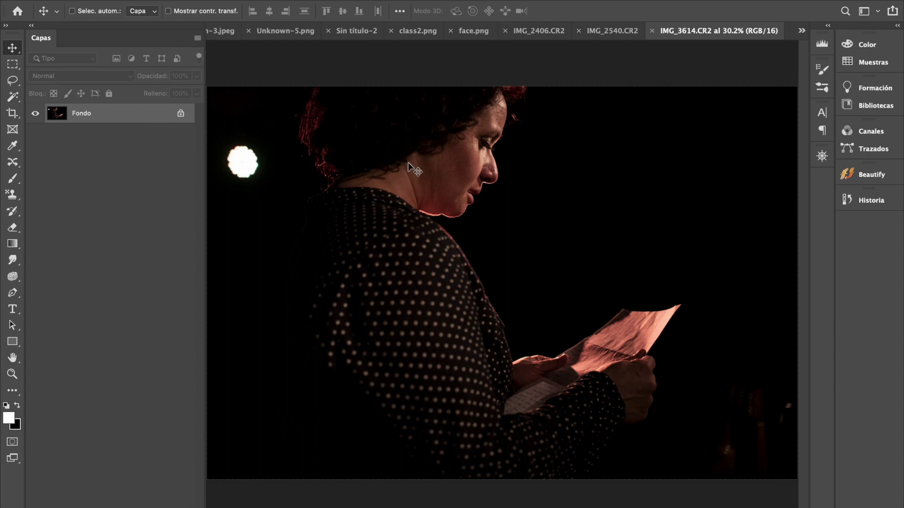
Switch to the desktop and move IMG_2406.xmp, IMG_2540.xmp and IMG_3614.xmp close to the three CR2 photos.
key(super+Tab)
key(F11)
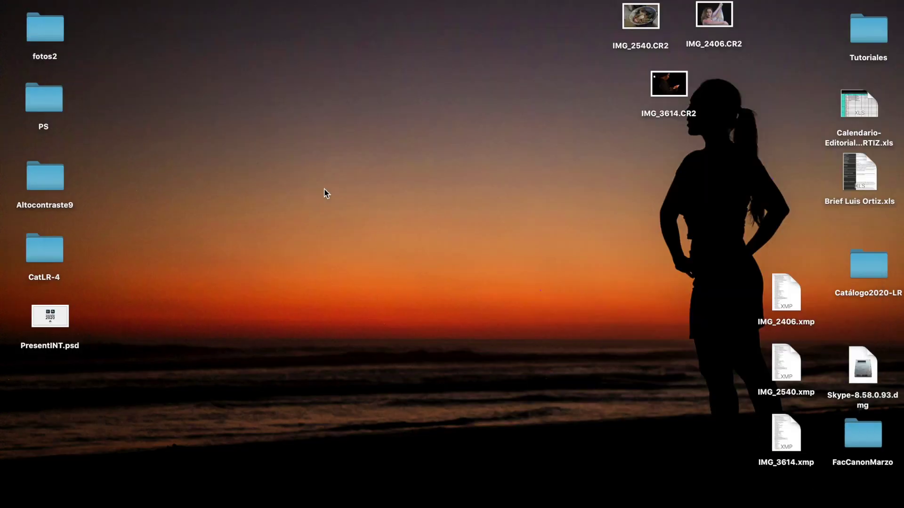
drag(791, 296, 574, 87)
click(786, 368)
drag(785, 367, 626, 165)
drag(792, 433, 712, 163)
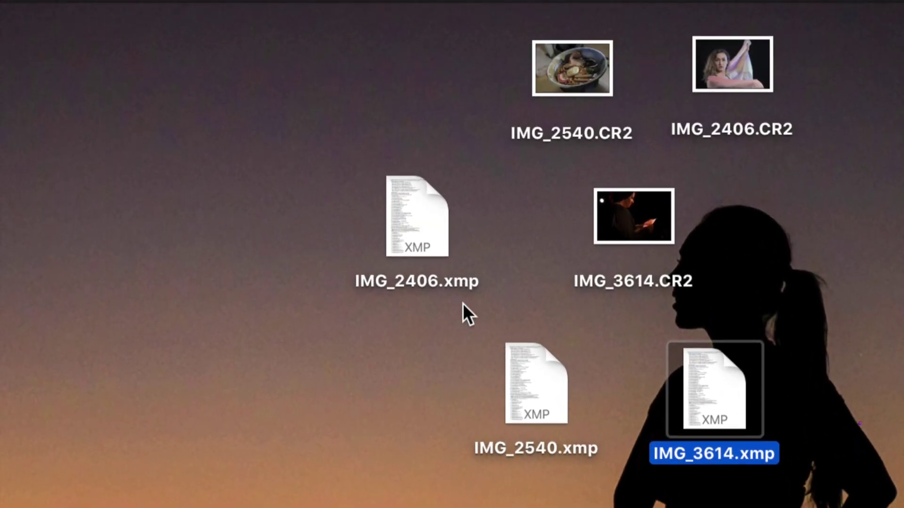
Set IMG_2406.xmp apart from the other files and place IMG_2406.CR2 directly below it.
drag(408, 204, 249, 72)
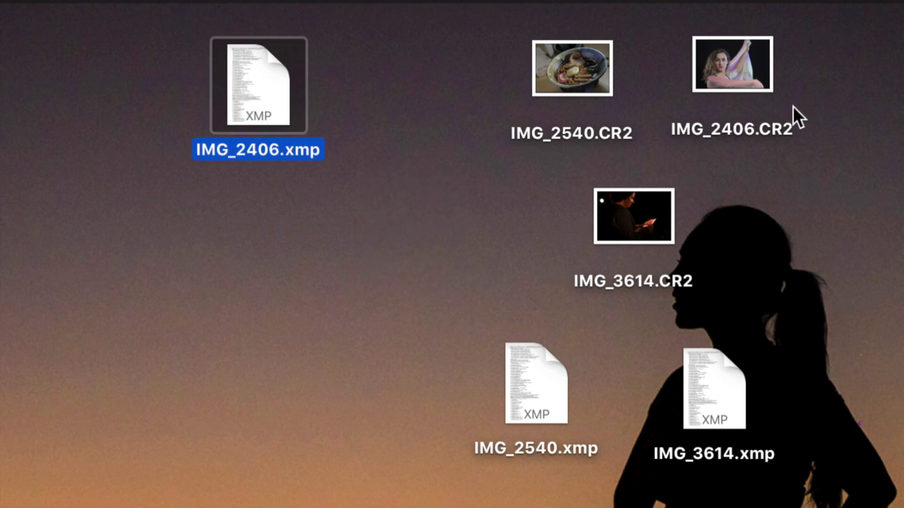
click(731, 63)
drag(730, 62, 251, 215)
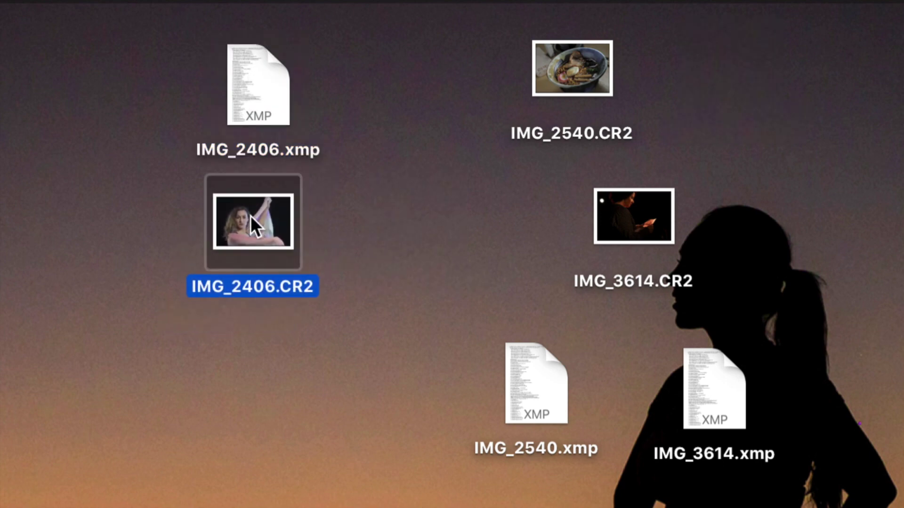
Arrange the remaining files in pairs, with IMG_3614.xmp directly below IMG_3614.CR2 and IMG_2540.xmp directly below IMG_2540.CR2.
click(259, 92)
drag(648, 225, 795, 110)
drag(694, 377, 767, 231)
drag(611, 94, 509, 98)
drag(529, 428, 508, 209)
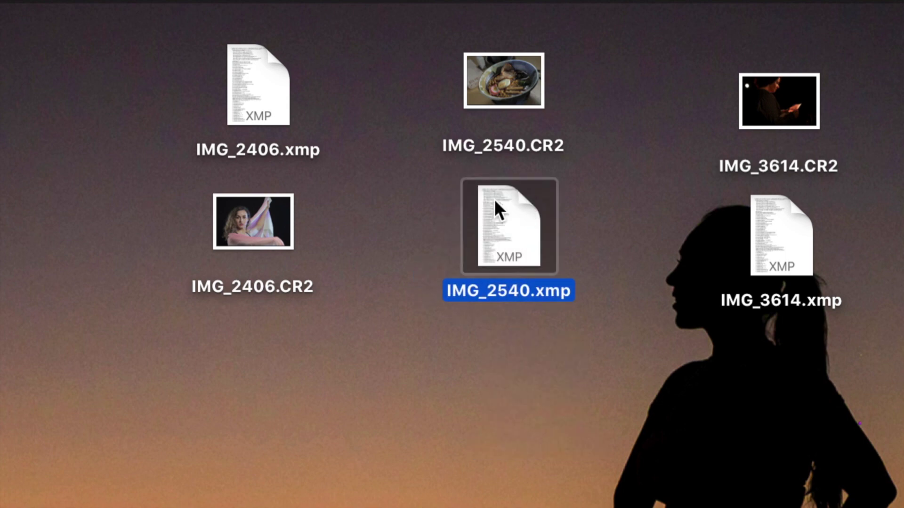
Point out IMG_2406.CR2, IMG_2540.CR2 and IMG_3614.CR2 one by one and open IMG_2540.CR2 from the desktop.
click(250, 218)
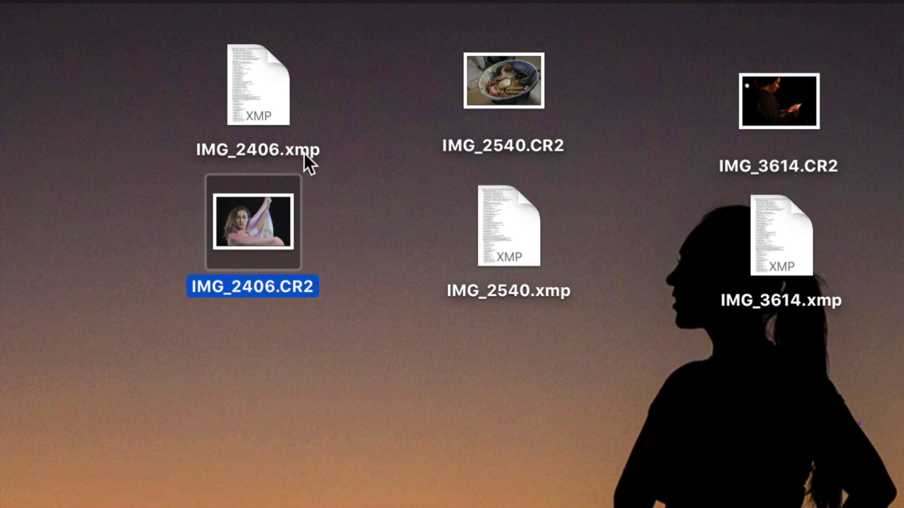
click(492, 96)
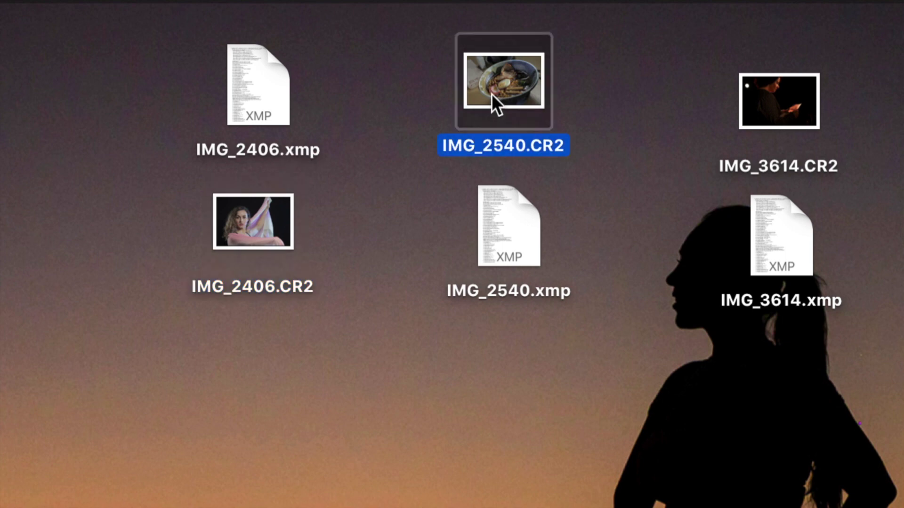
click(749, 100)
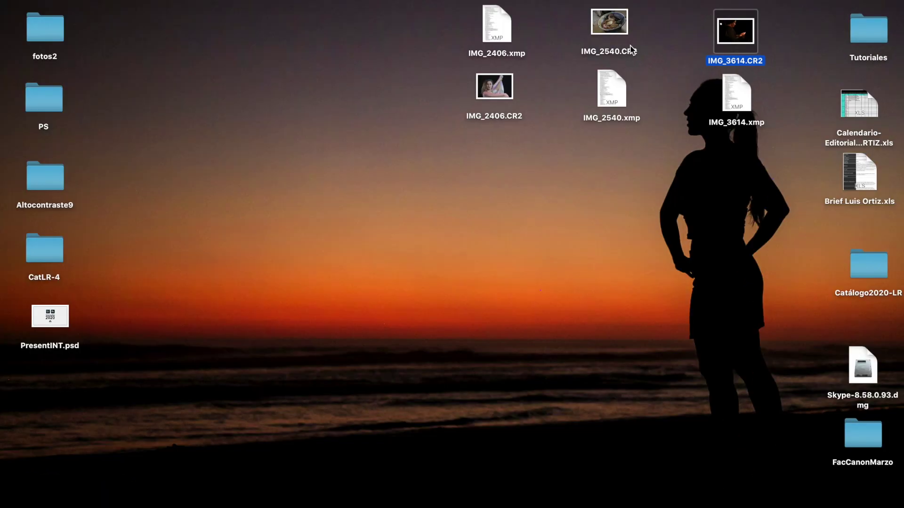
click(611, 27)
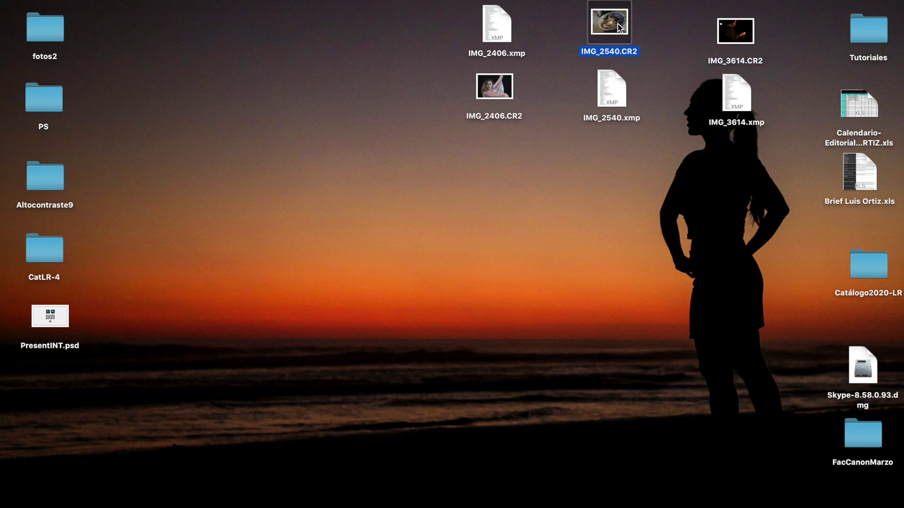
double_click(618, 27)
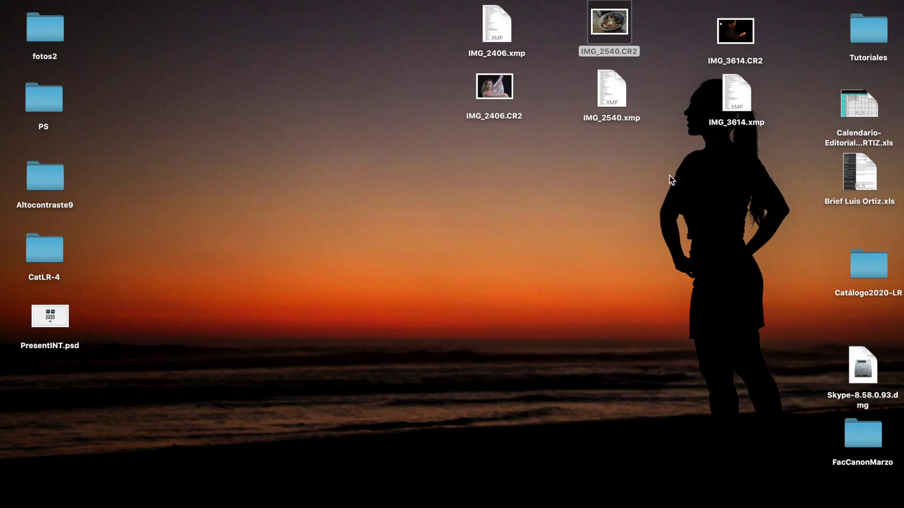
Move IMG_2406.xmp to the trash and open IMG_2406.CR2 from the desktop.
click(506, 26)
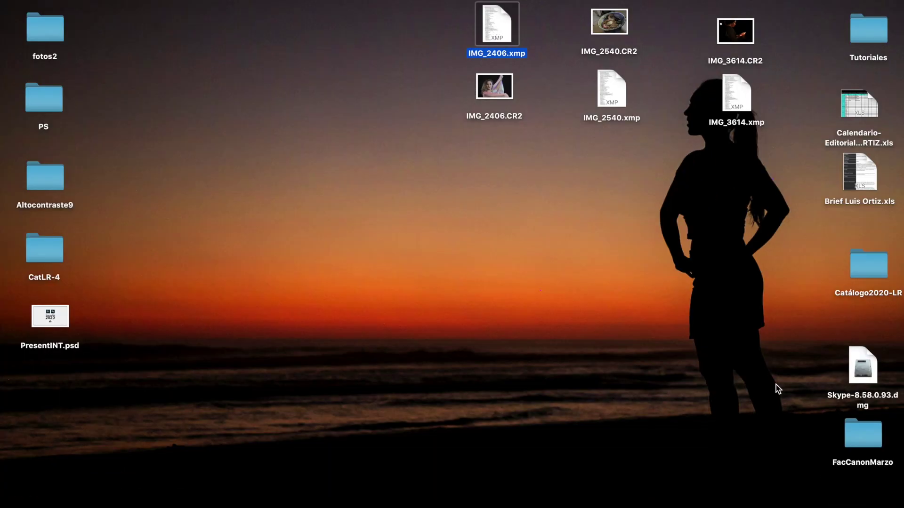
drag(778, 389, 803, 420)
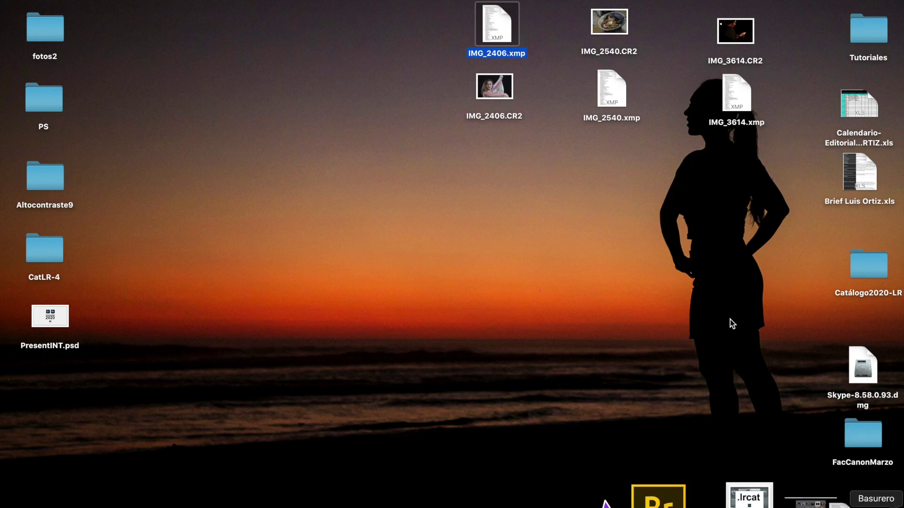
key(super+BackSpace)
click(504, 94)
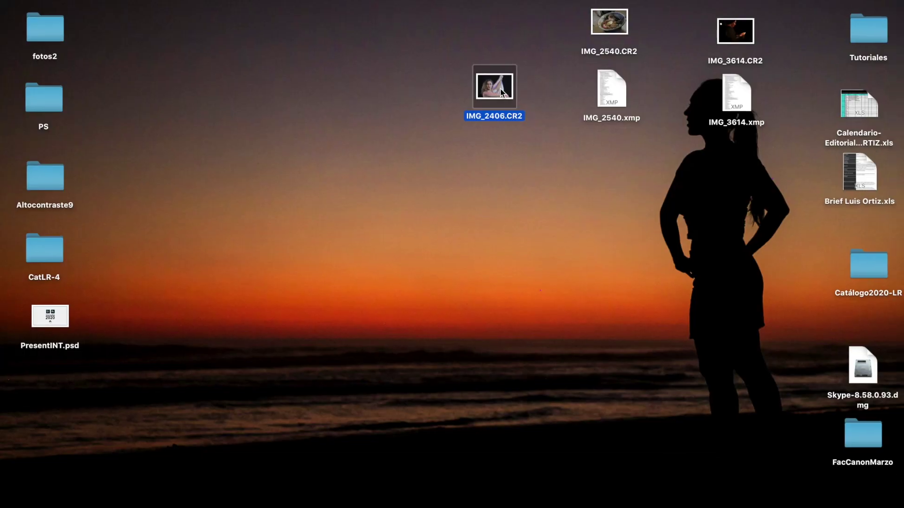
double_click(502, 93)
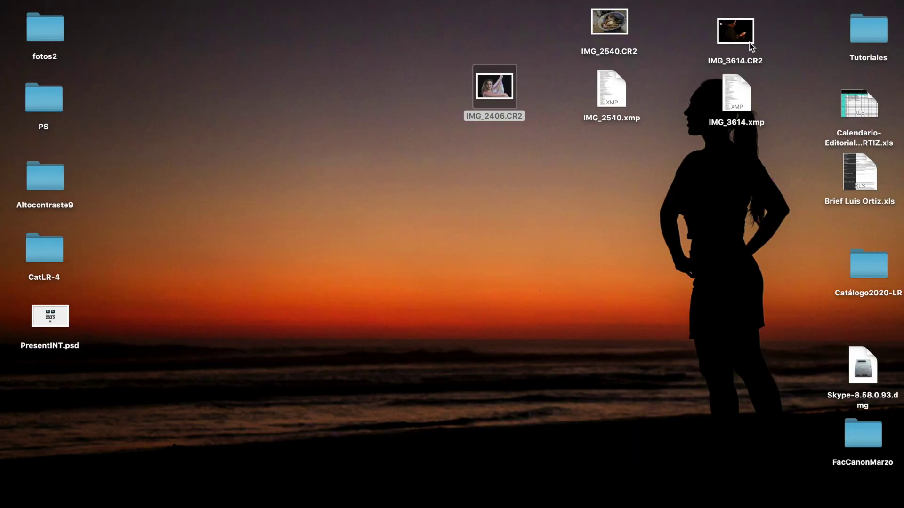
Restore the minimized Photoshop window and go through the tabs of the open CR2 photos.
mouse_move(811, 500)
click(811, 492)
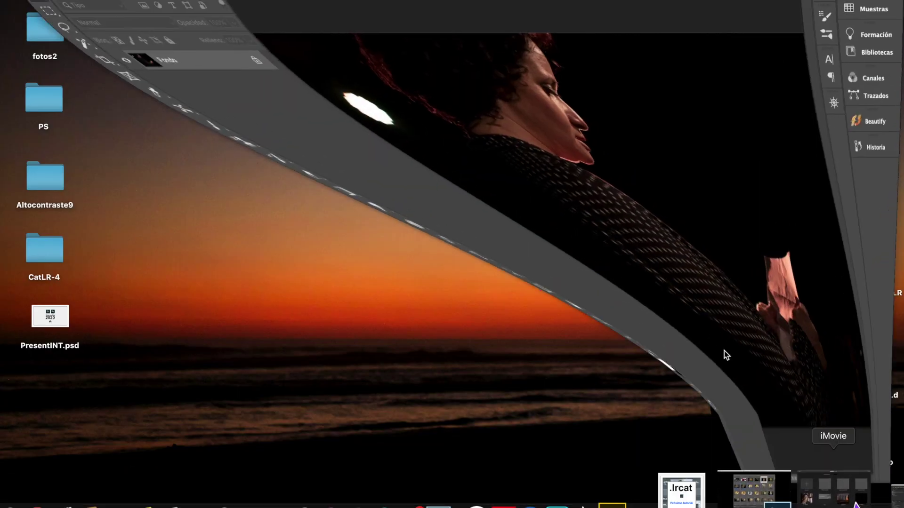
click(609, 33)
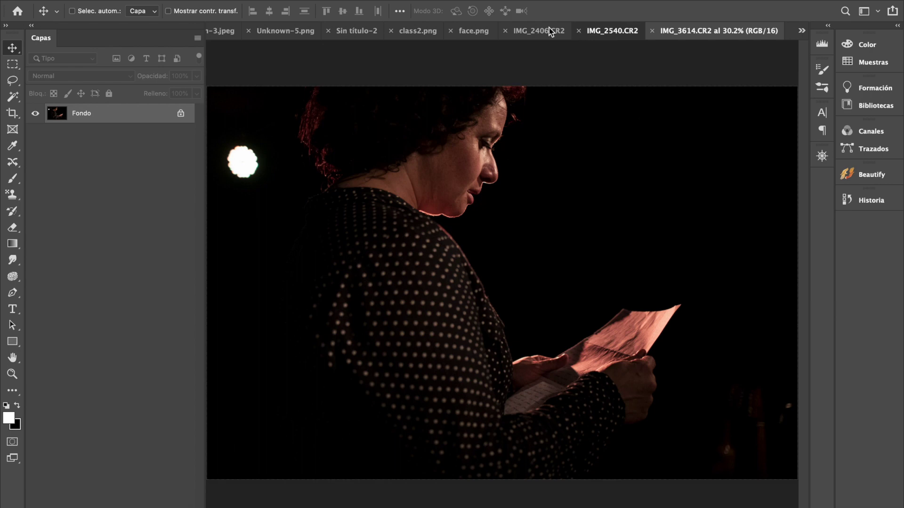
click(579, 33)
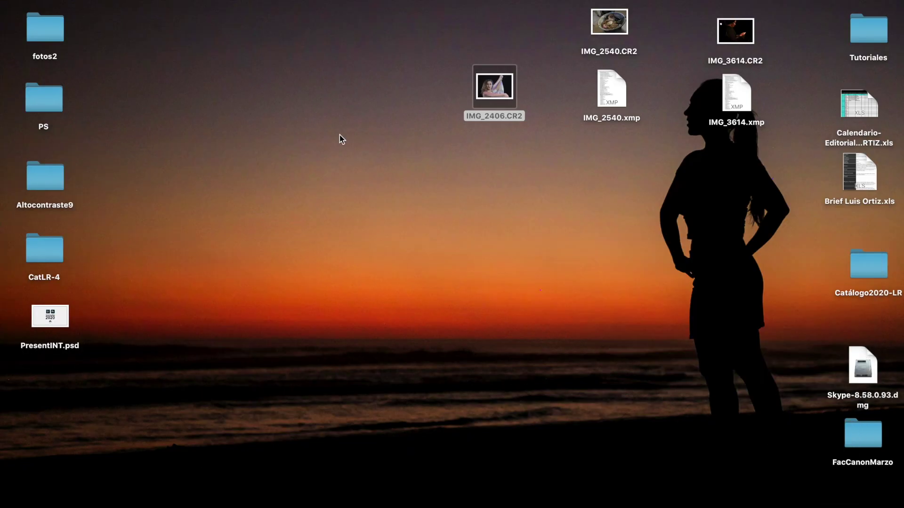
Return to the desktop and open IMG_2406.CR2 in Camera Raw without its XMP file.
click(476, 116)
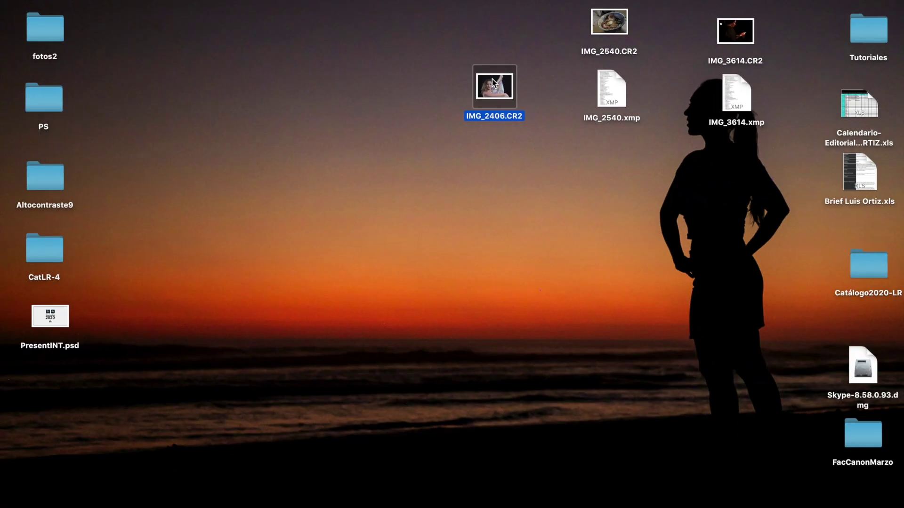
double_click(493, 83)
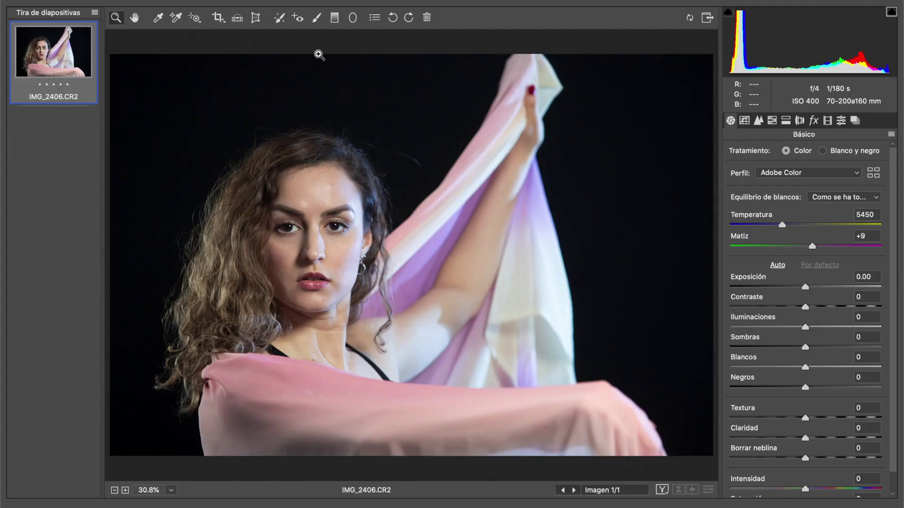